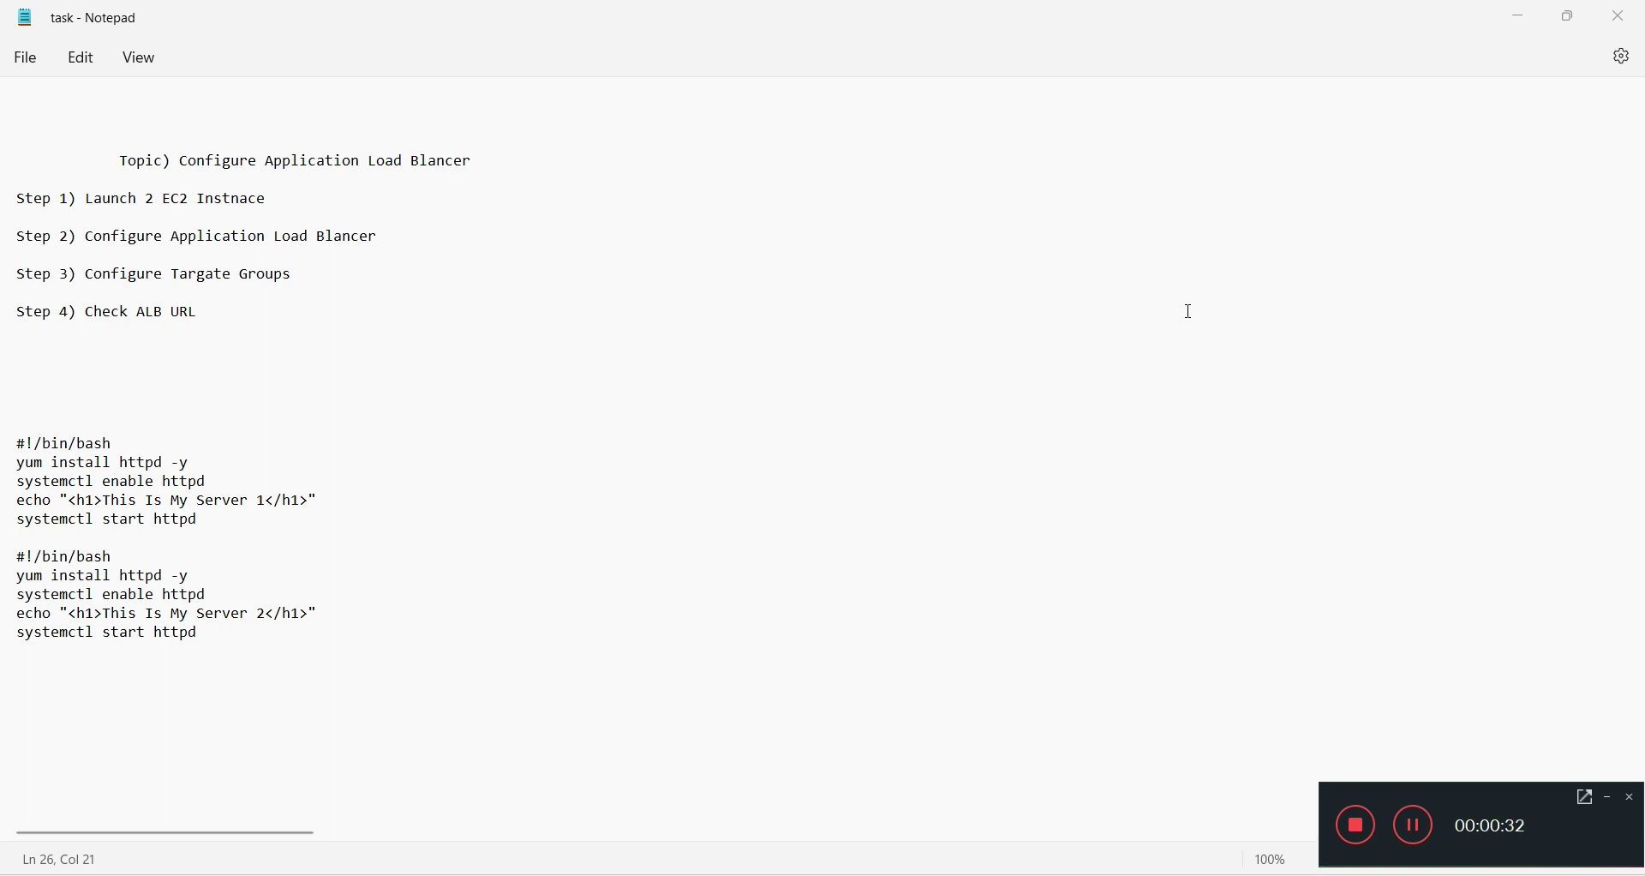
Step: Switch from the task notes to the EC2 dashboard in the browser and start launching a new instance
double_click(199, 175)
key("alt+Tab")
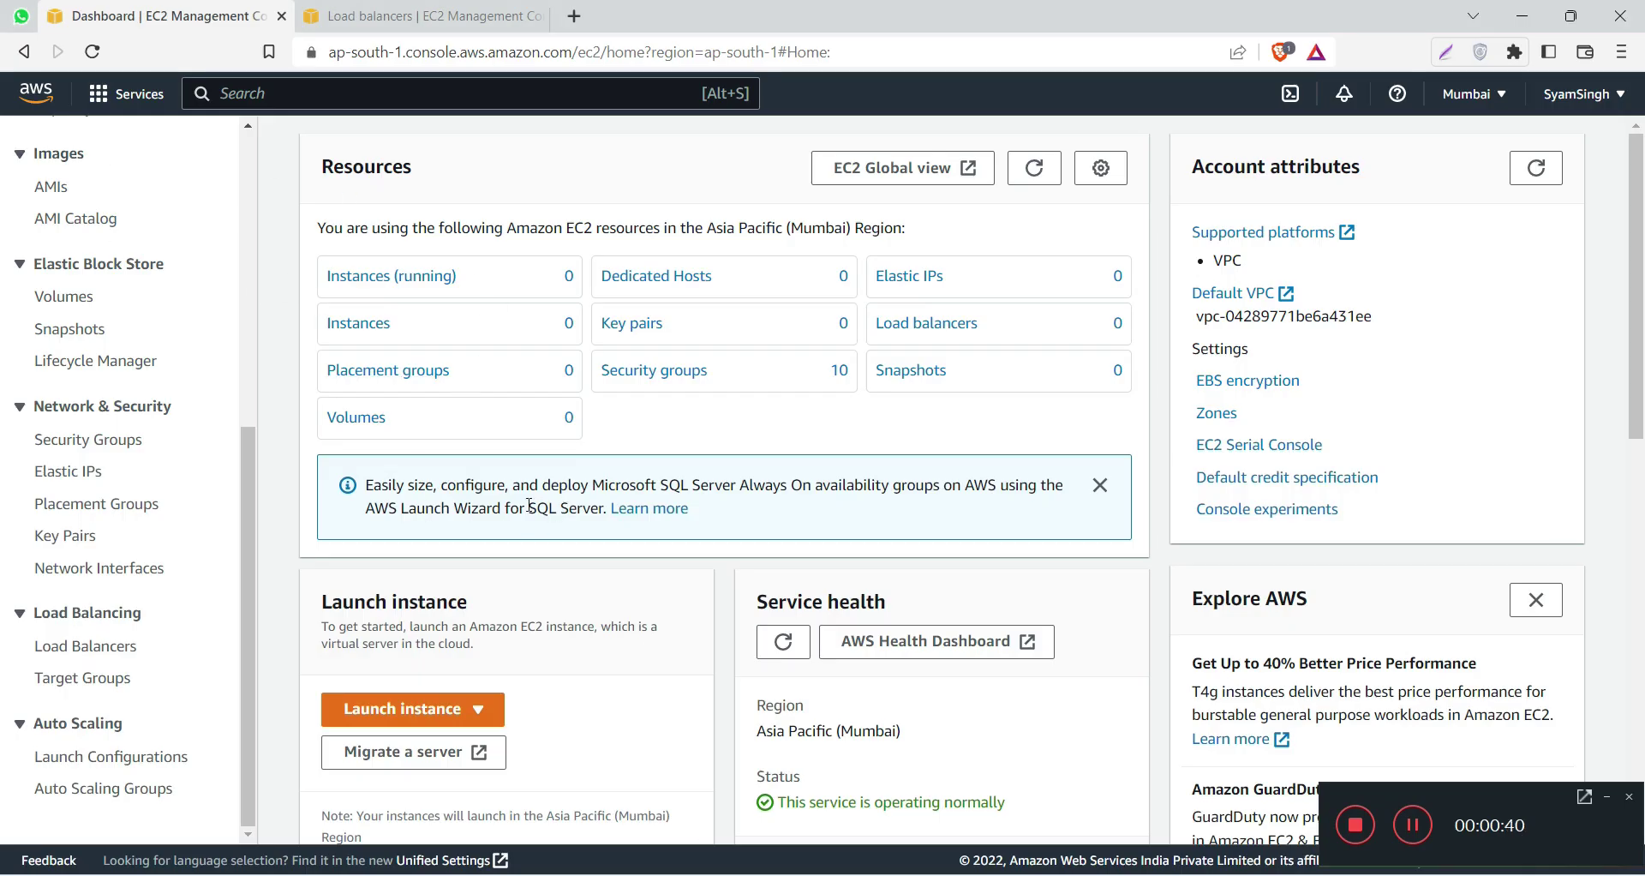
scroll(530, 506, "down", 1)
scroll(103, 227, "up", 5)
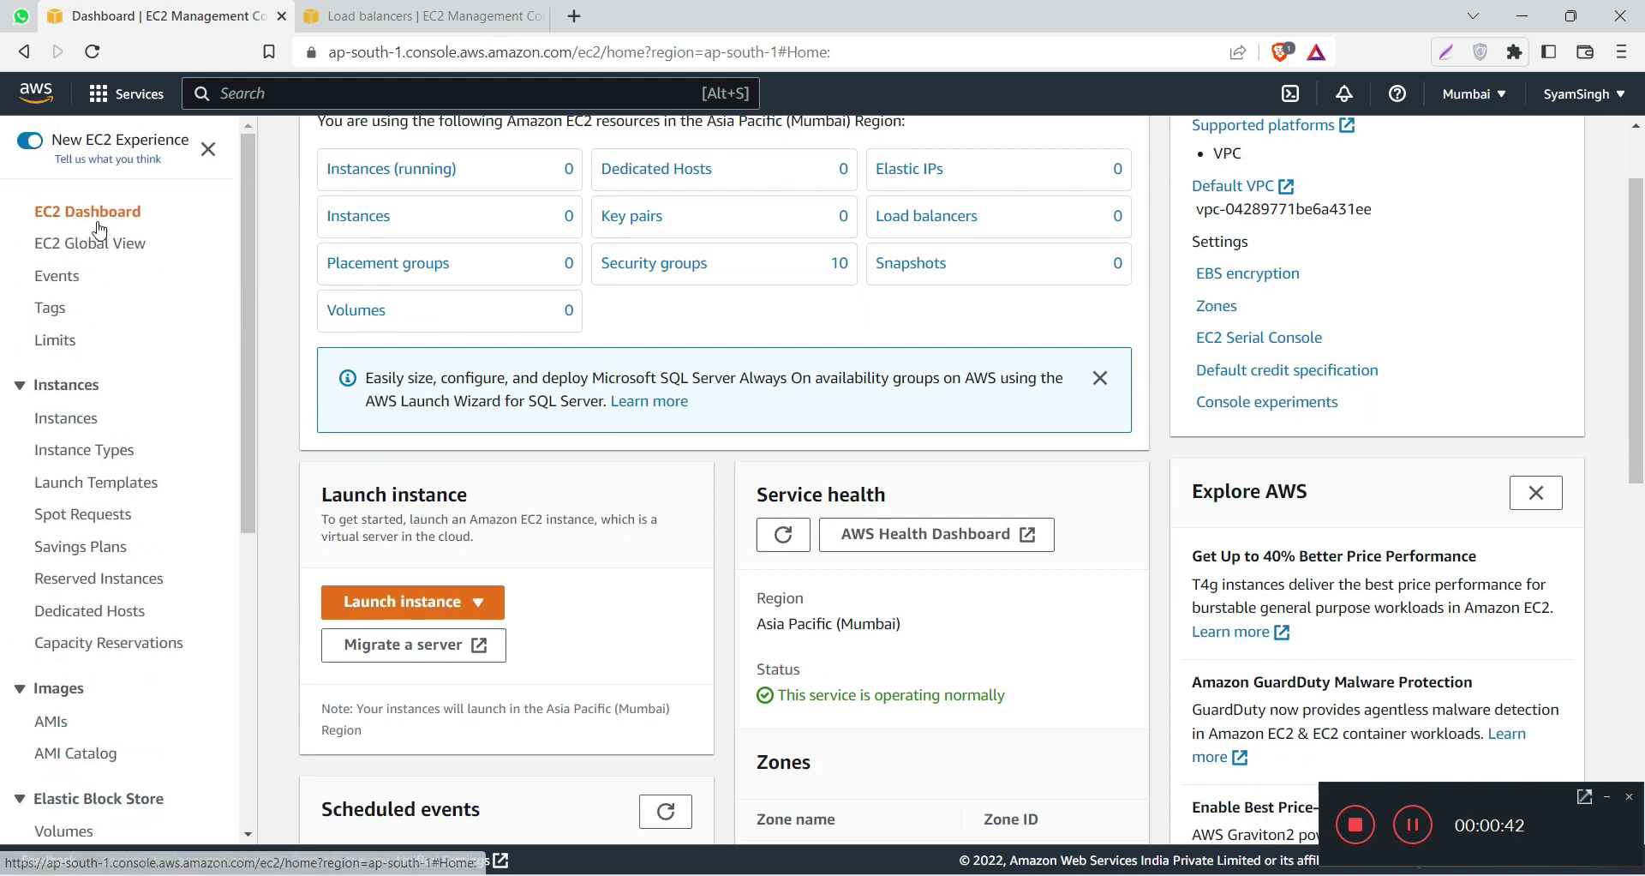
scroll(393, 335, "down", 3)
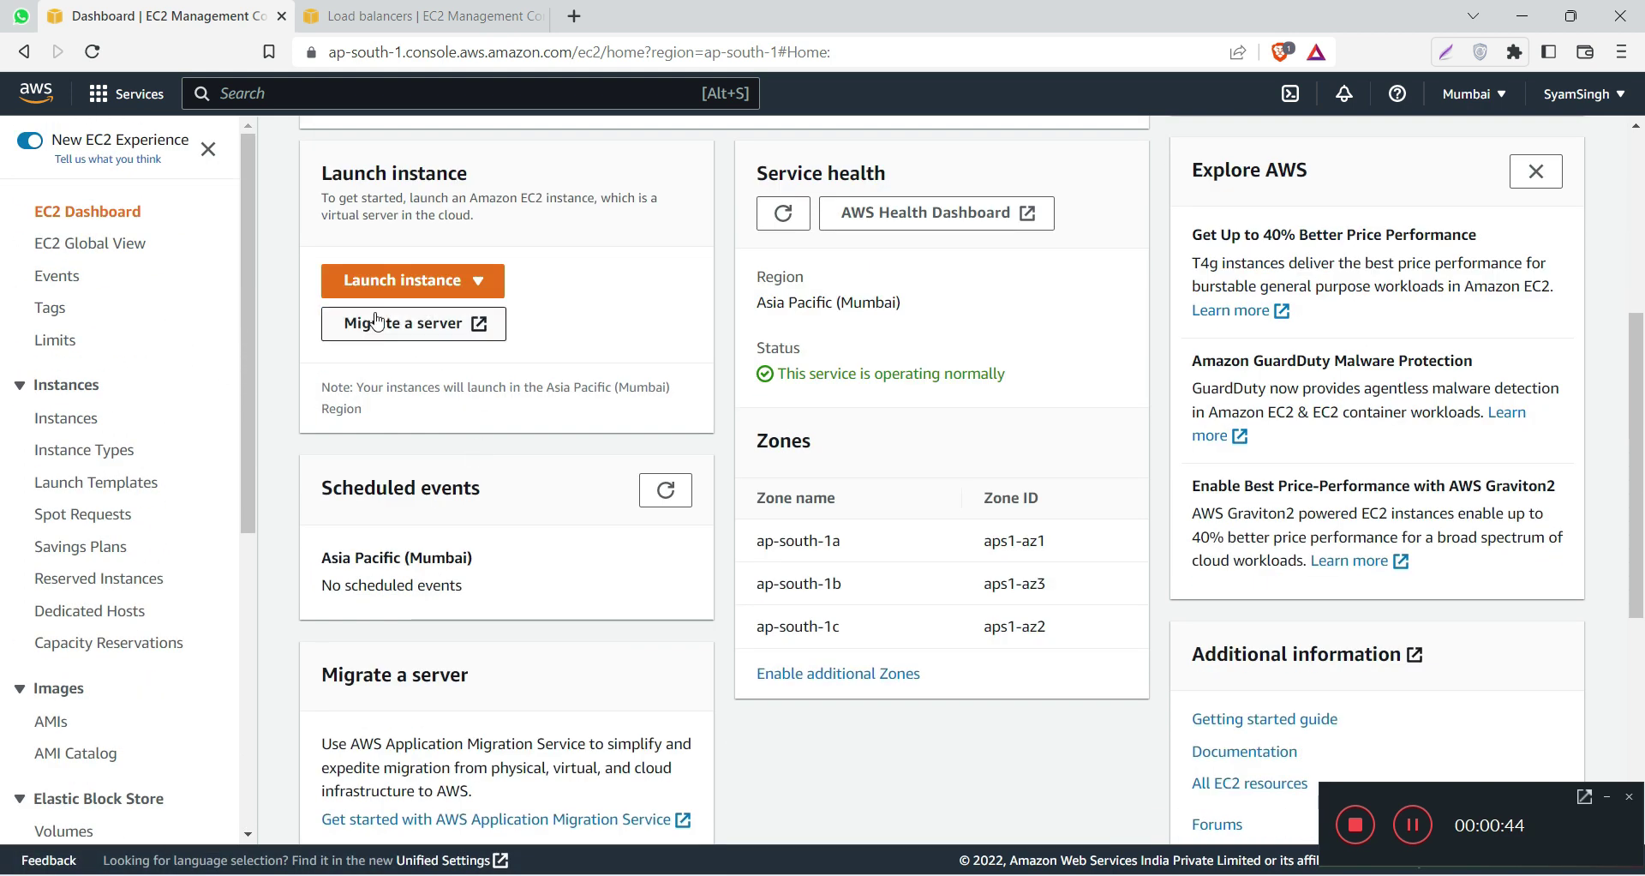
left_click(396, 286)
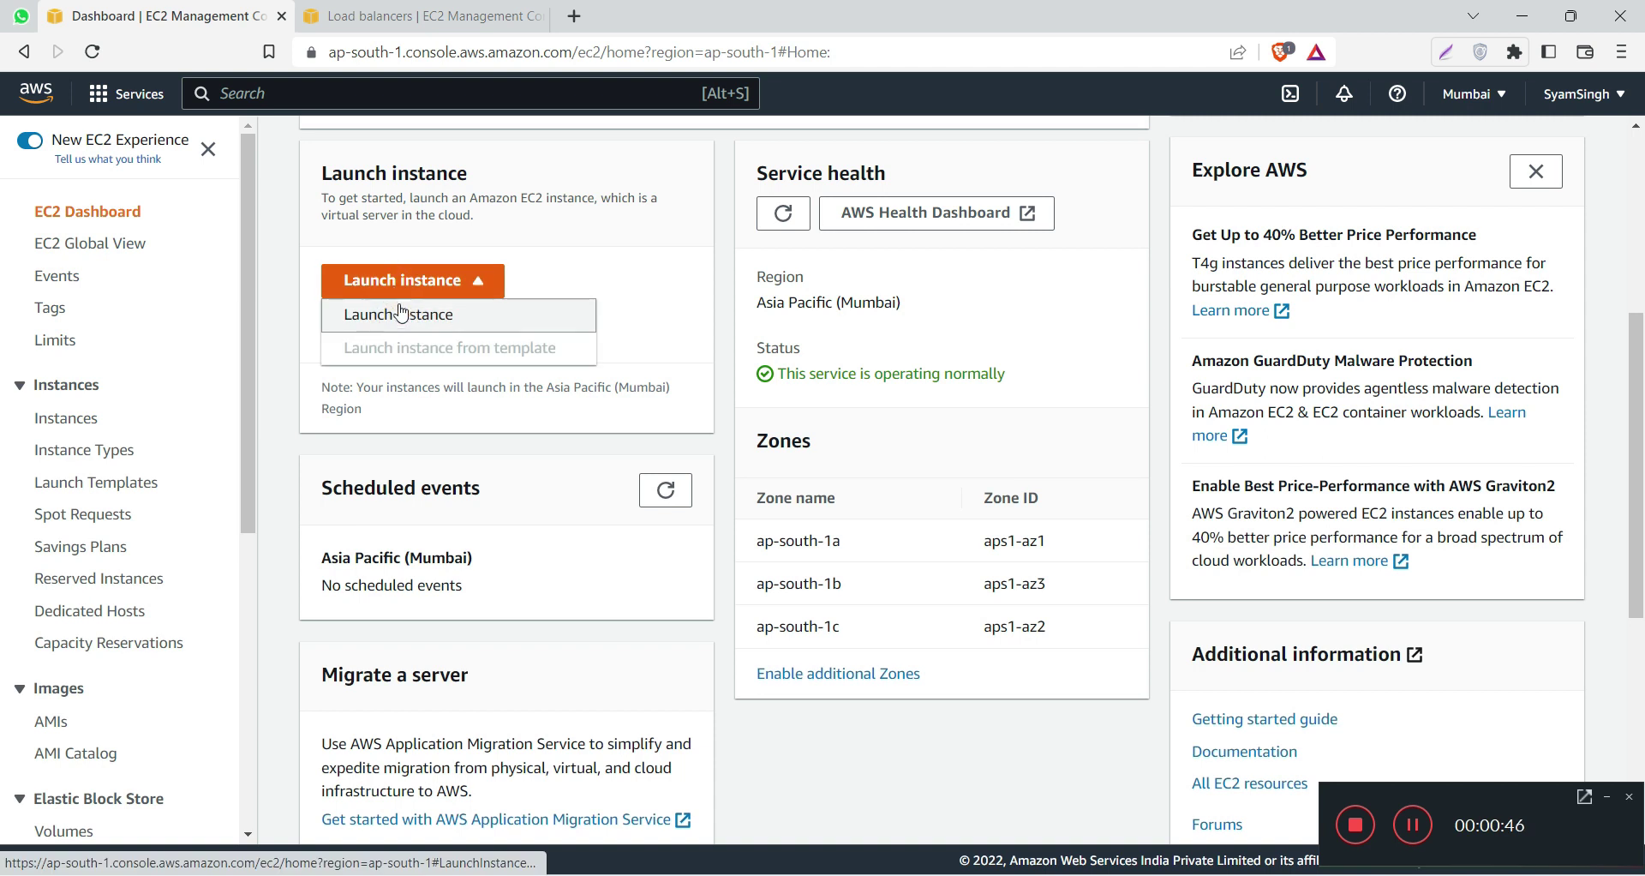
left_click(401, 309)
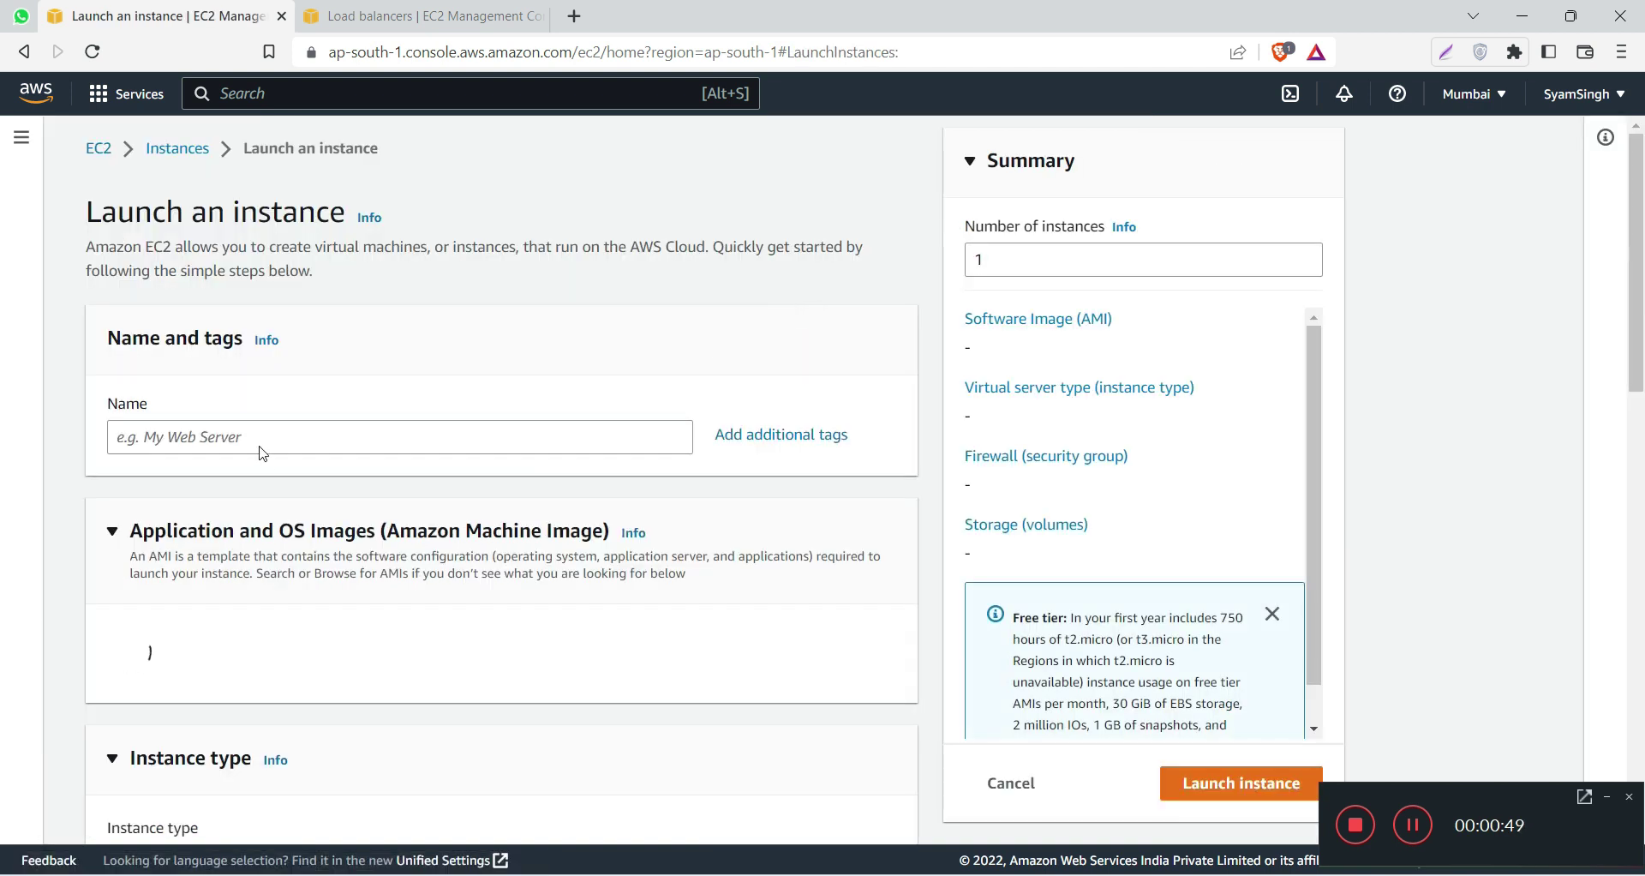
Step: Name the new instance My-Instance-1
left_click(257, 437)
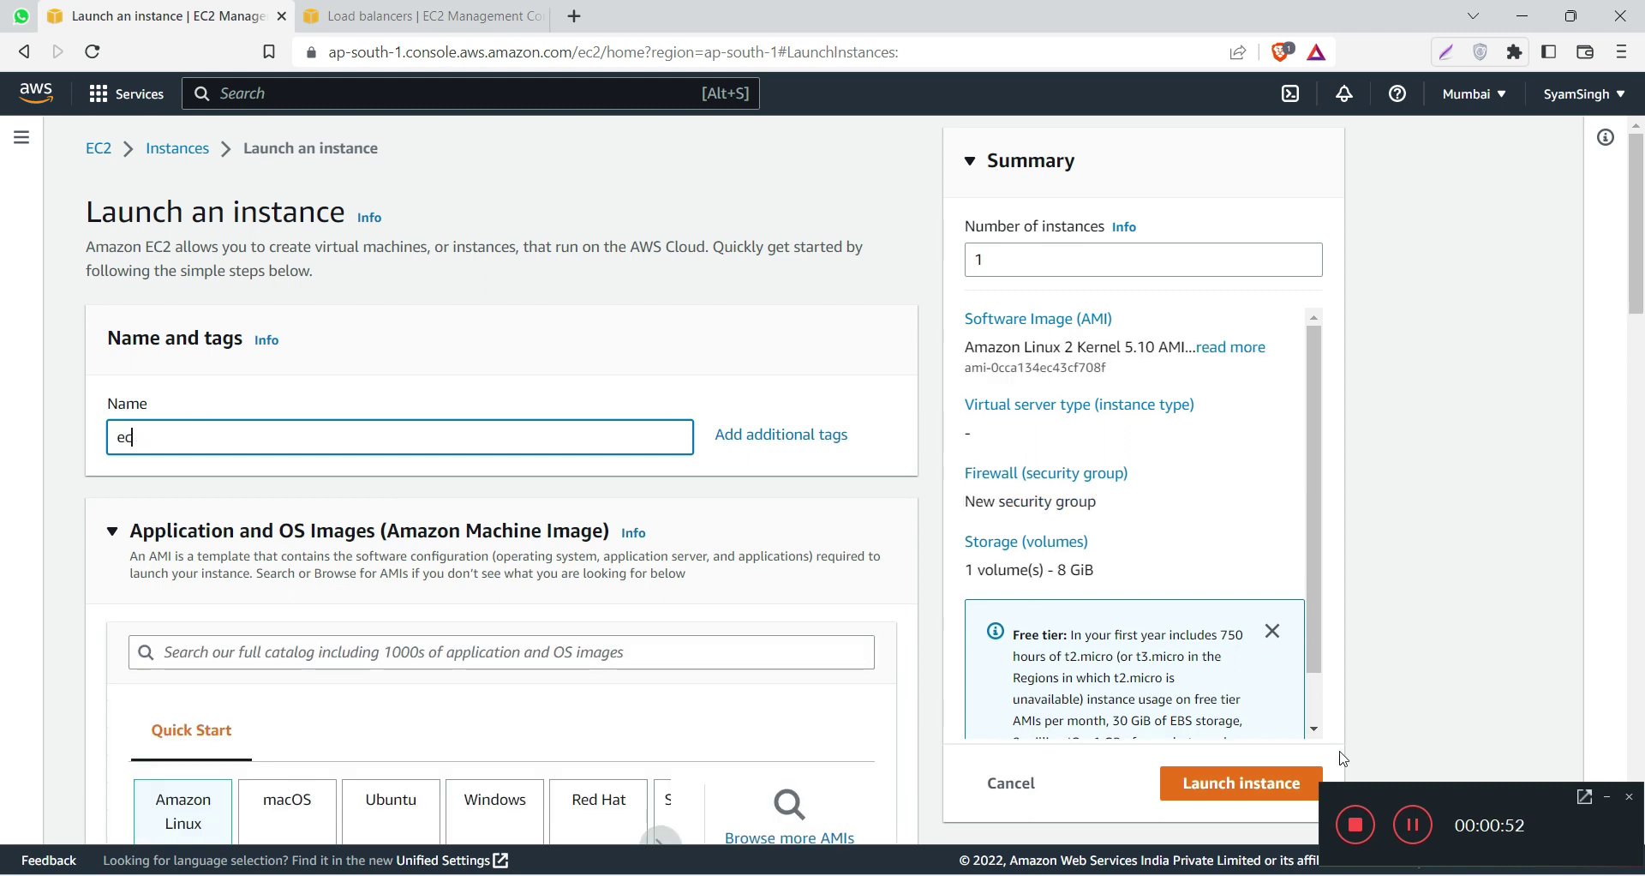
type("My-Instance")
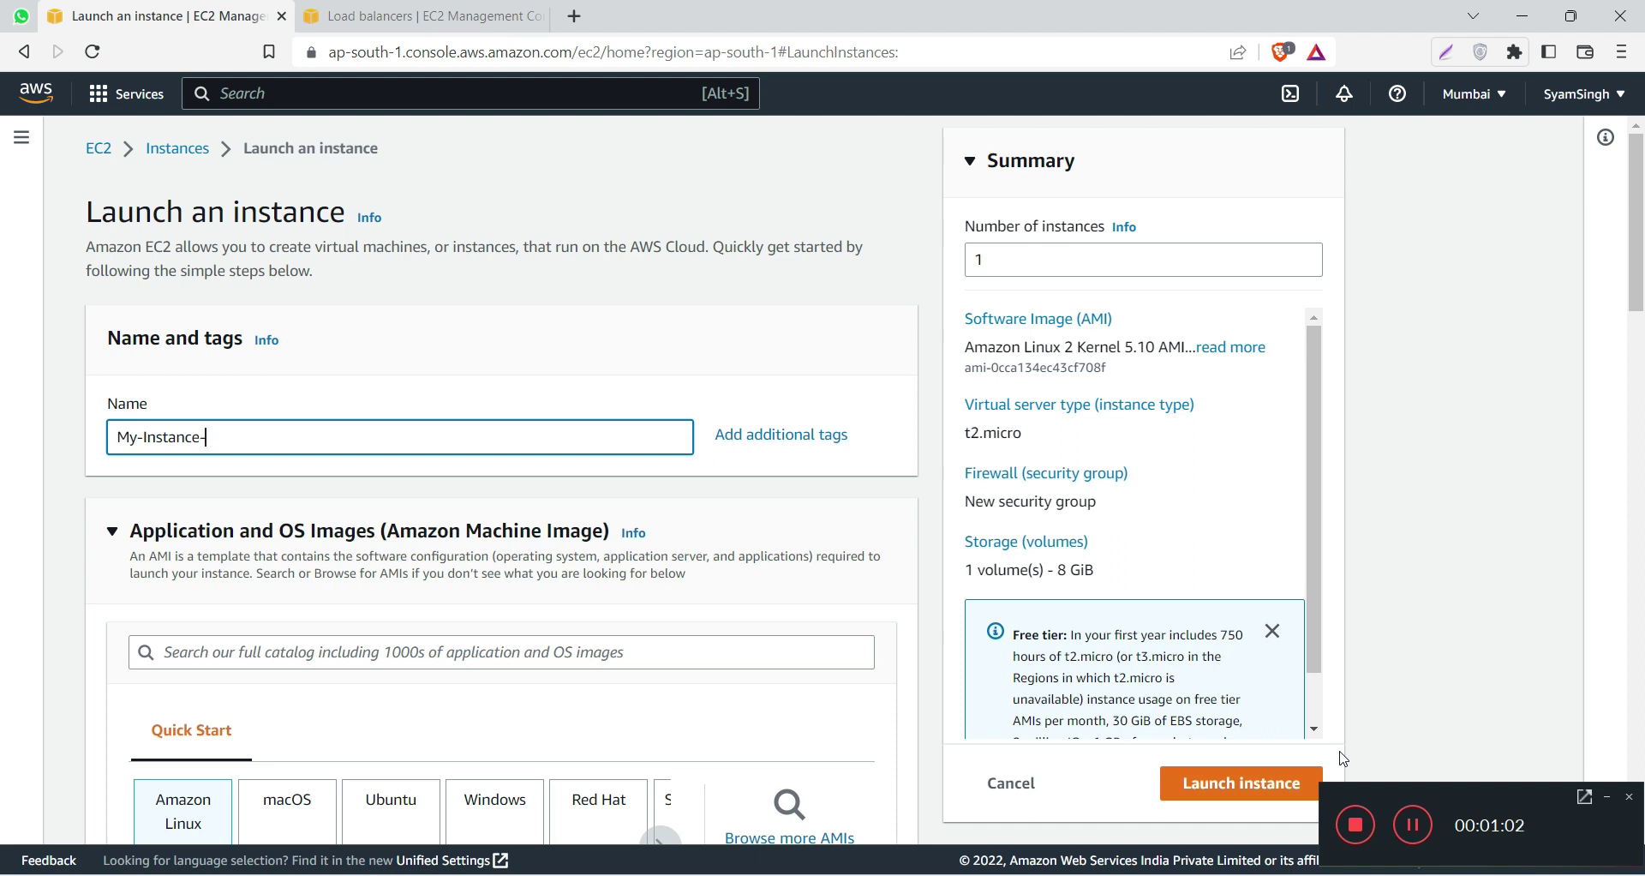
key("ctrl+a")
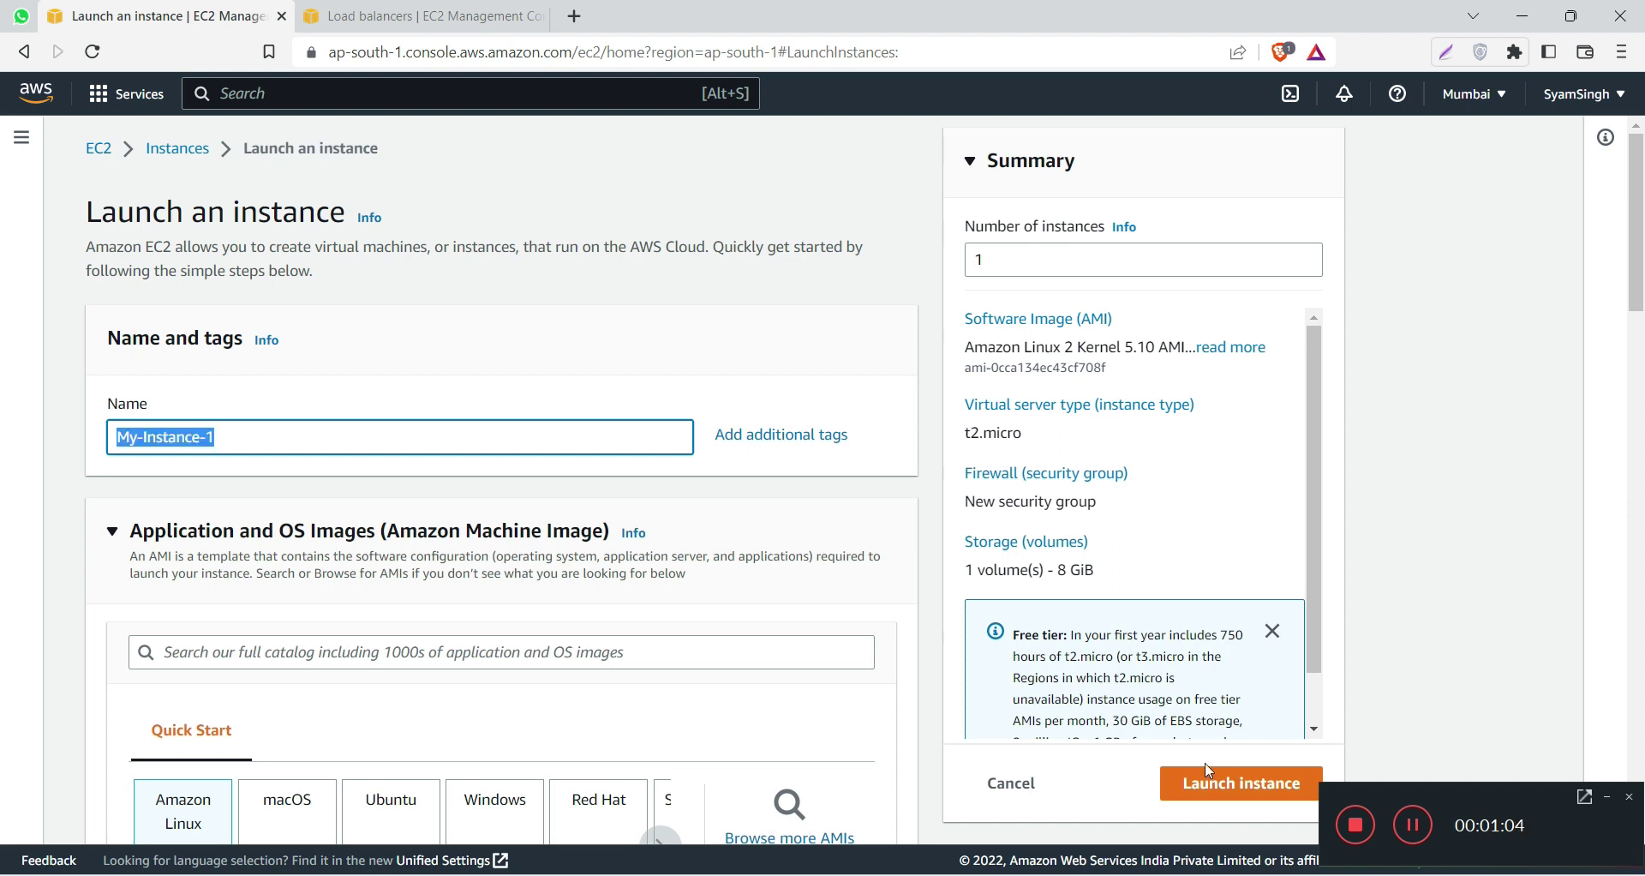
left_click(620, 334)
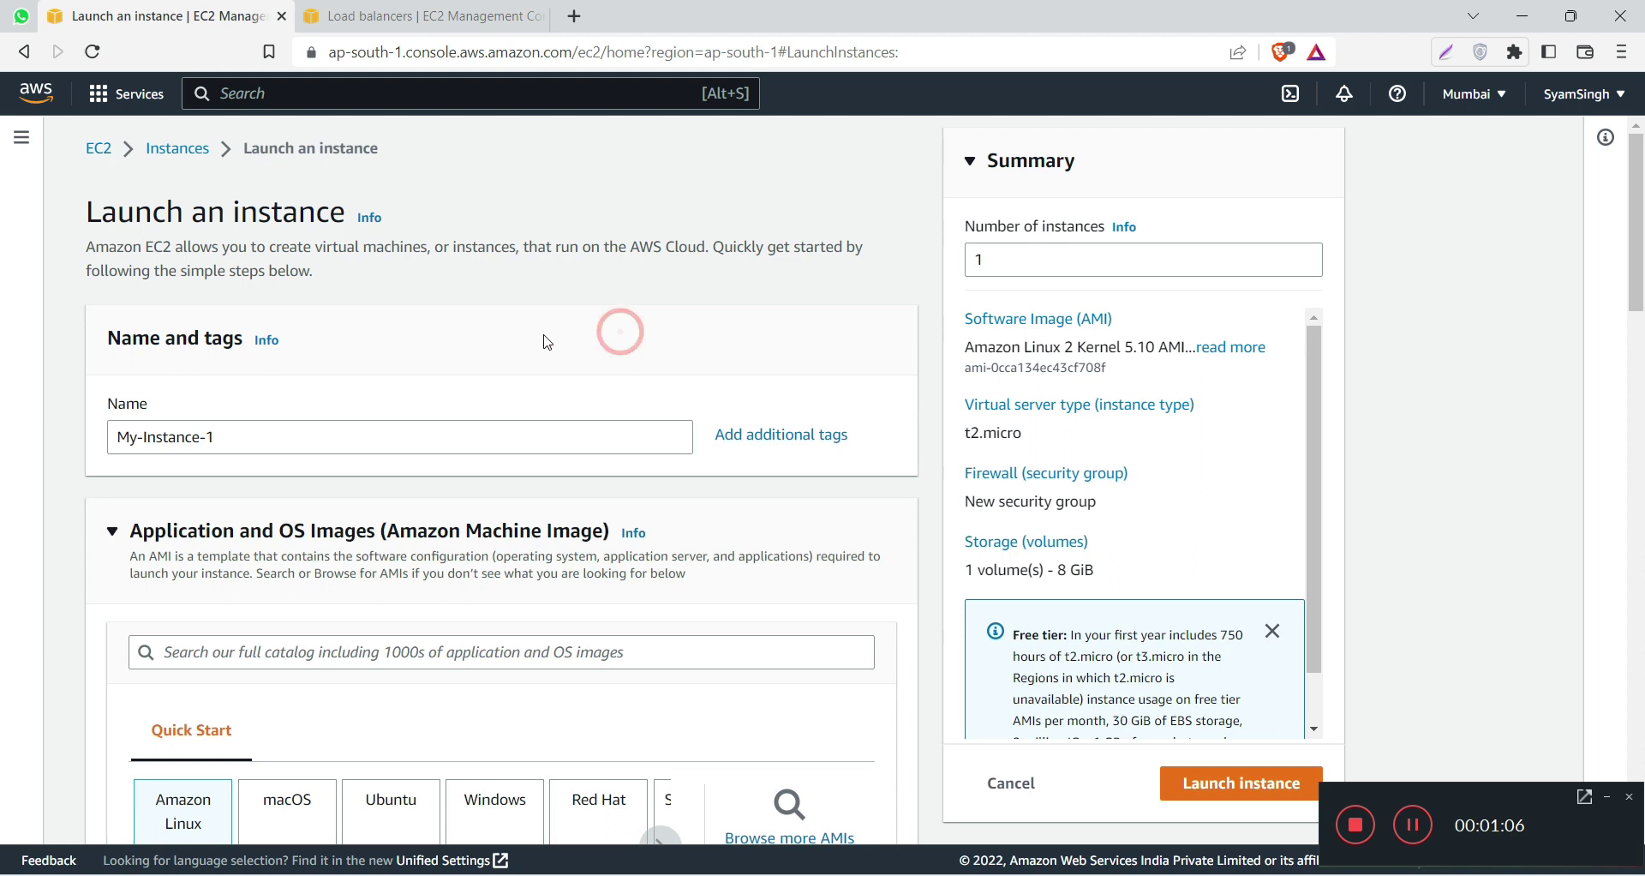
Step: Set the instance's key pair option to Proceed without a key pair (Not recommended)
scroll(364, 559, "down", 2)
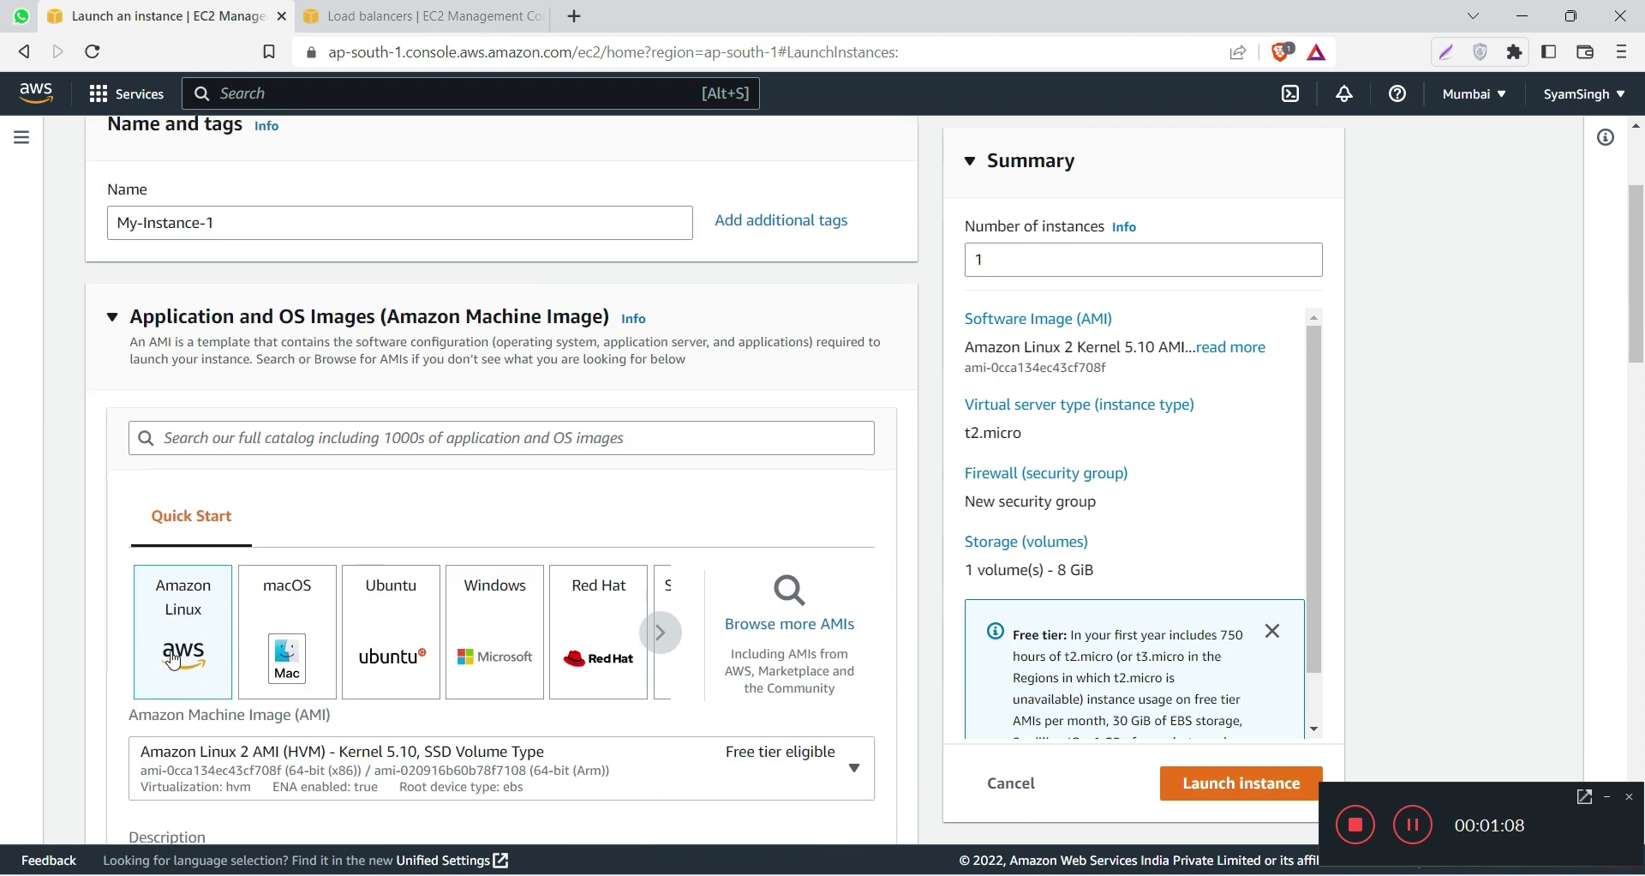
scroll(176, 659, "down", 5)
scroll(405, 619, "down", 5)
left_click(331, 495)
left_click(430, 565)
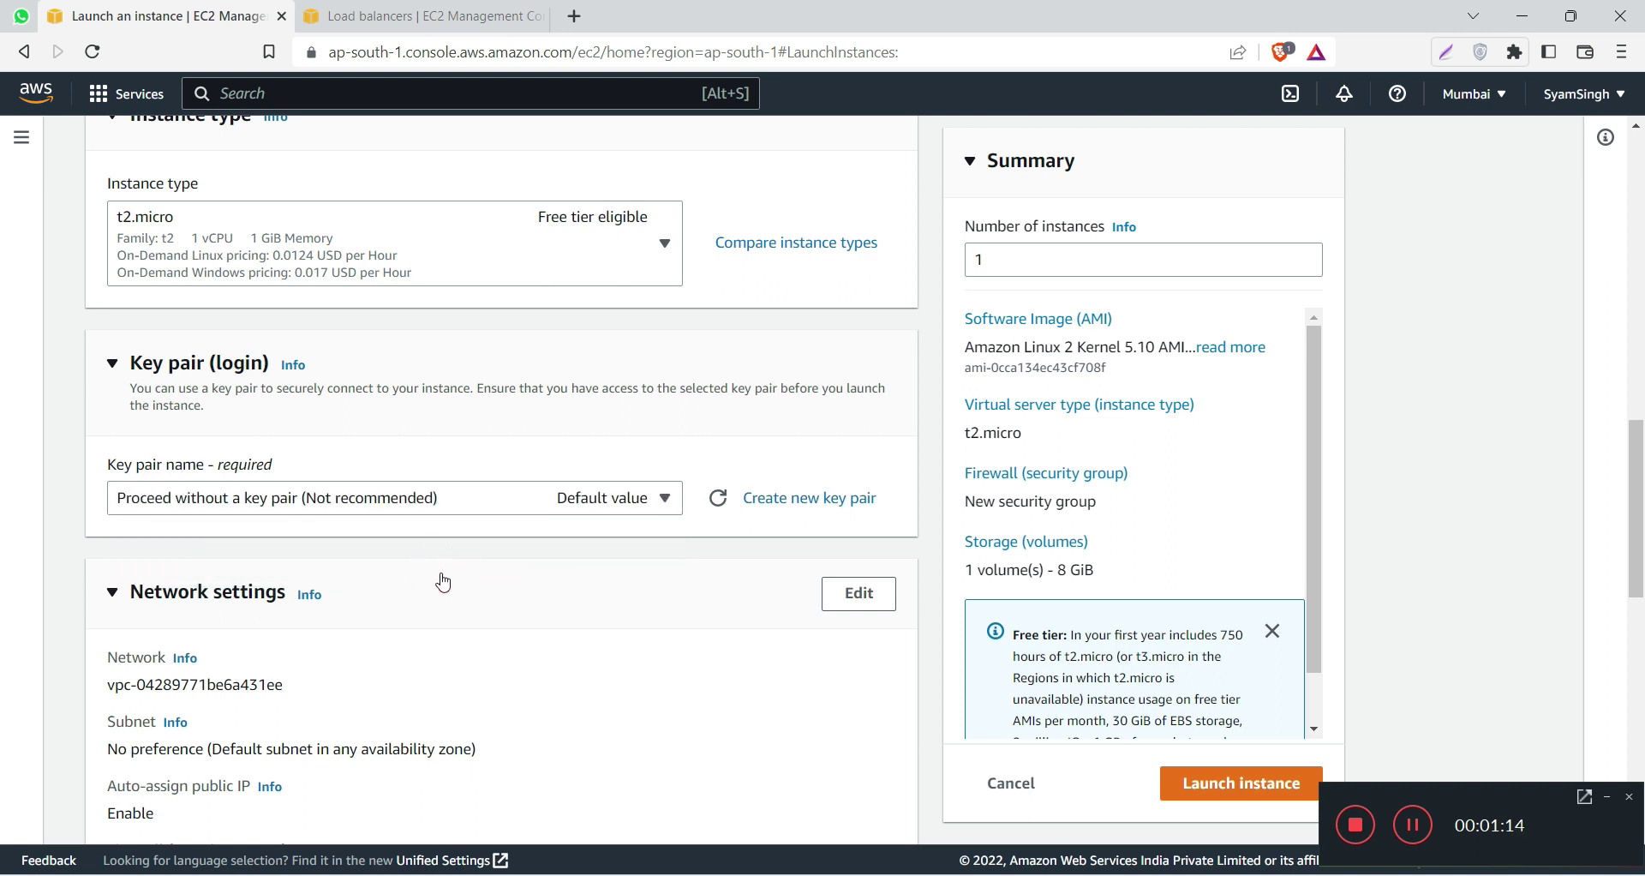
Step: Allow HTTP traffic from the internet in the new security group, leaving HTTPS traffic unchecked
scroll(440, 580, "down", 2)
scroll(443, 580, "down", 2)
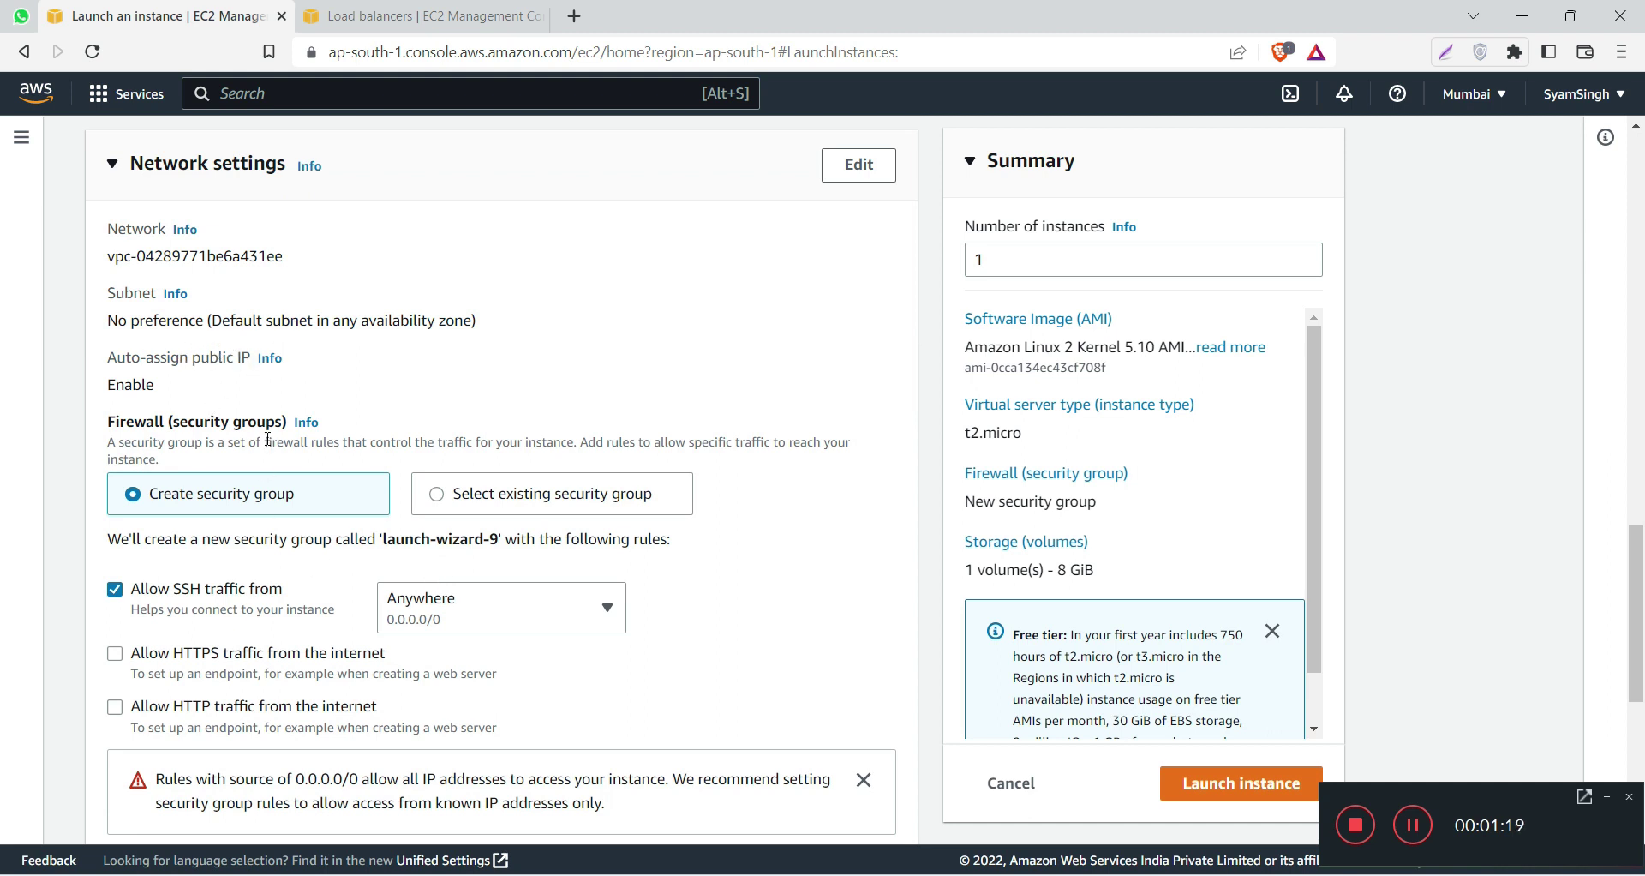
scroll(205, 403, "down", 2)
left_click(213, 447)
left_click(203, 492)
left_click(223, 438)
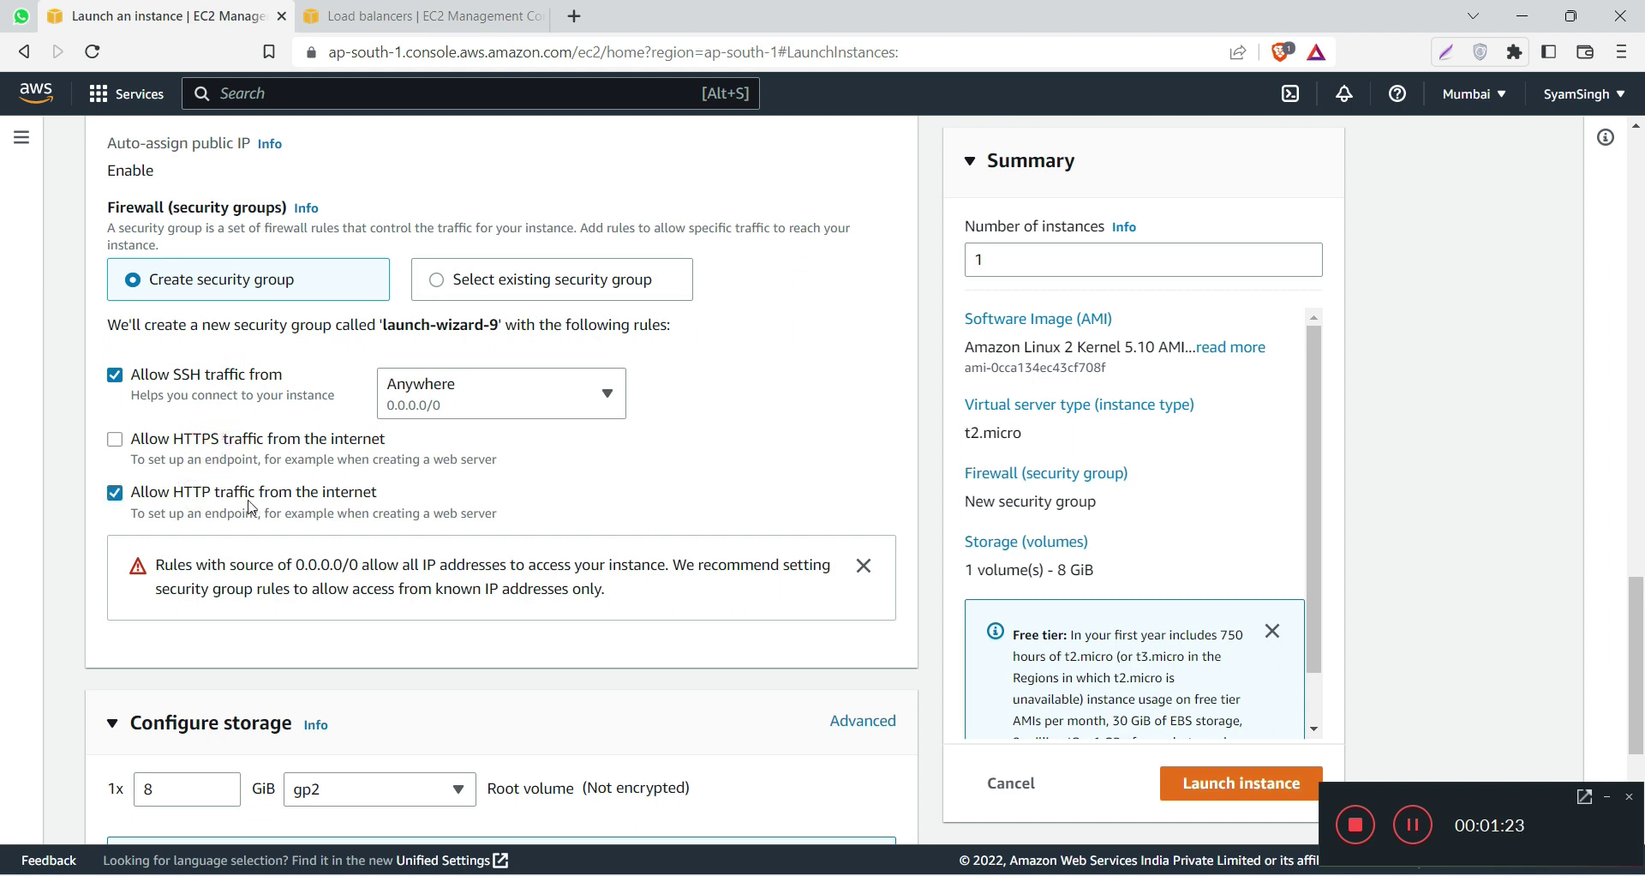
Step: Expand the advanced details and fill the user data with the "This Is My Server 1" bash script copied from the task file in Notepad
scroll(275, 519, "down", 3)
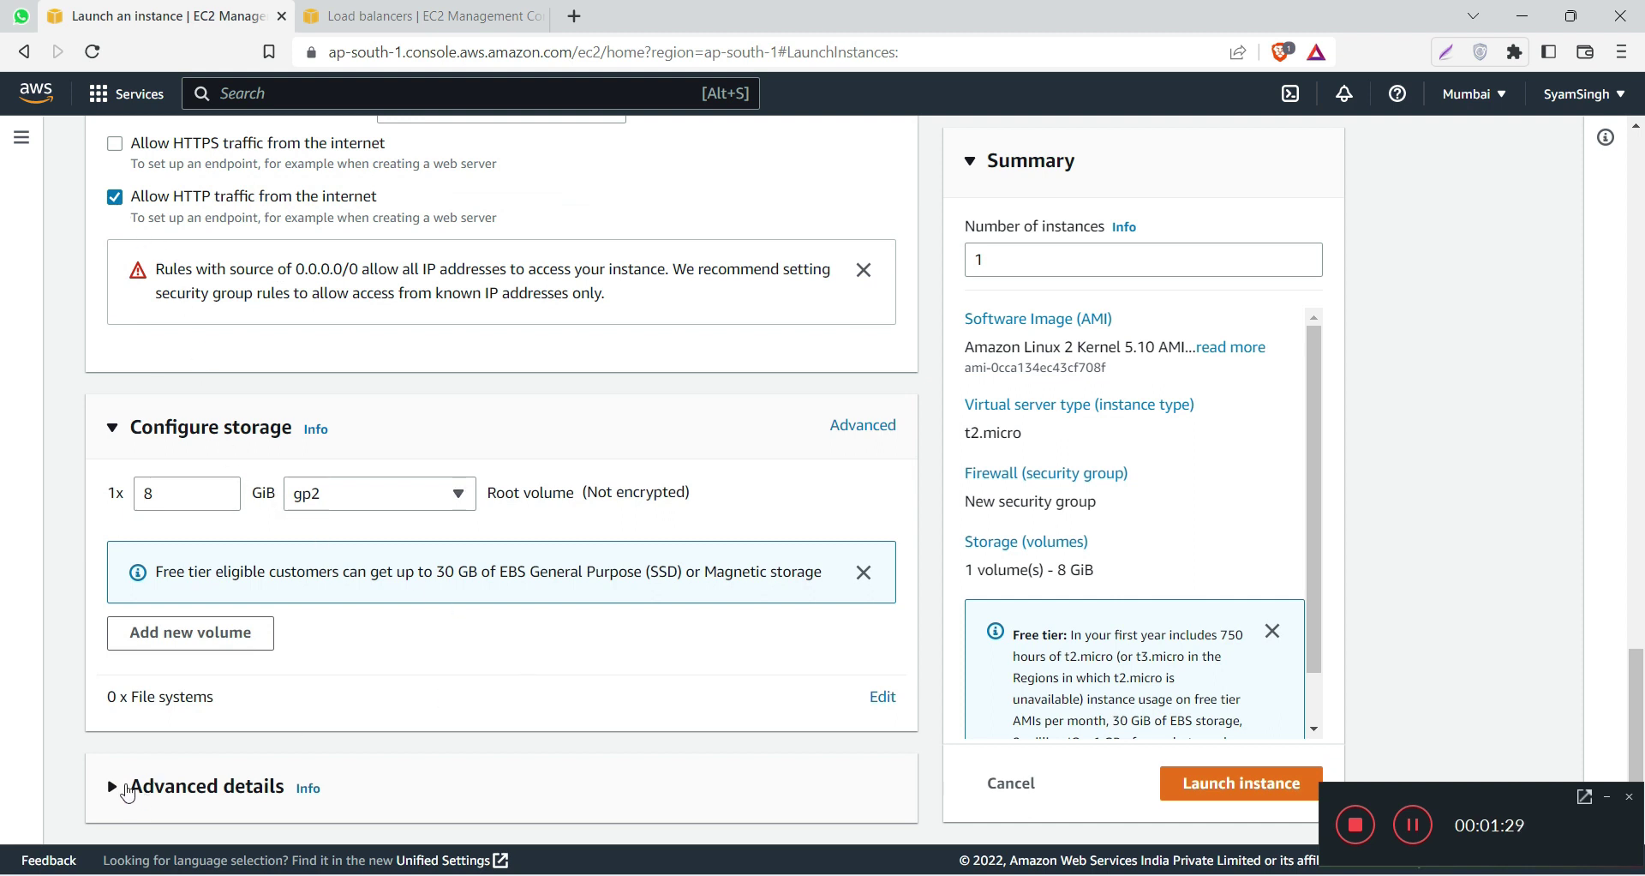
left_click(113, 786)
scroll(278, 701, "down", 5)
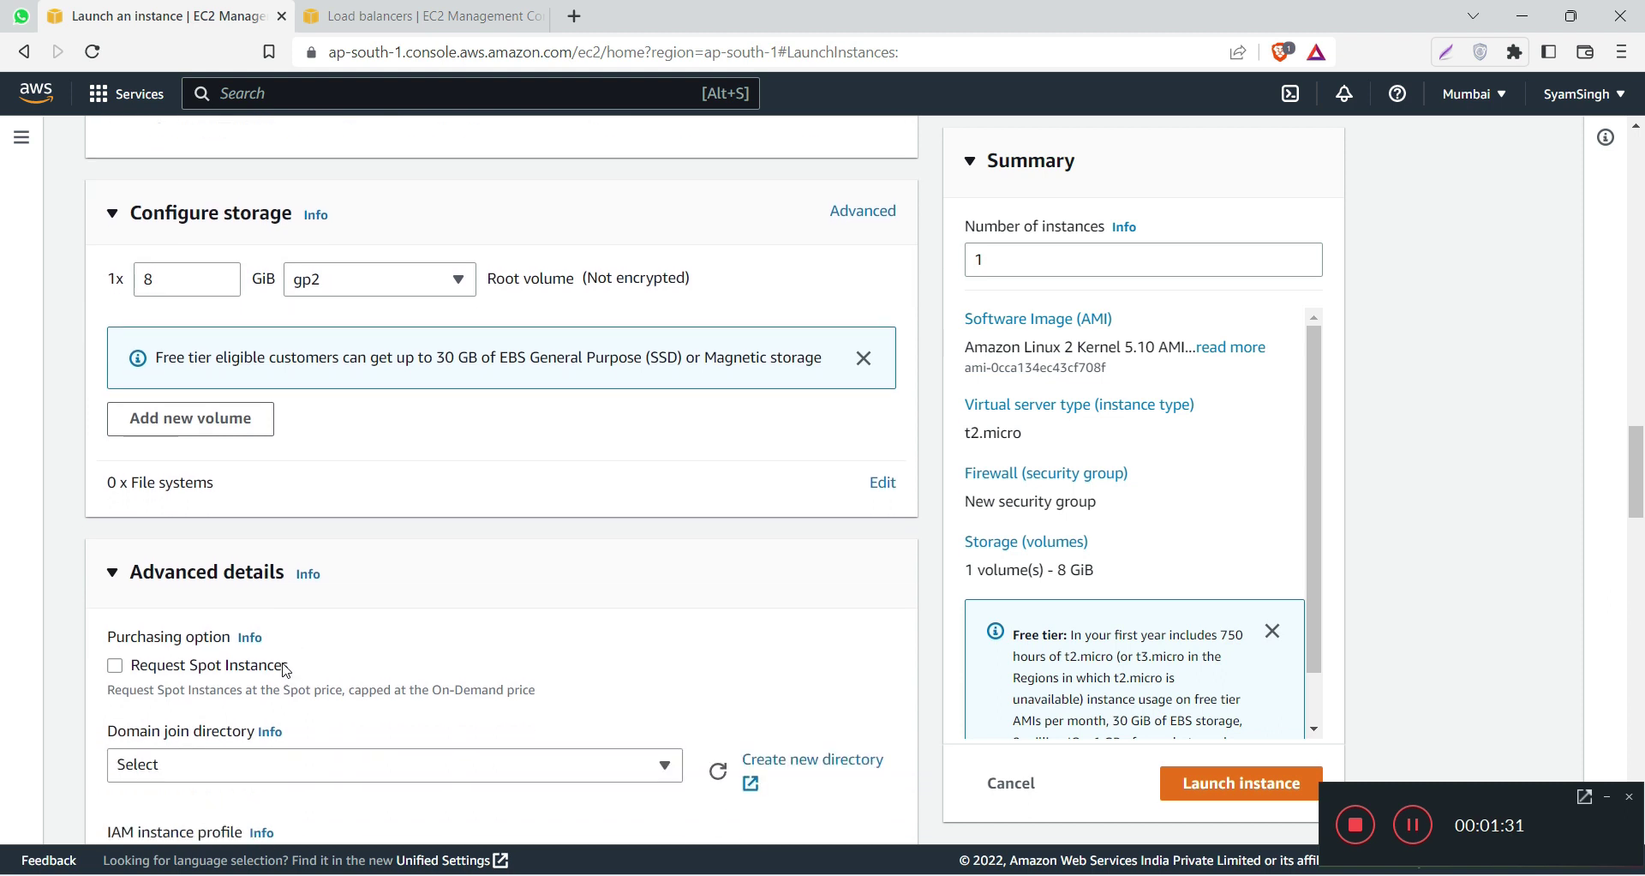
scroll(292, 543, "down", 10)
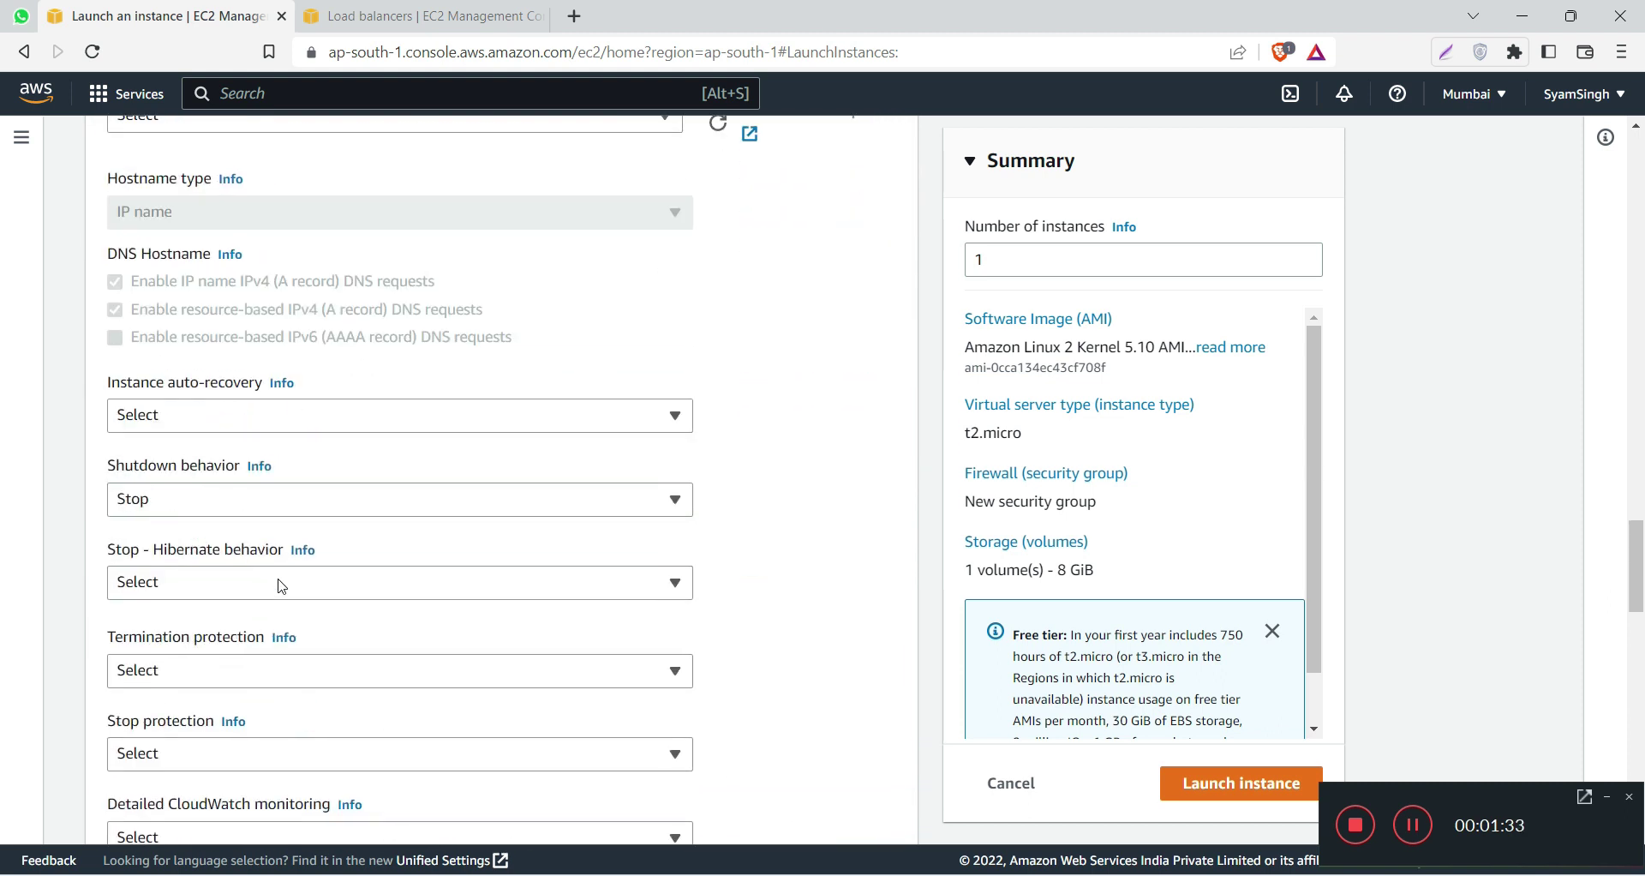
scroll(281, 585, "down", 10)
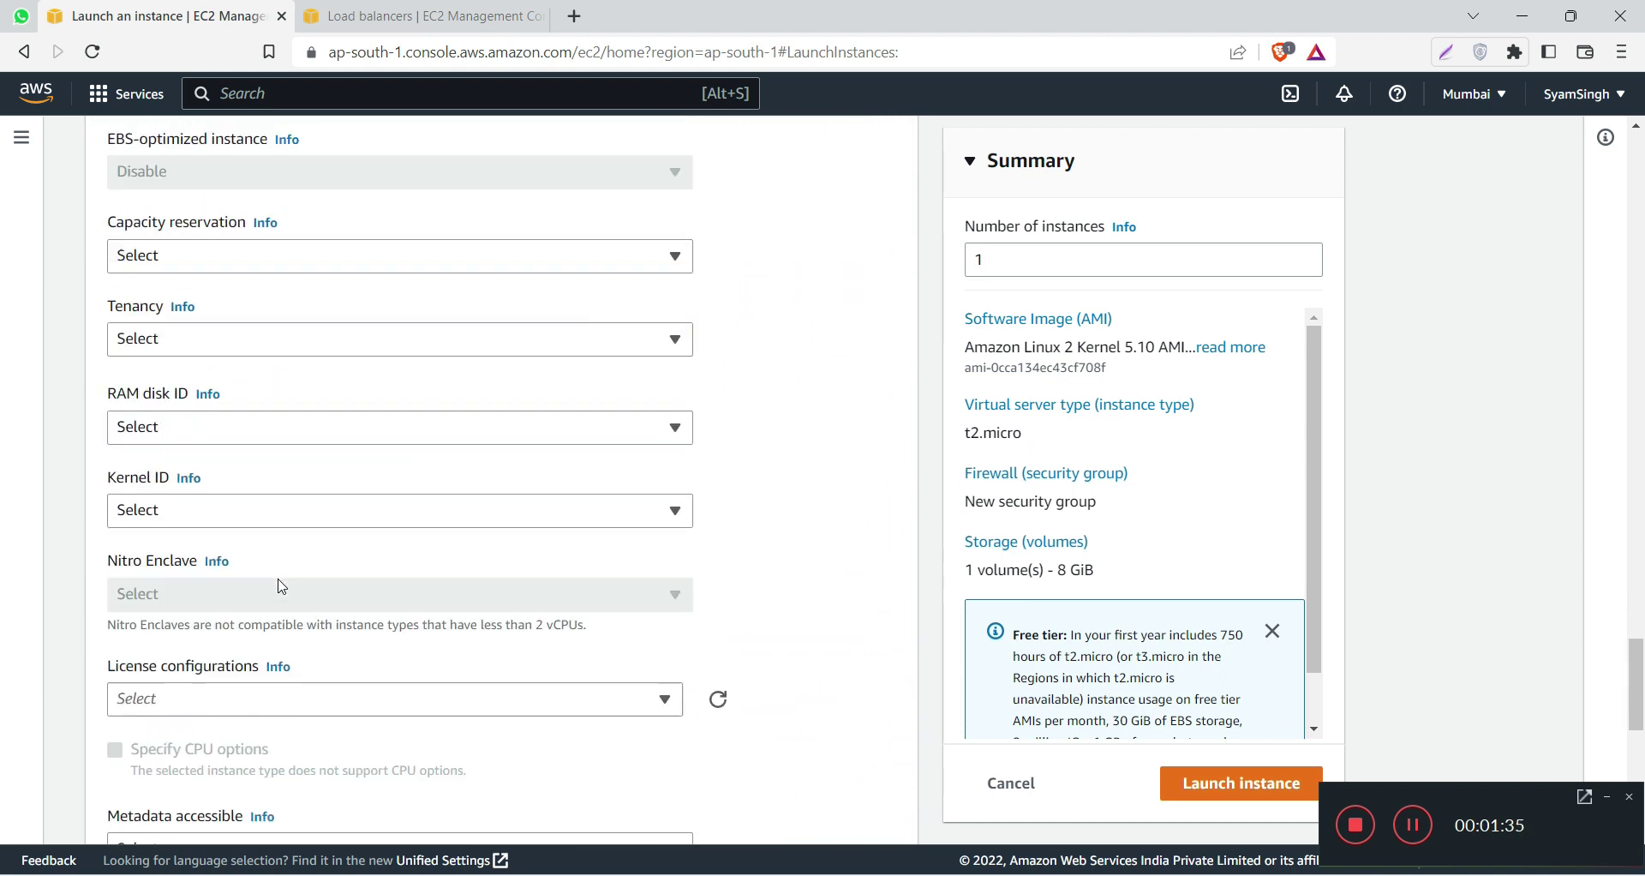
left_click(301, 505)
left_click(301, 508)
scroll(310, 582, "down", 5)
left_click(308, 563)
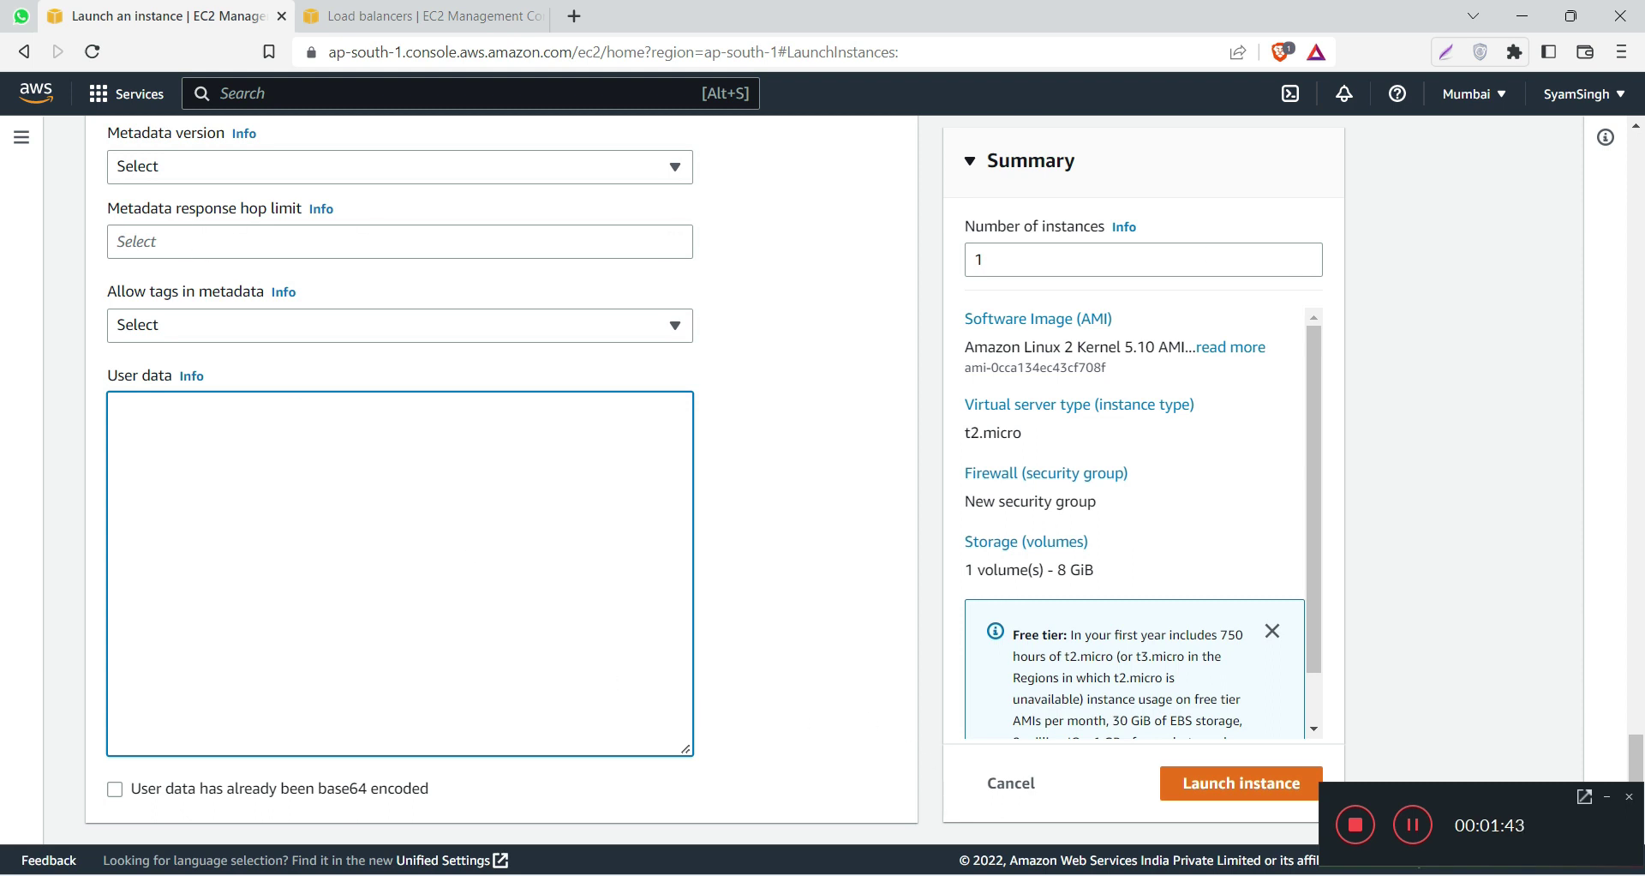
key("alt+Tab")
left_click_drag(195, 521, 24, 447)
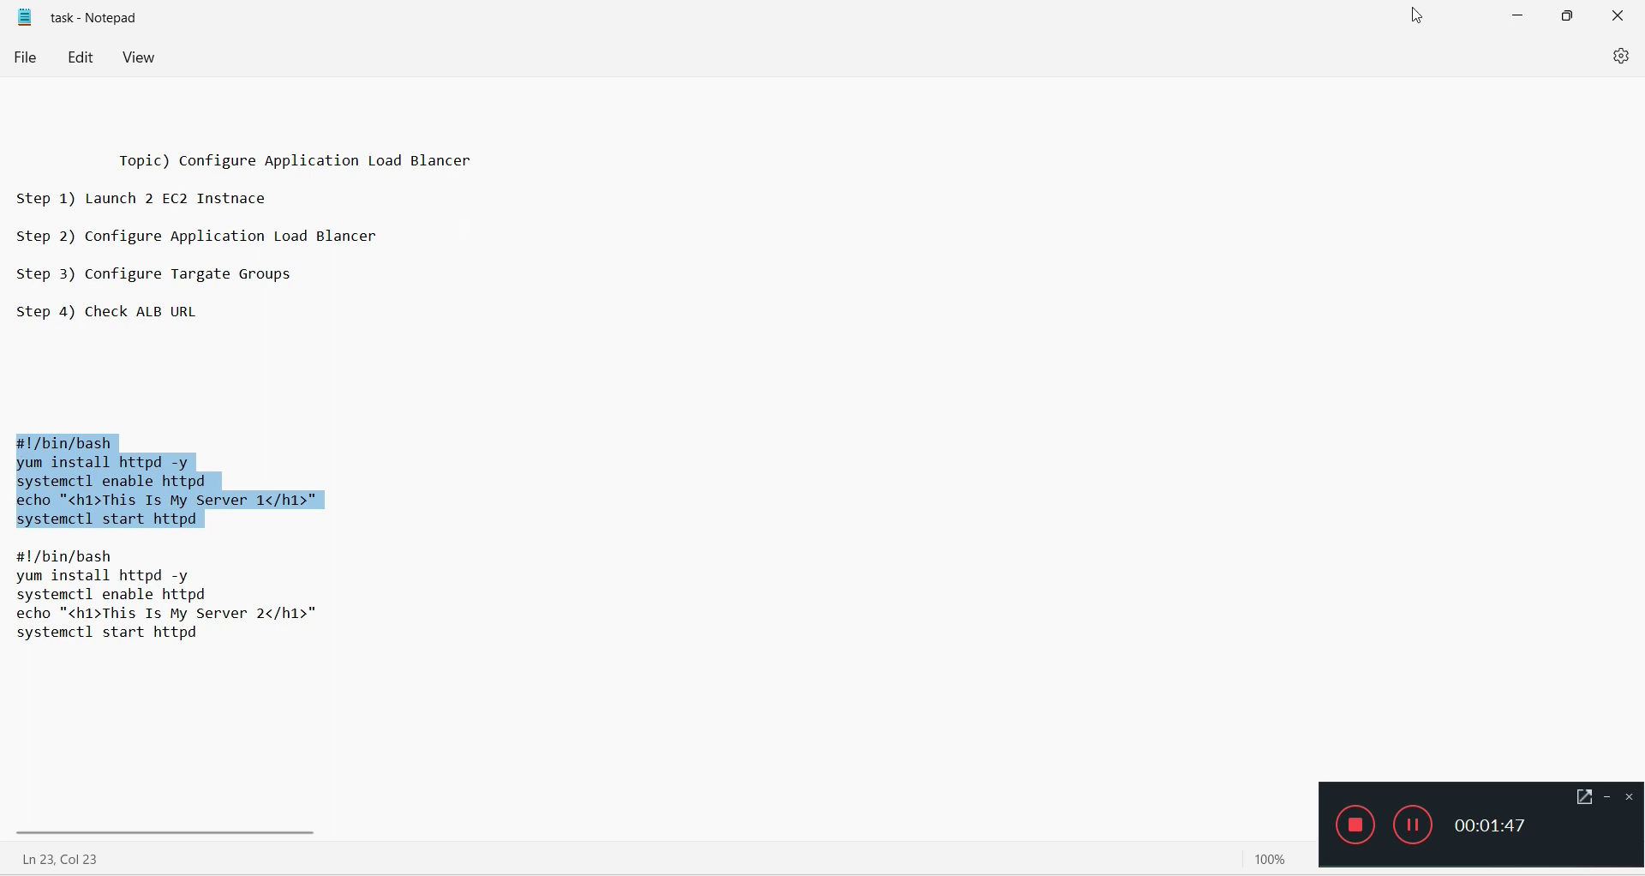
left_click(1518, 15)
type("#!/bin/bash yum install httpd -y systemctl enable httpd echo \"<h1>This Is My Server 1</h1>\" systemctl start httpd")
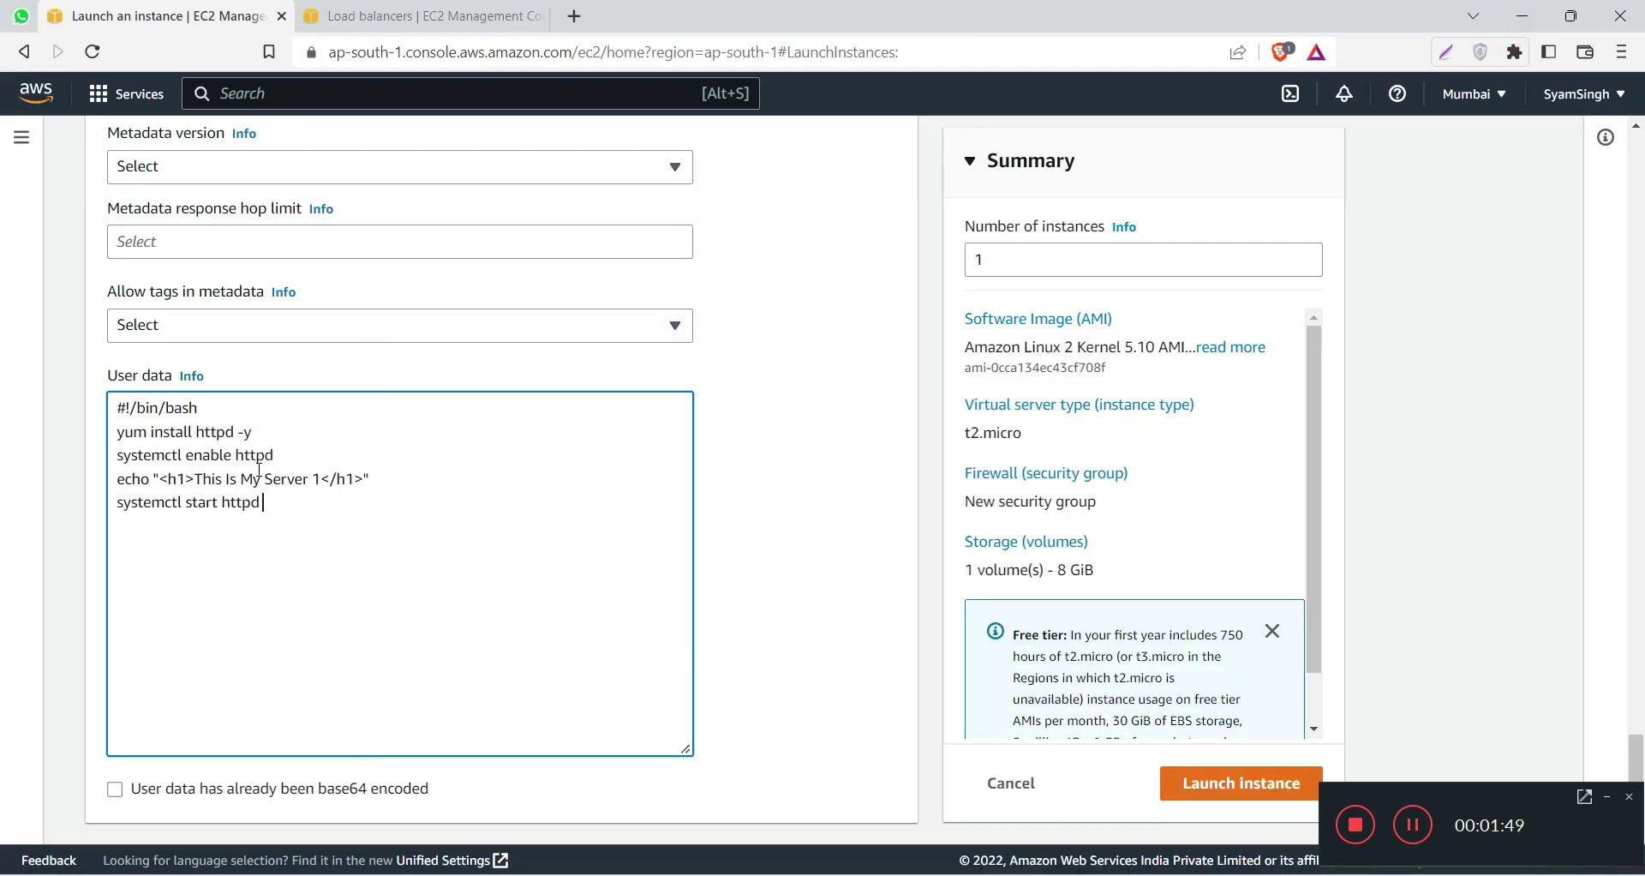
Step: Append the path /var/www/html/index.html to the echo line of the user data script and copy that path
triple_click(183, 430)
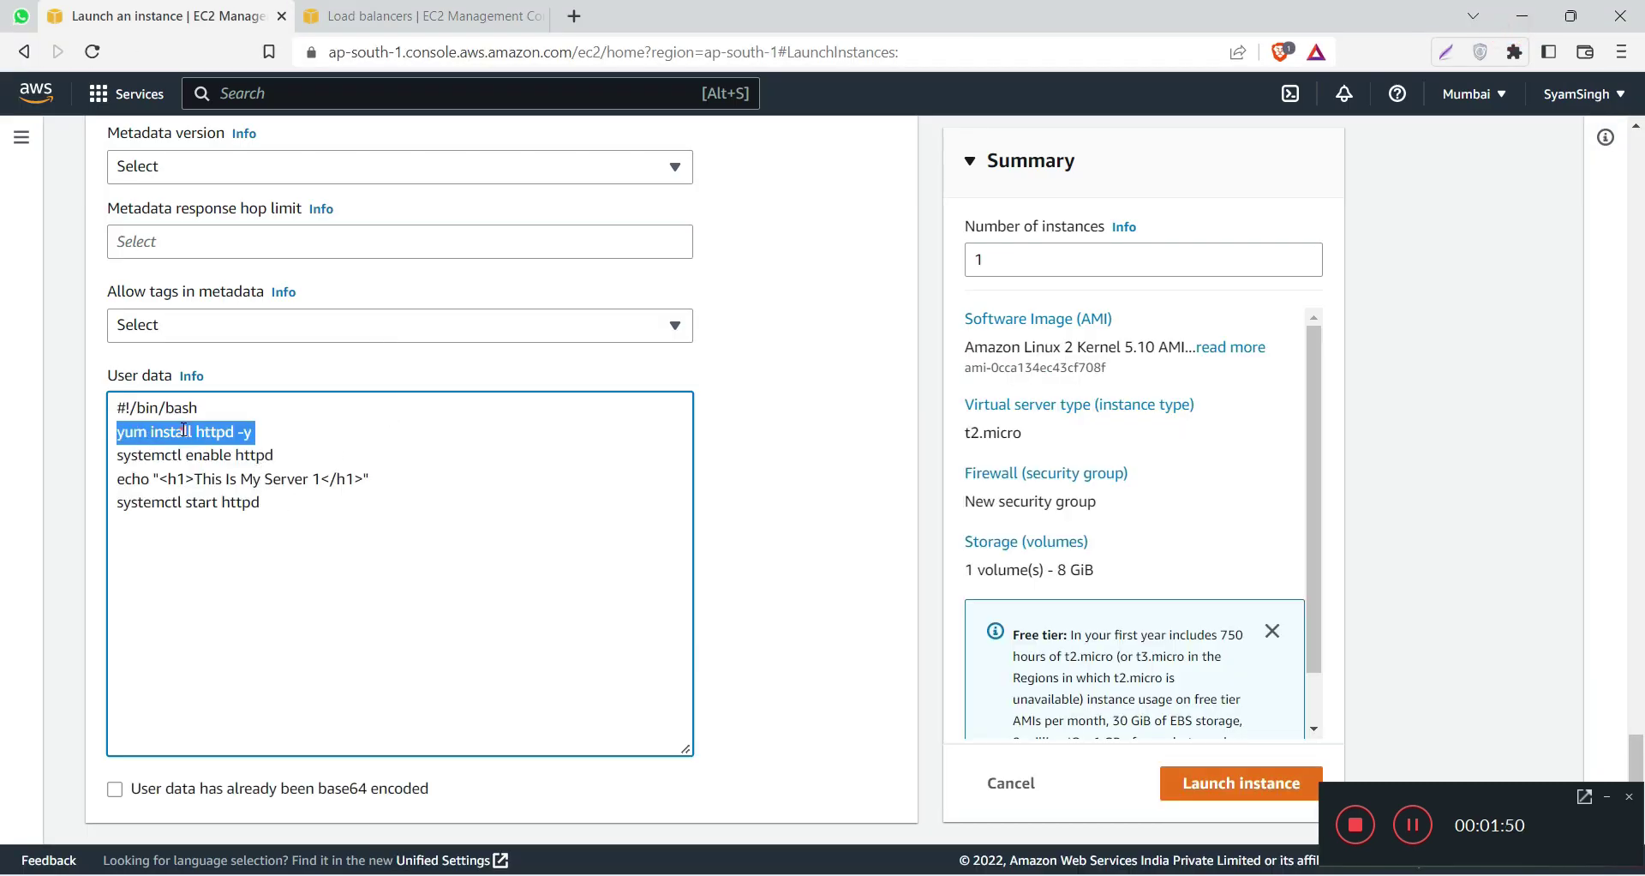
triple_click(221, 455)
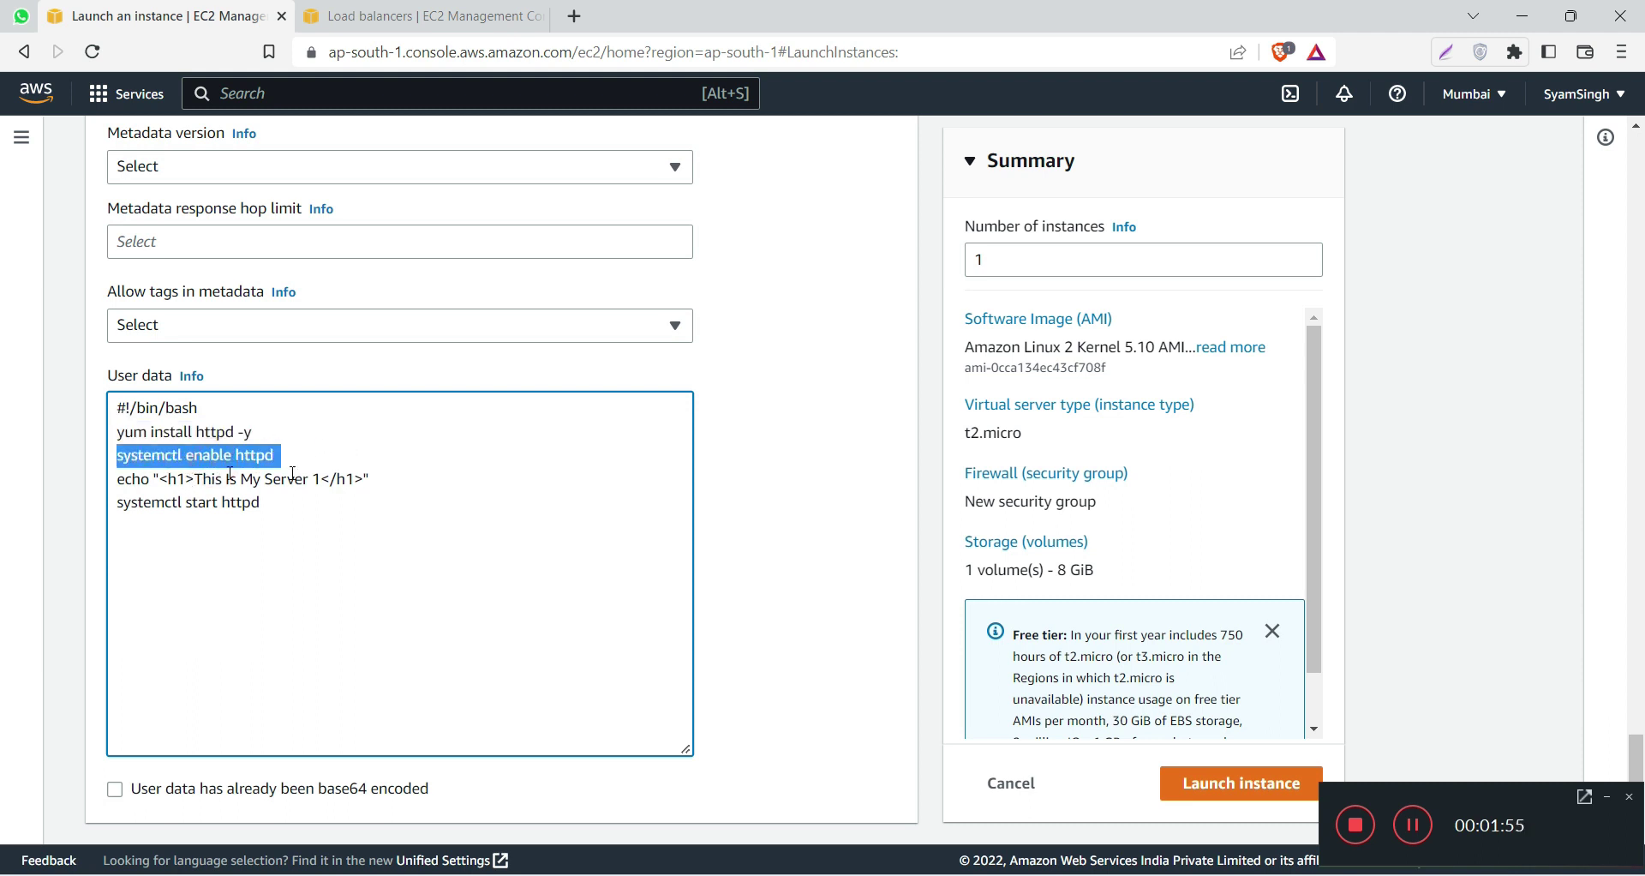
left_click(401, 473)
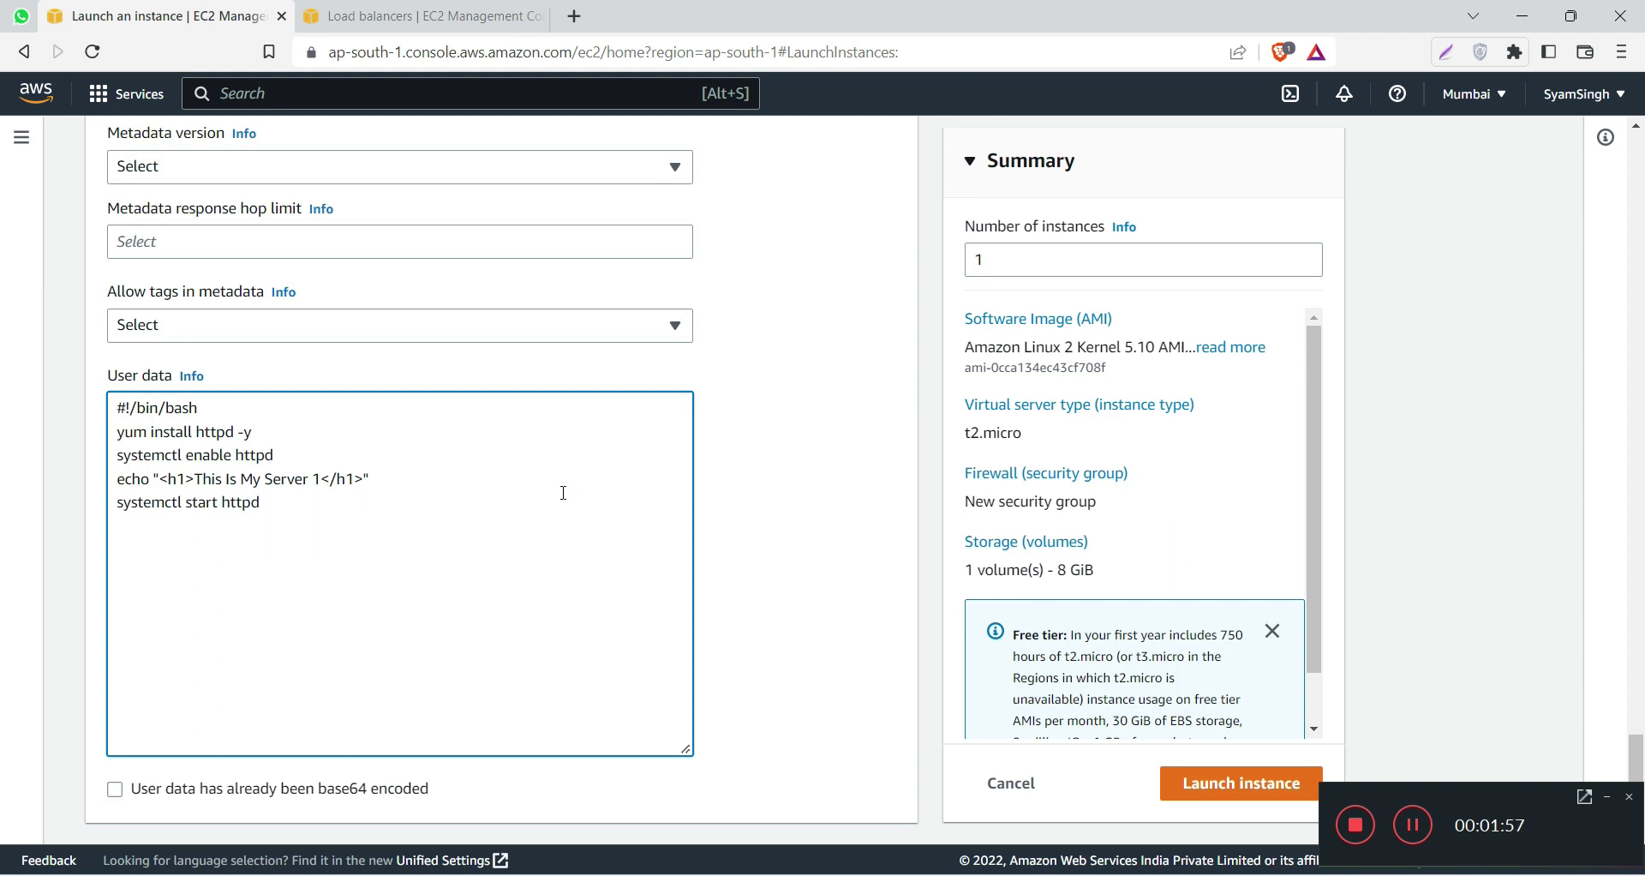
type("ar/www/html/index.html")
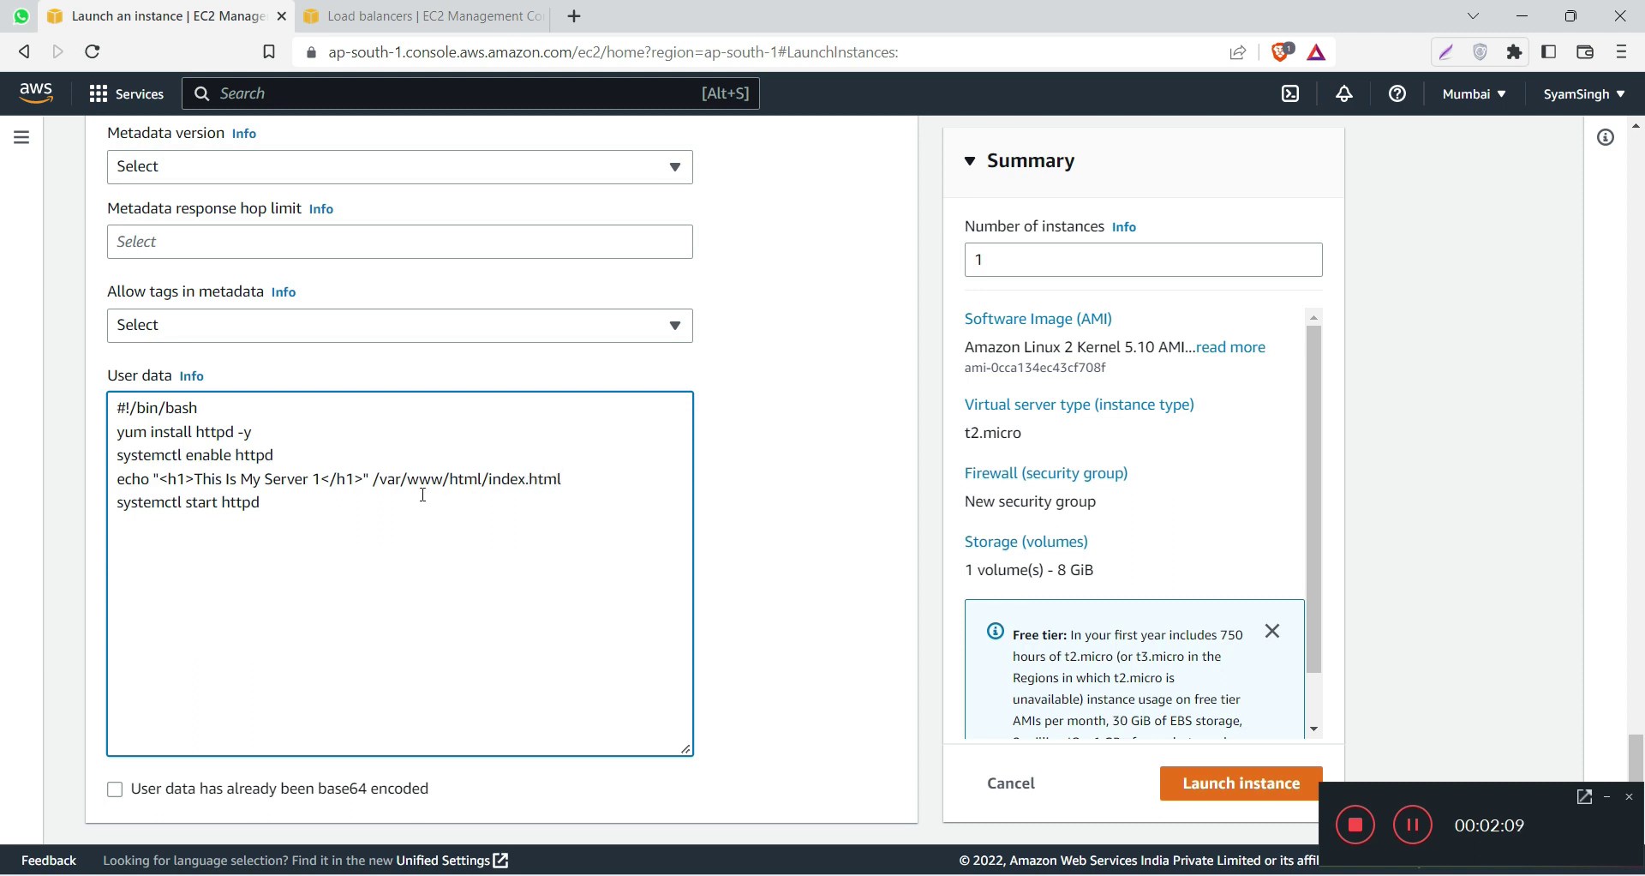
triple_click(422, 480)
left_click(459, 478)
left_click_drag(570, 480, 373, 476)
key("ctrl+c")
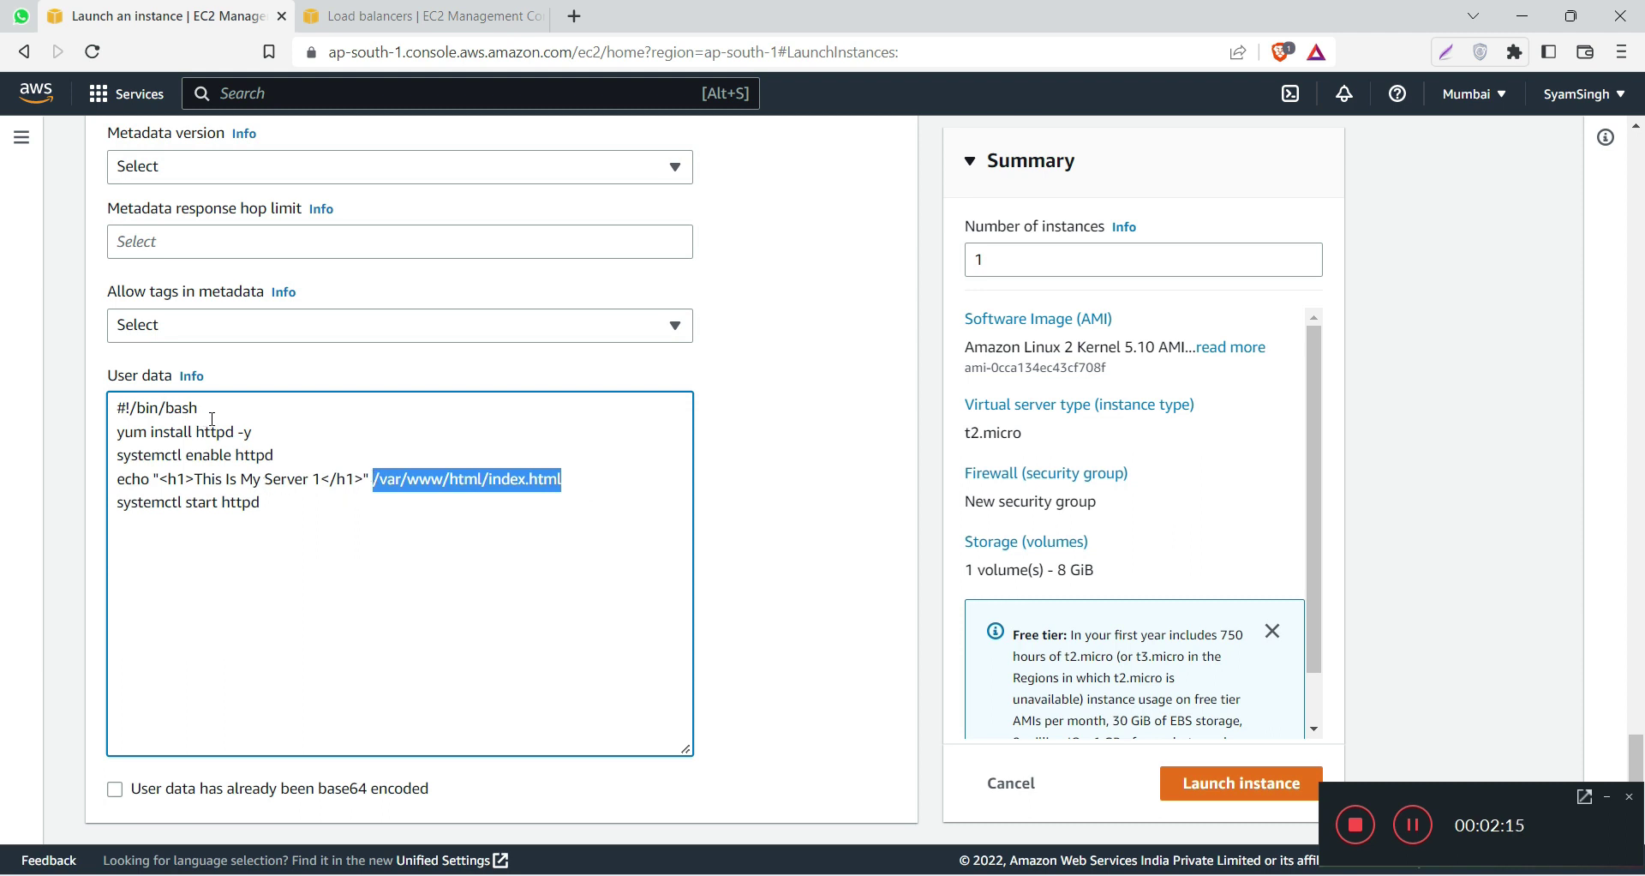
triple_click(259, 433)
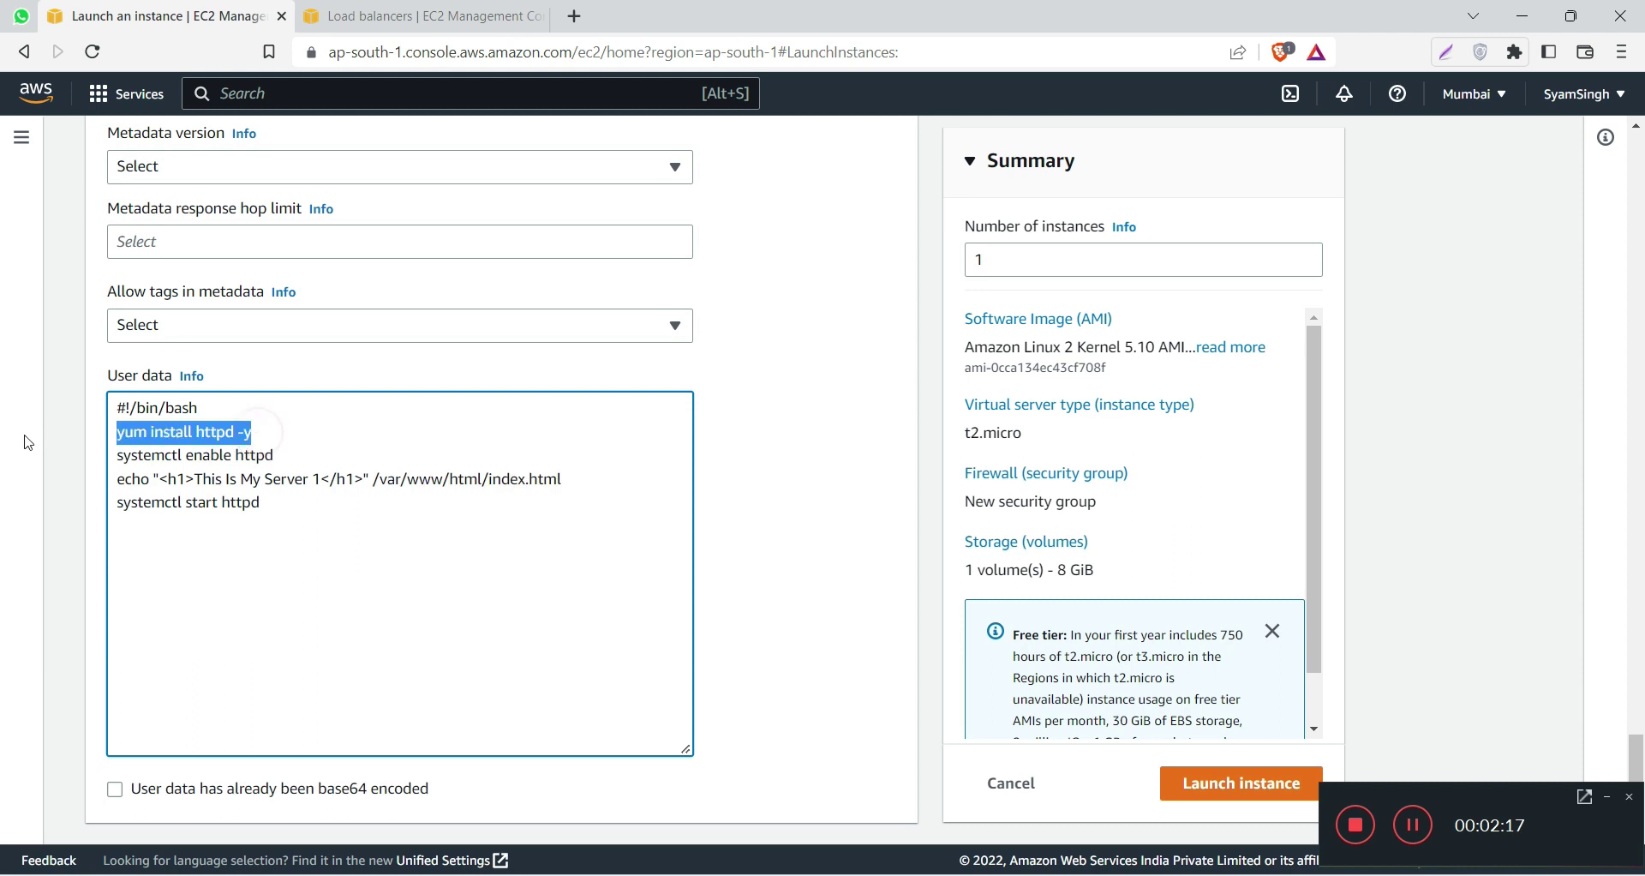
triple_click(283, 455)
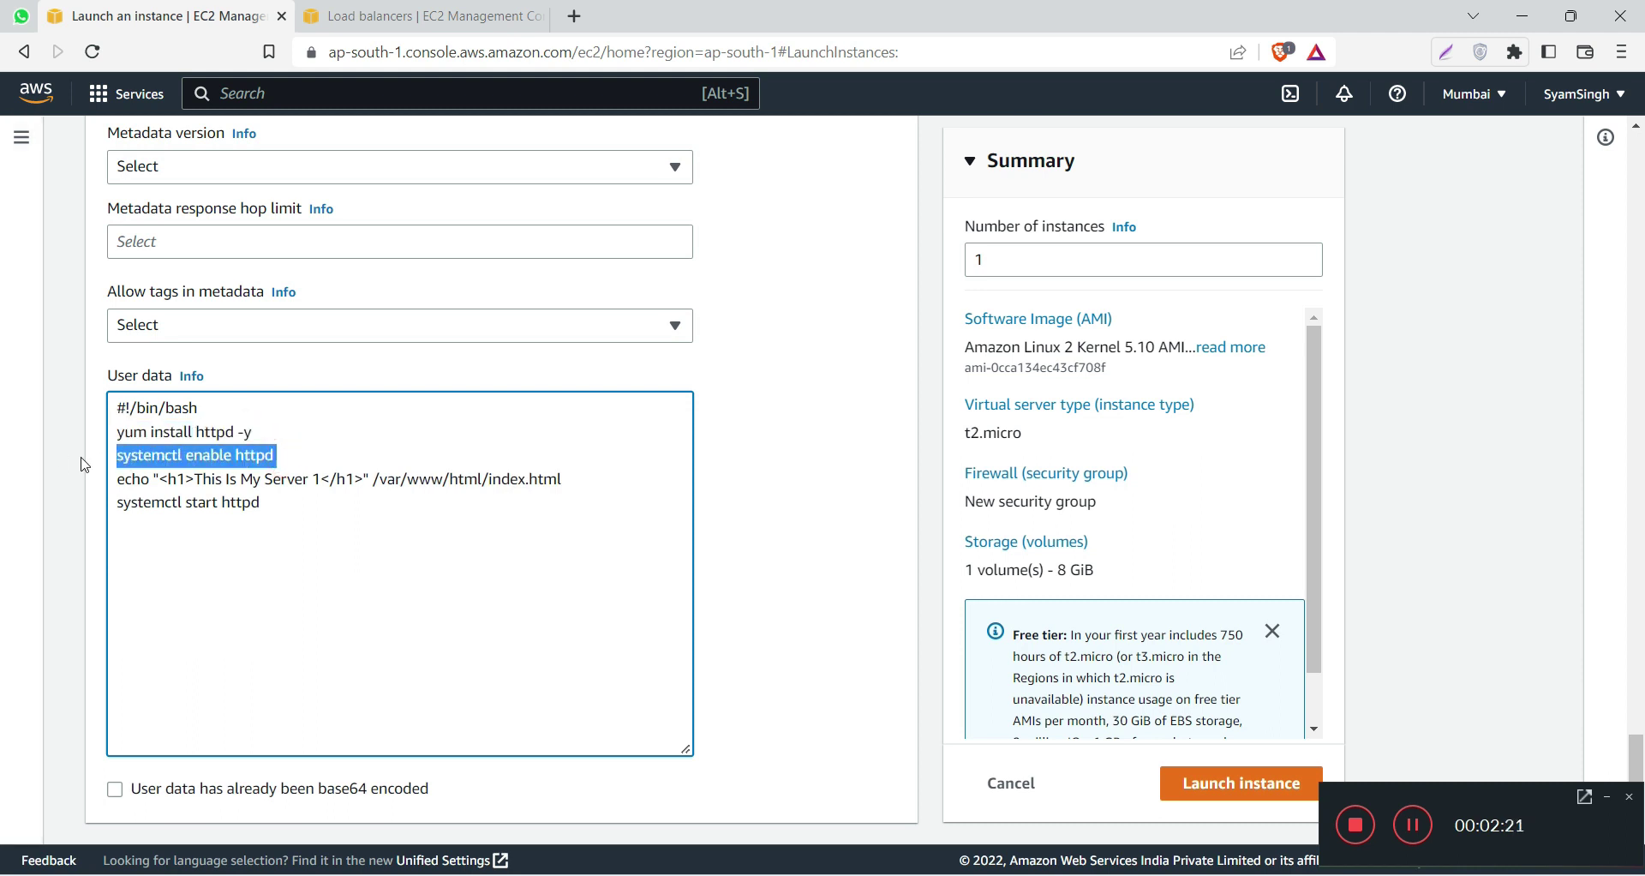
left_click_drag(584, 480, 97, 490)
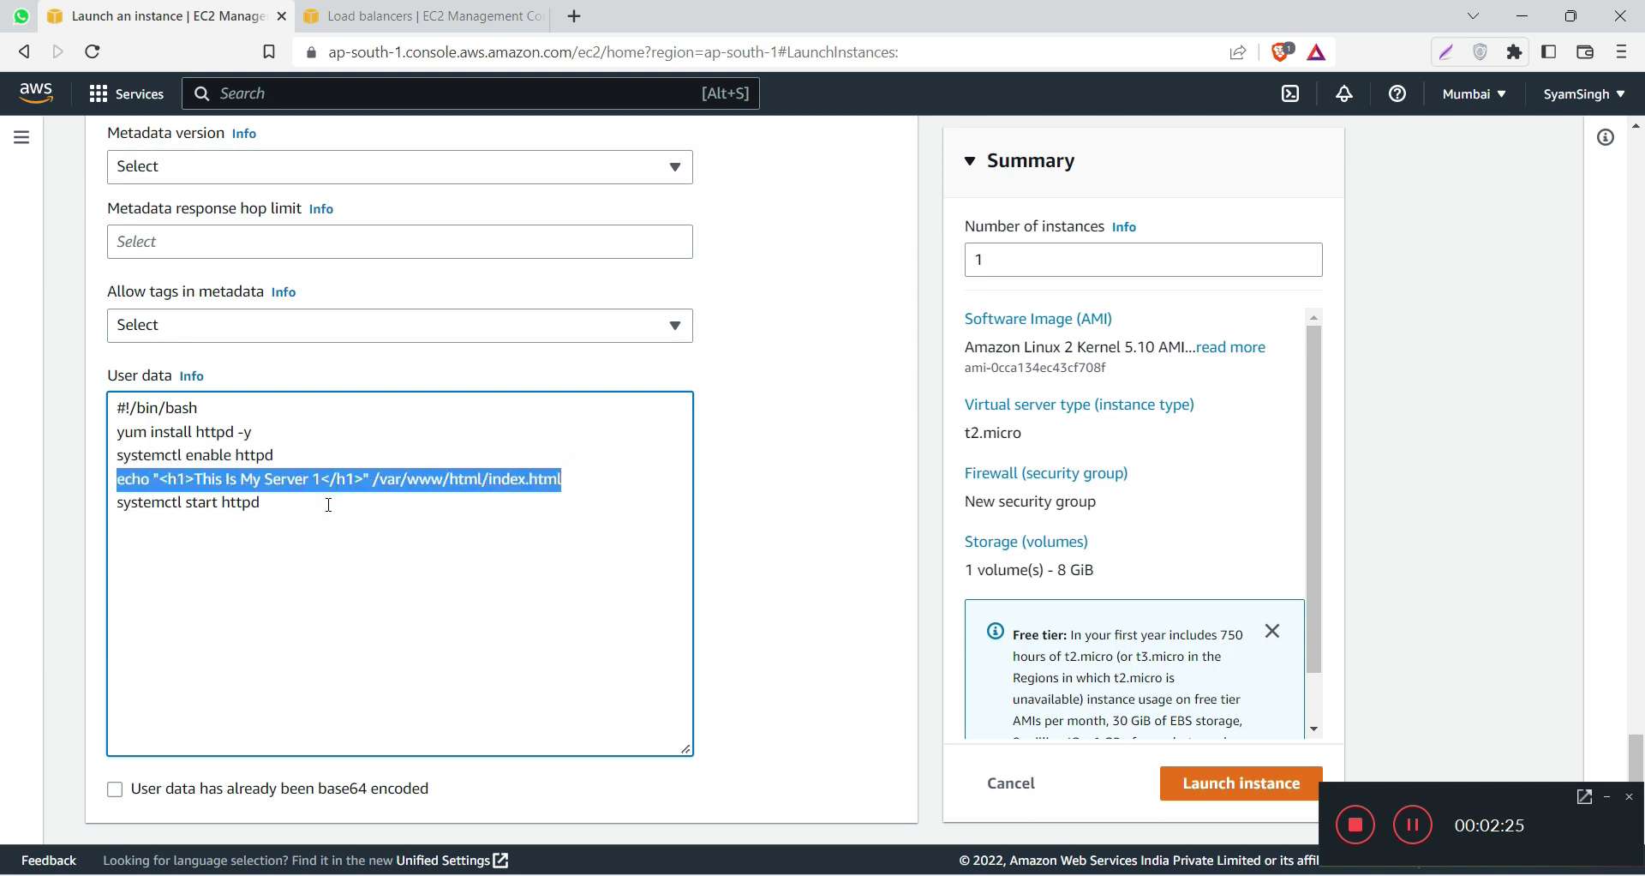
left_click_drag(324, 505, 85, 513)
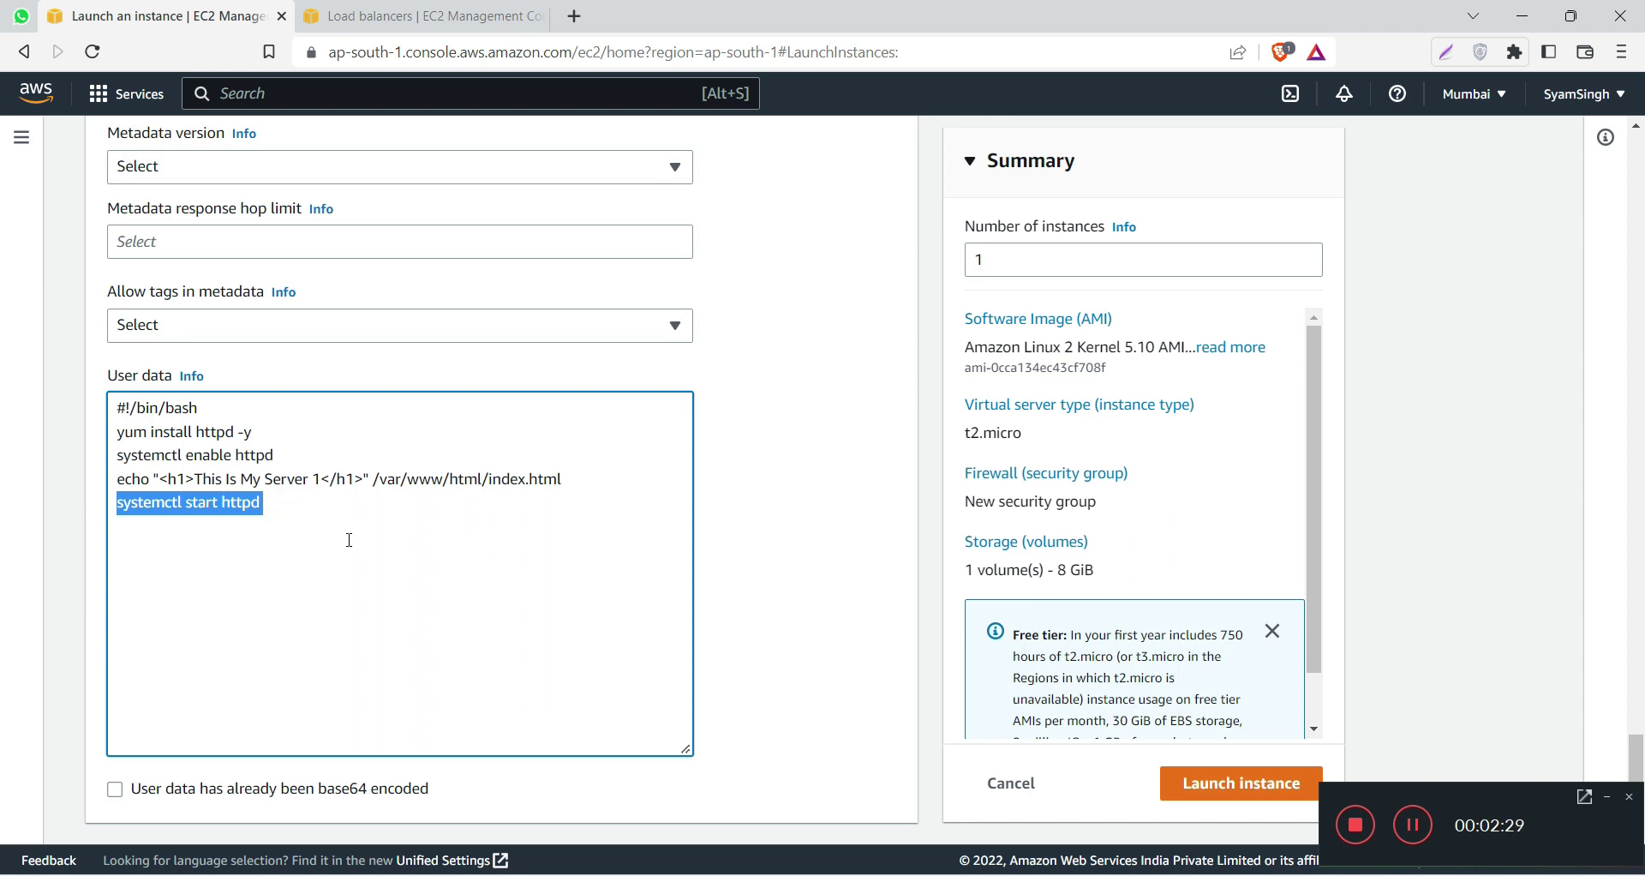
Step: Mark the user data as already base64 encoded and try to launch the instance
left_click(342, 783)
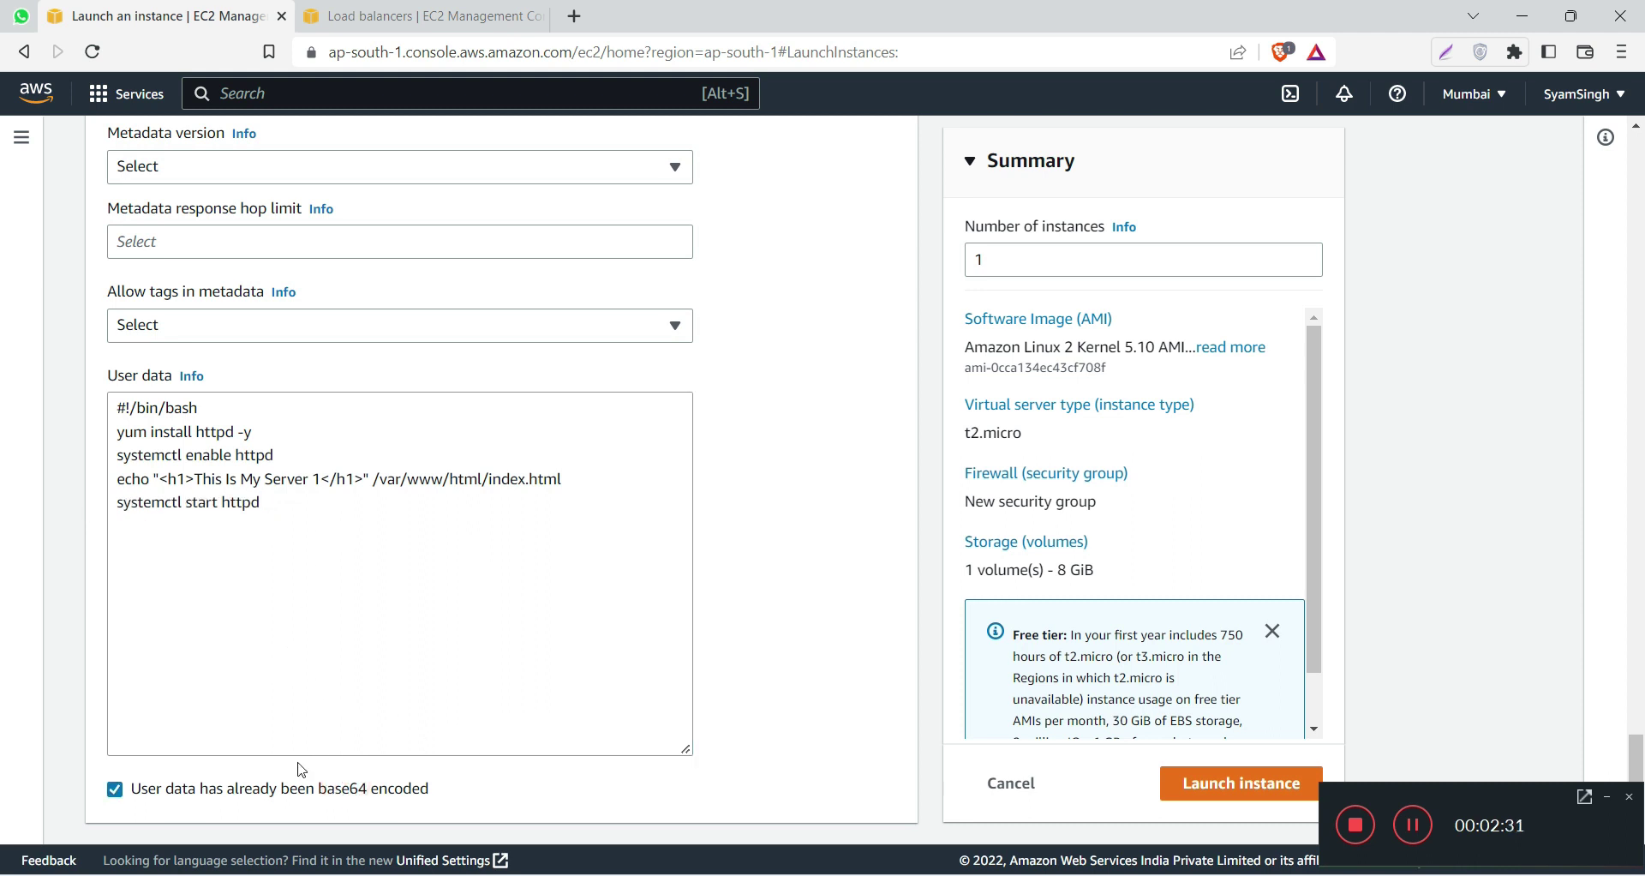
left_click(256, 793)
left_click(257, 793)
left_click(344, 786)
left_click(413, 789)
left_click(1225, 783)
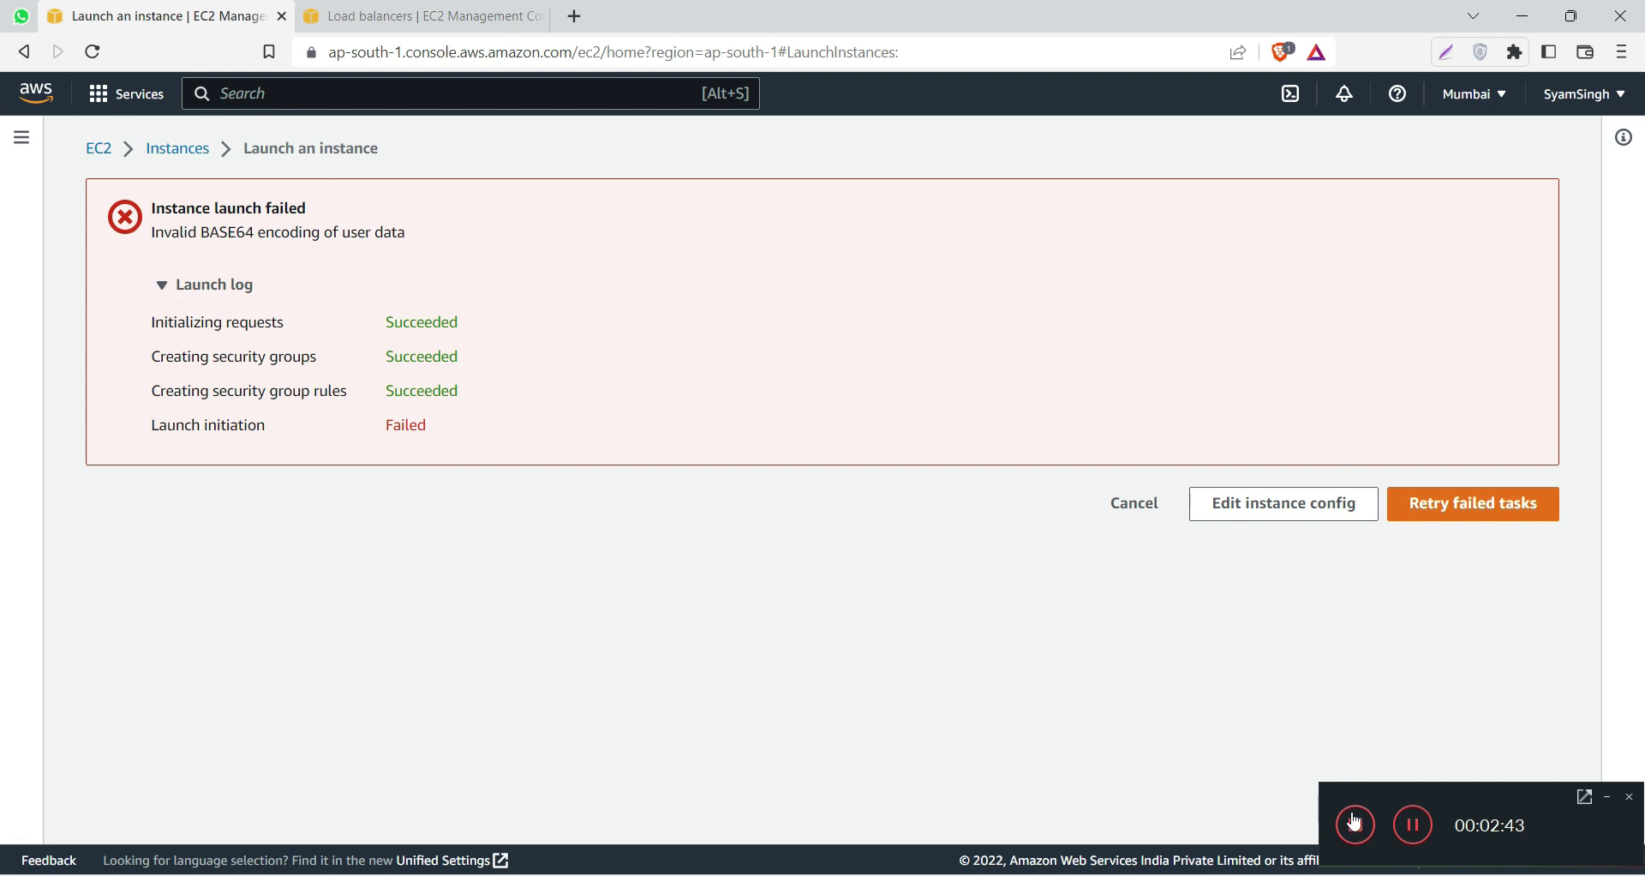
Step: Reopen the instance configuration, clear the option marking the user data as already base64 encoded, and launch the instance
left_click(1282, 503)
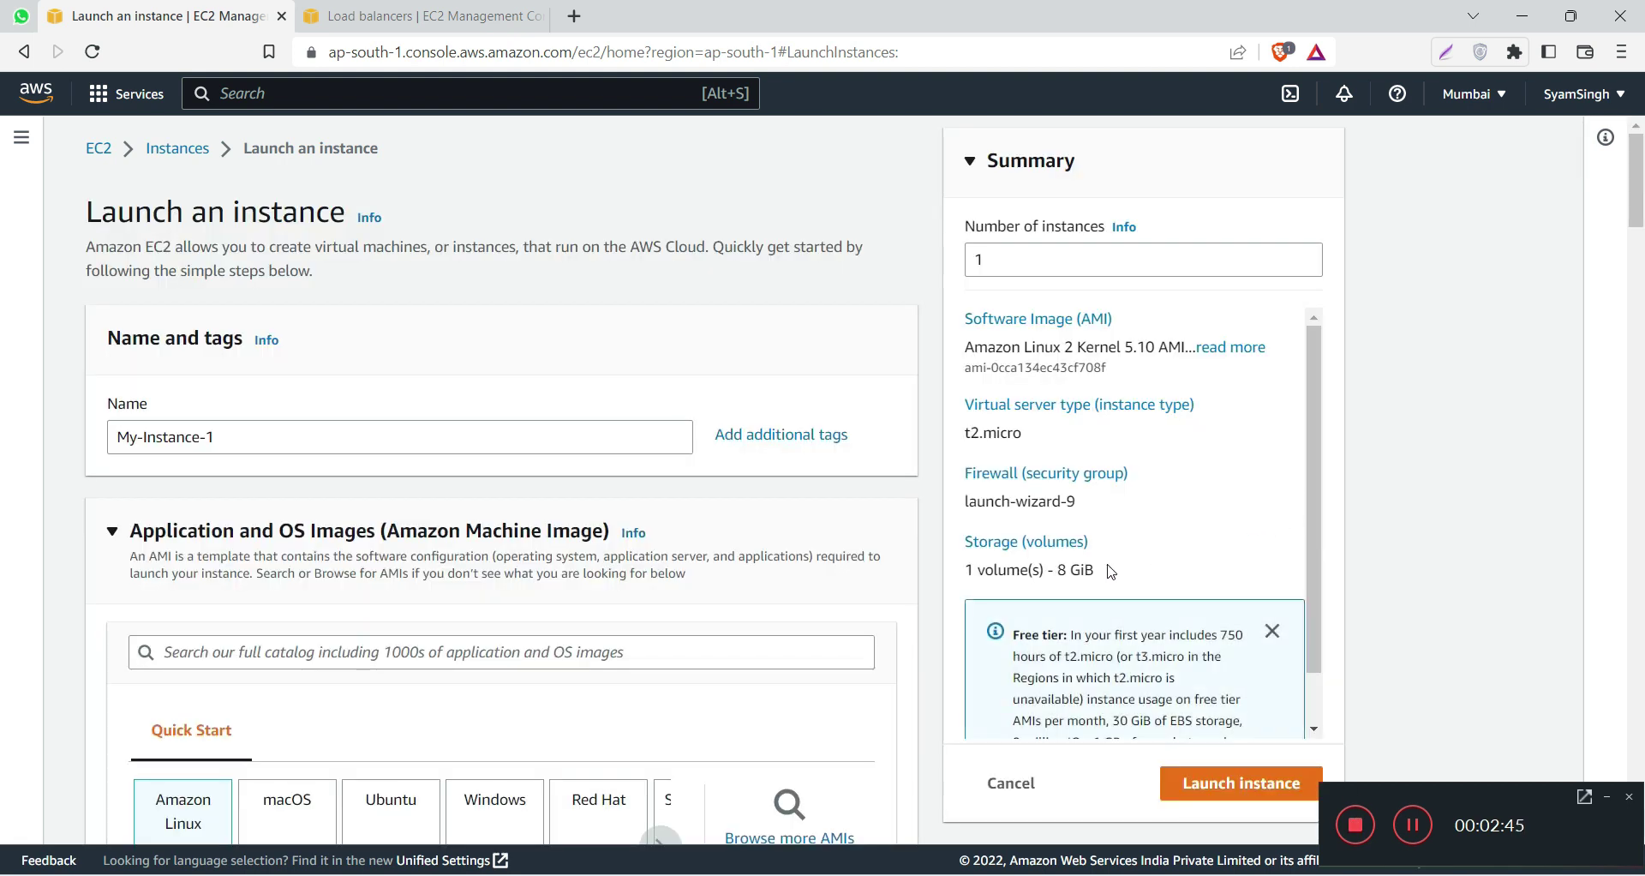
scroll(1111, 571, "down", 1)
scroll(653, 630, "down", 6)
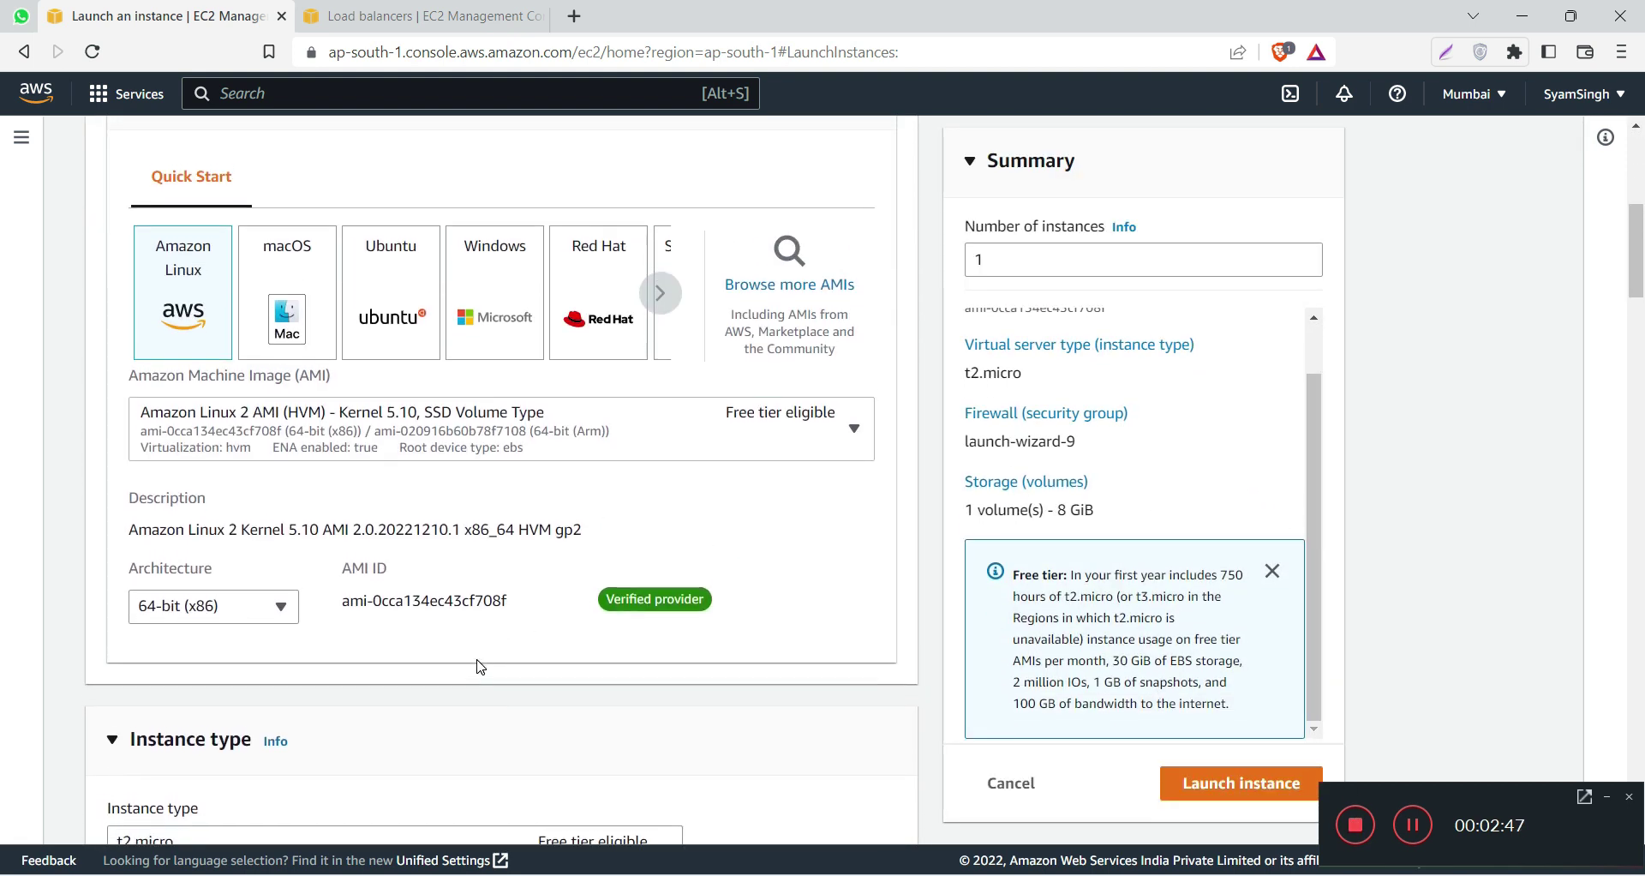
scroll(481, 664, "down", 10)
left_click_drag(1637, 373, 1635, 752)
left_click(115, 706)
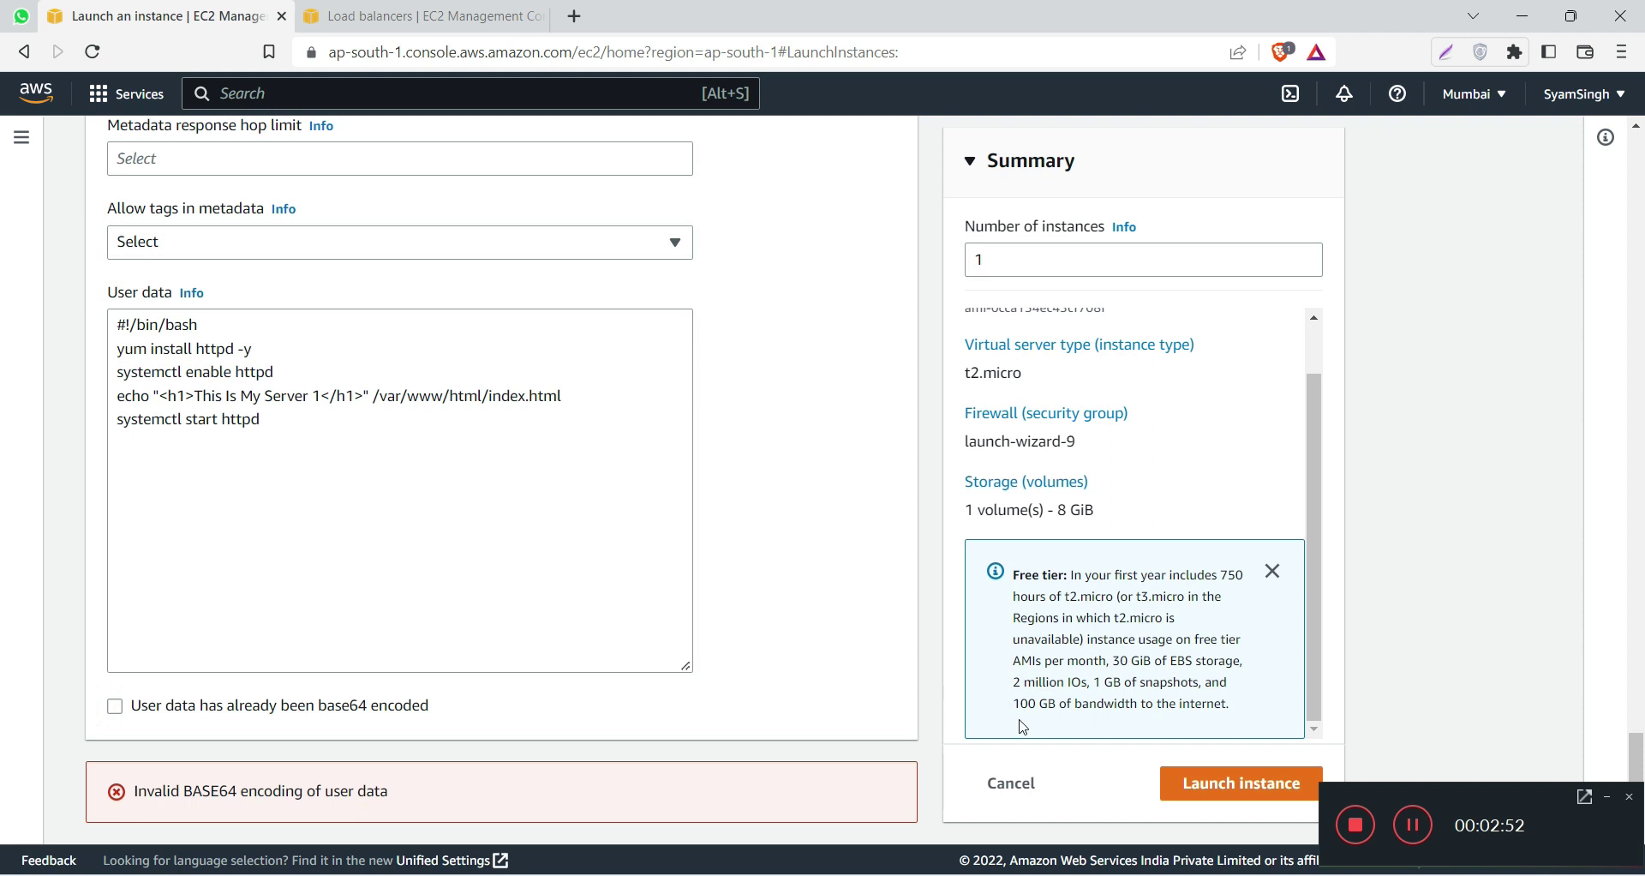
left_click(1191, 763)
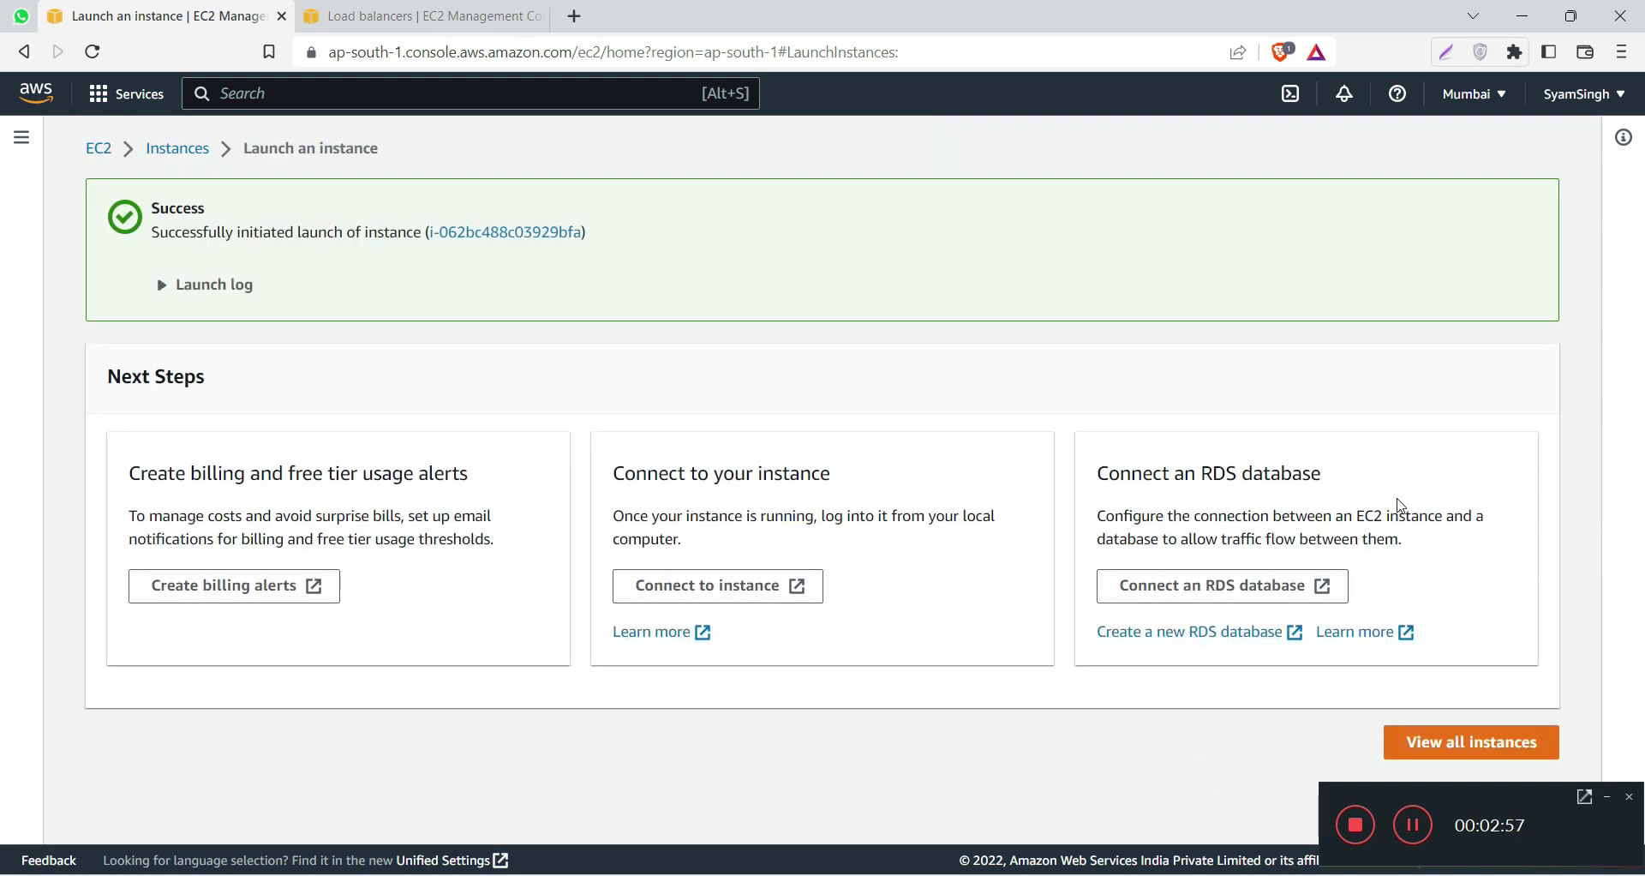
Step: Go to the list of all instances and start launching another instance
left_click(1457, 764)
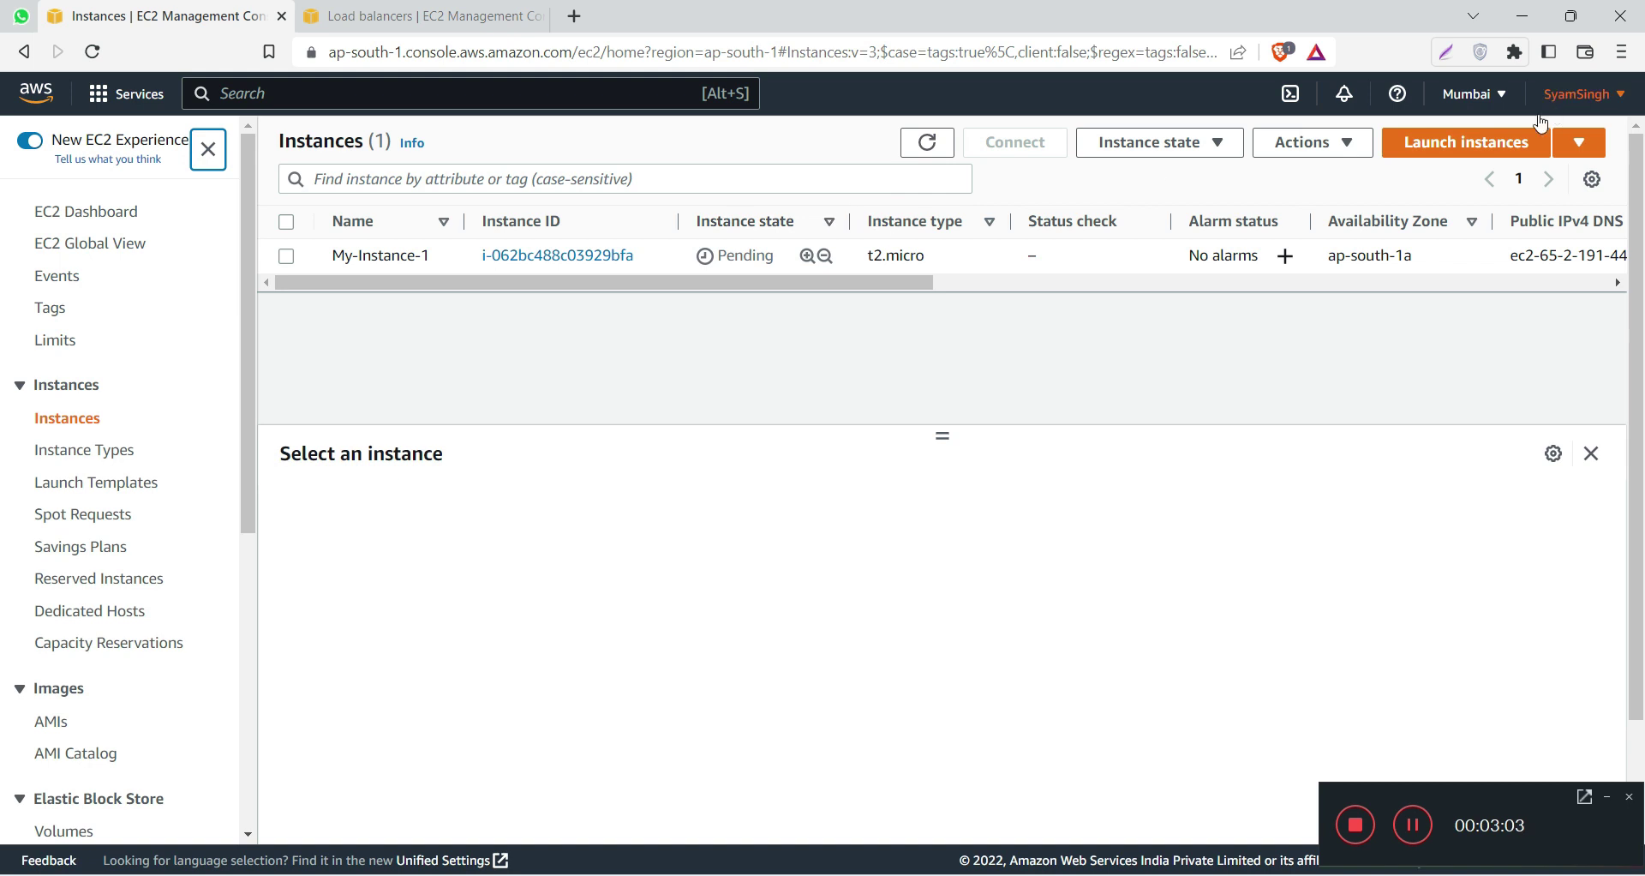
left_click(1478, 145)
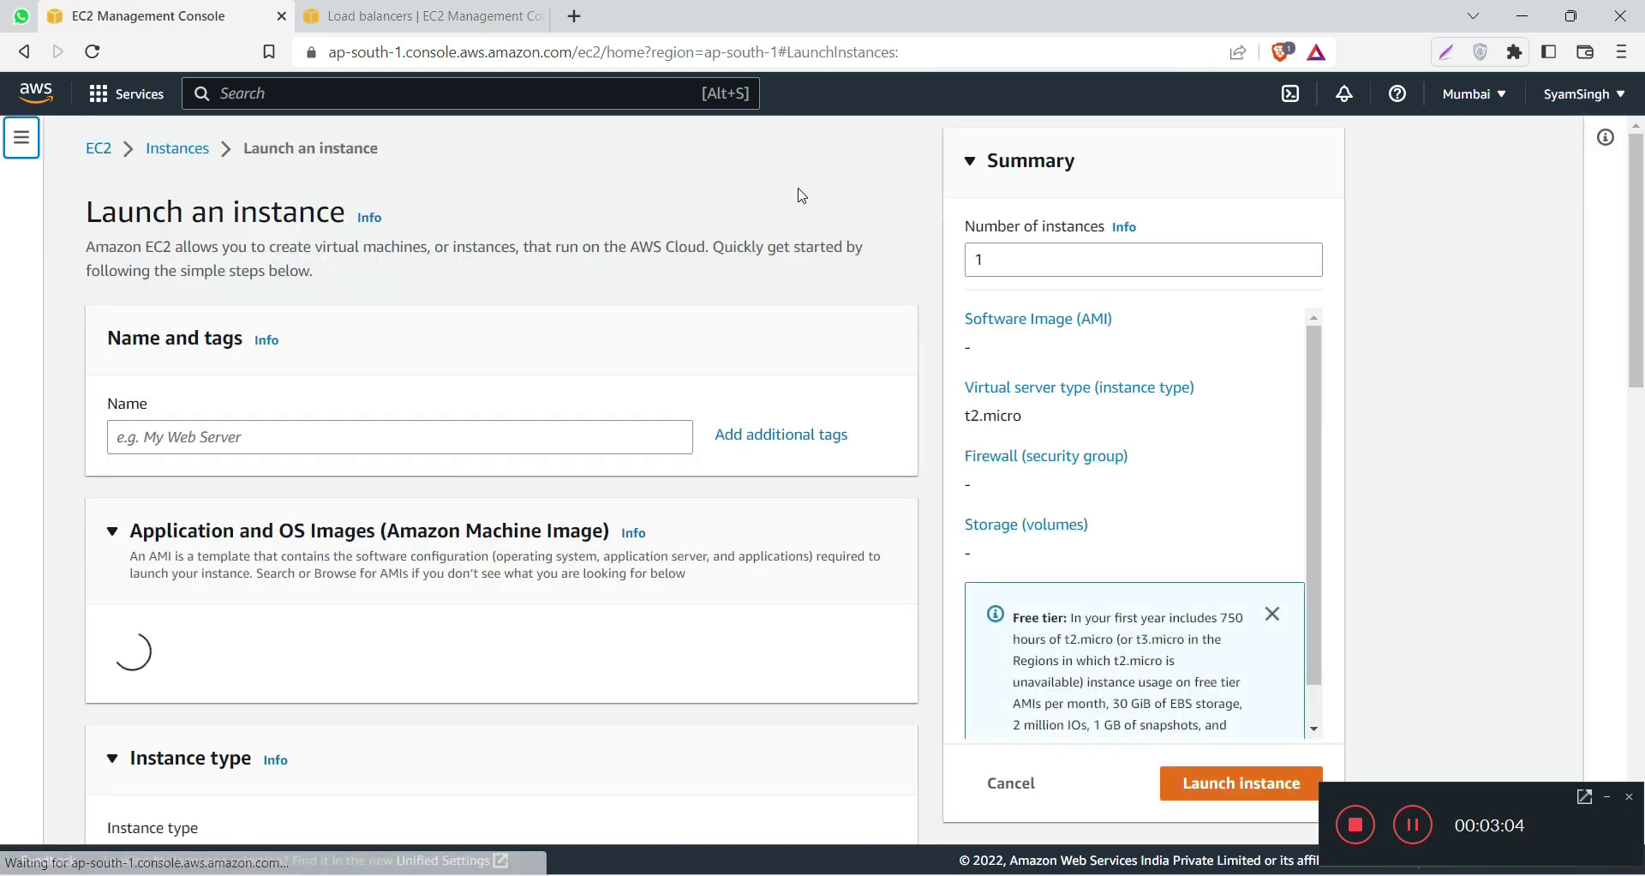
left_click(348, 437)
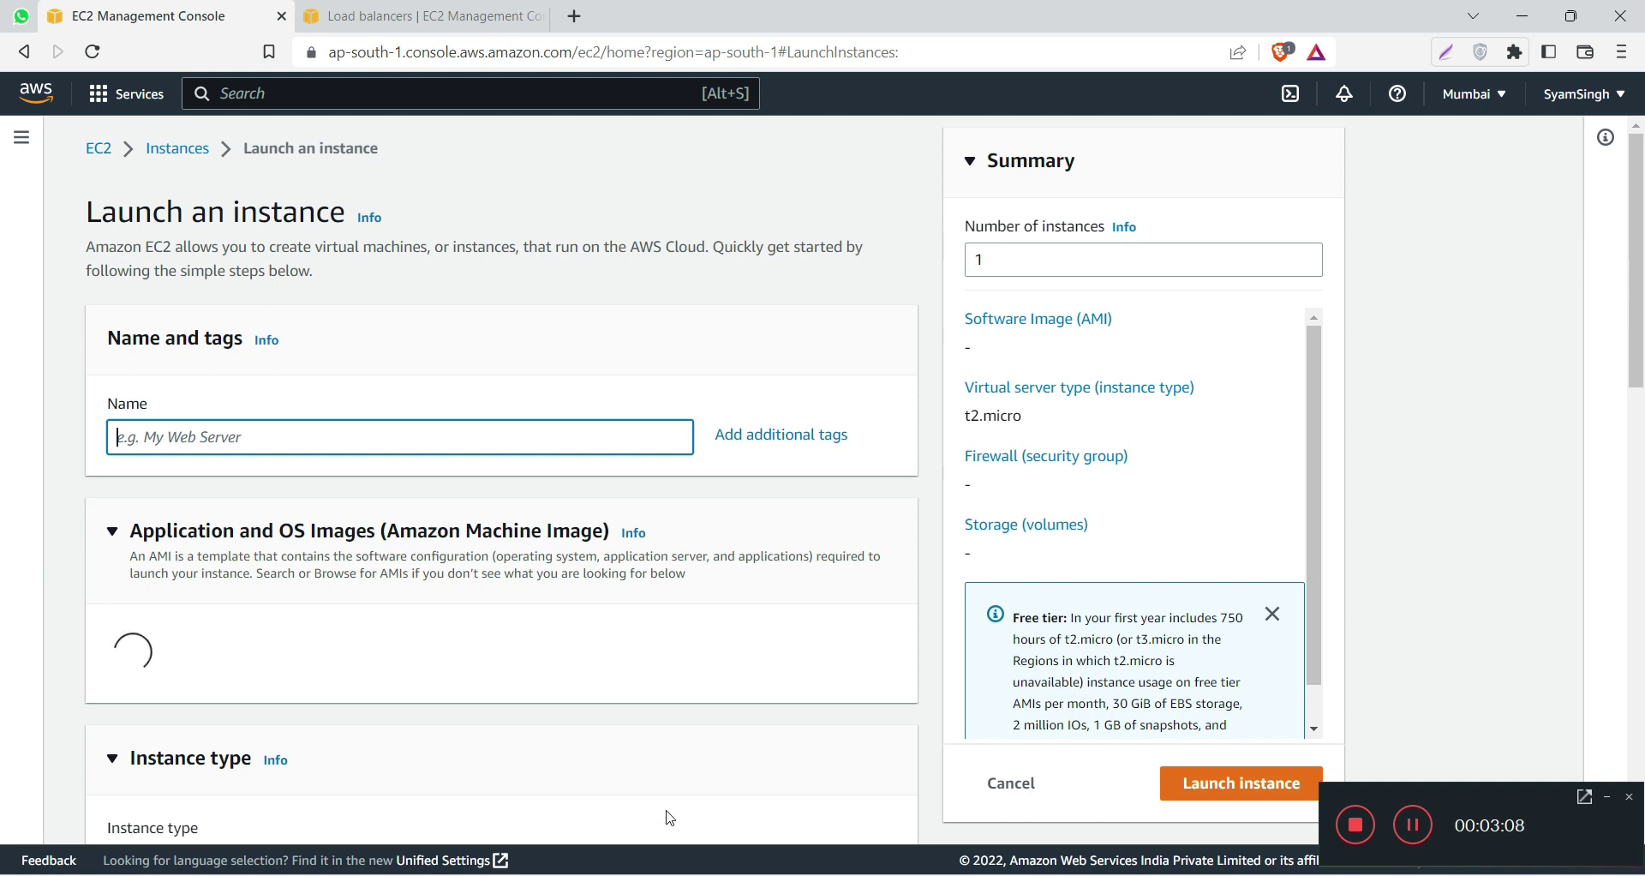
Step: In the Notepad task file, append /var/www/html/index.html to the echo lines of both server scripts and save the file
key("alt+Tab")
double_click(260, 613)
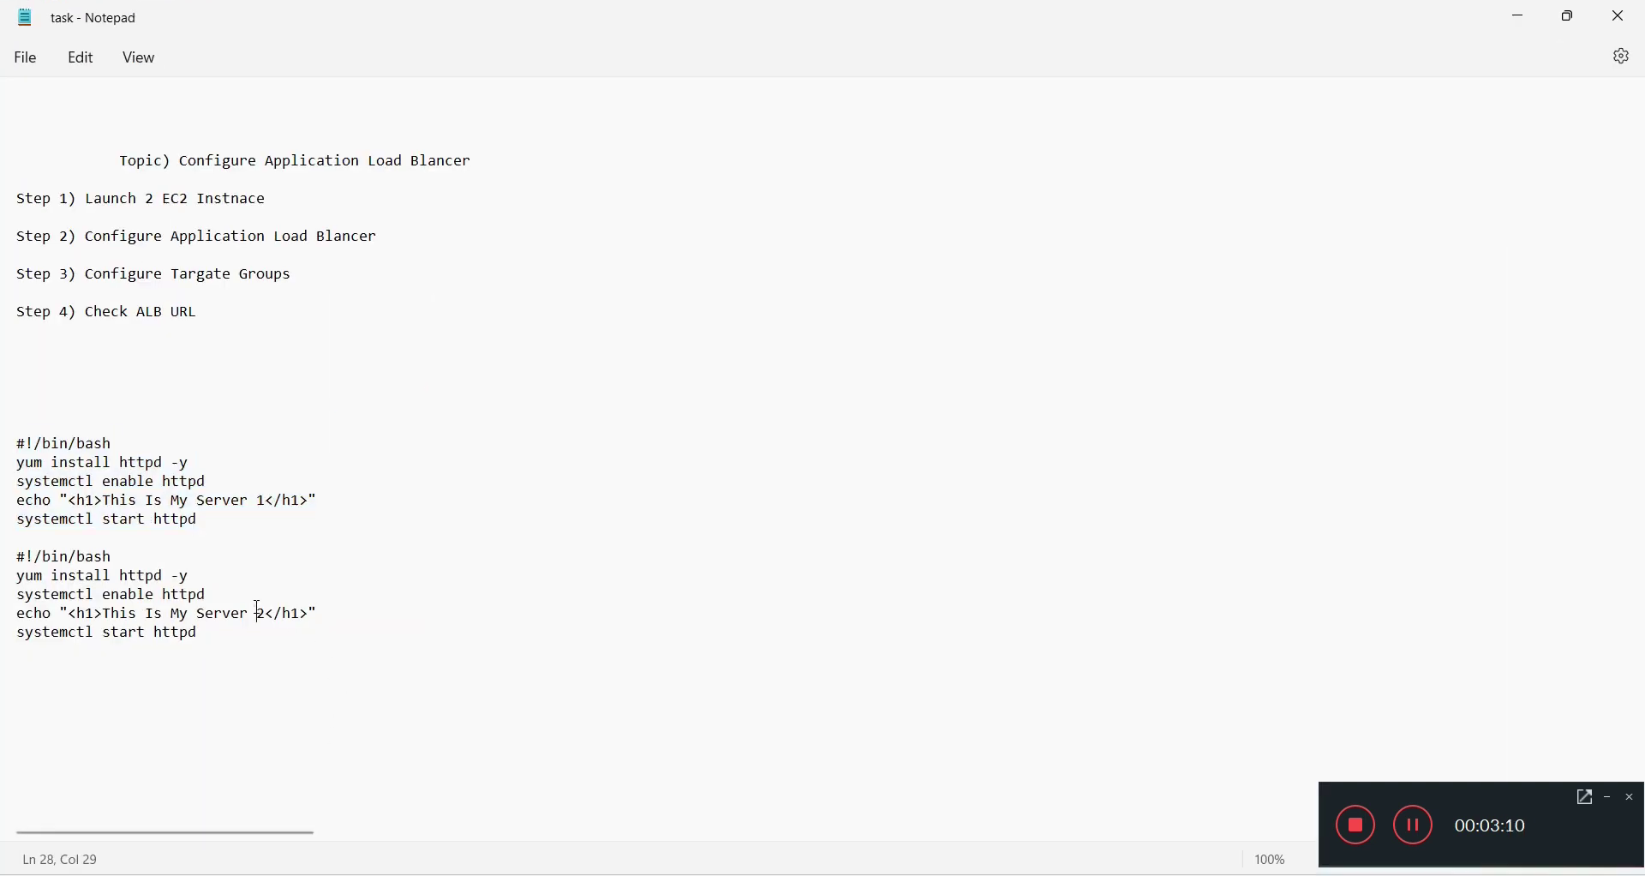
left_click(354, 610)
type("/var/www/html/index.html")
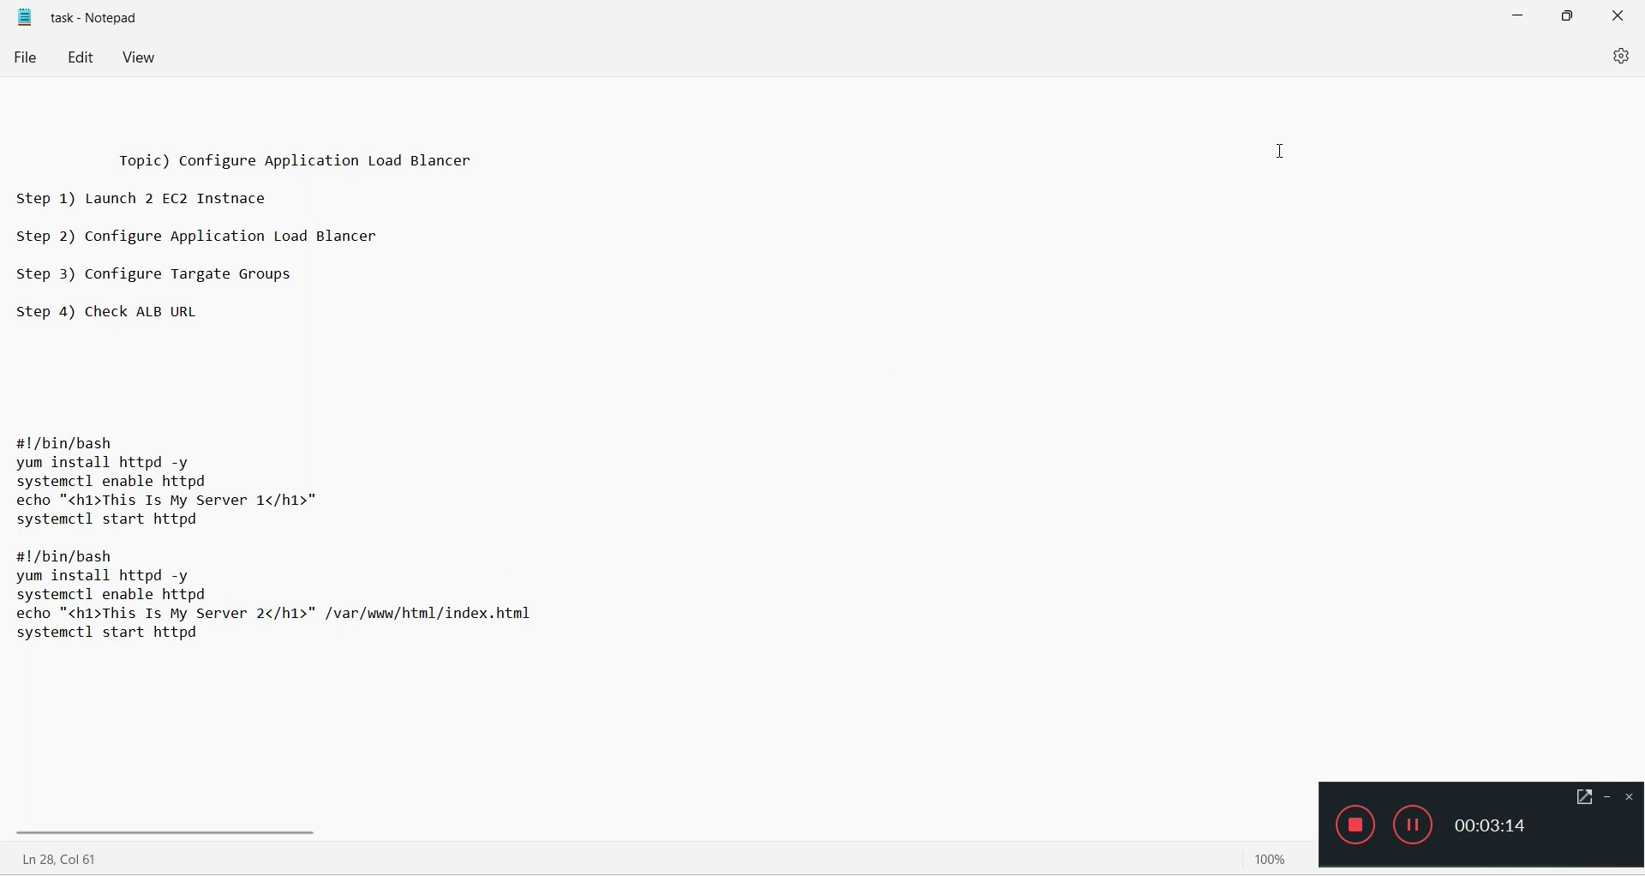
left_click(409, 480)
left_click(382, 499)
key("ctrl+v")
key("ctrl+s")
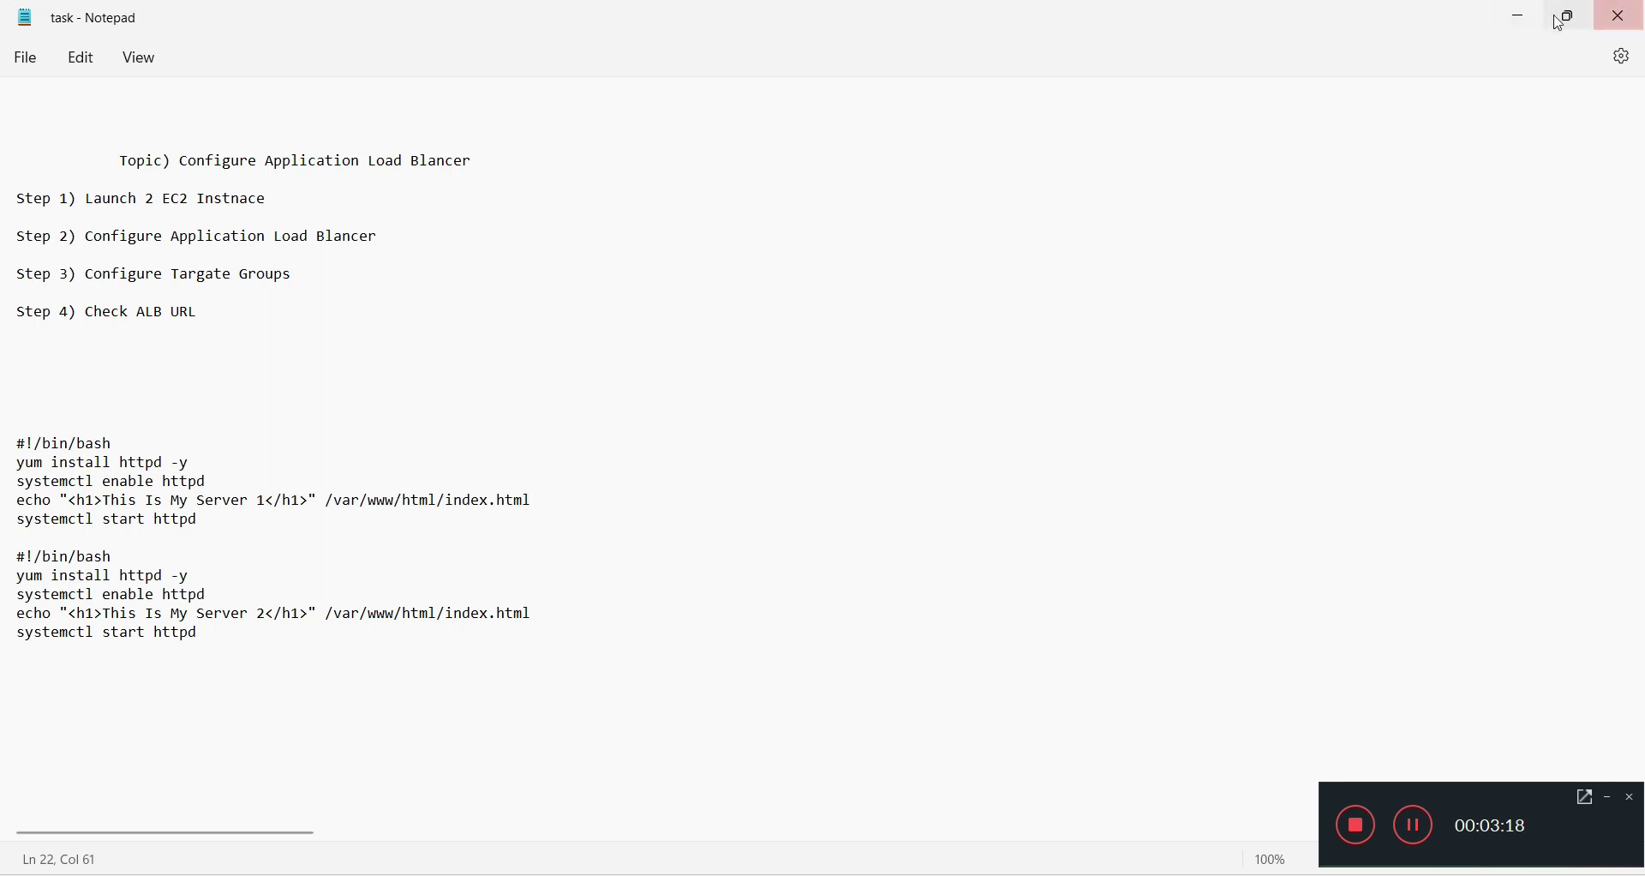
left_click(1519, 16)
Step: Name the new instance My-Instance-2 and choose to proceed without a key pair
type("My-Instance")
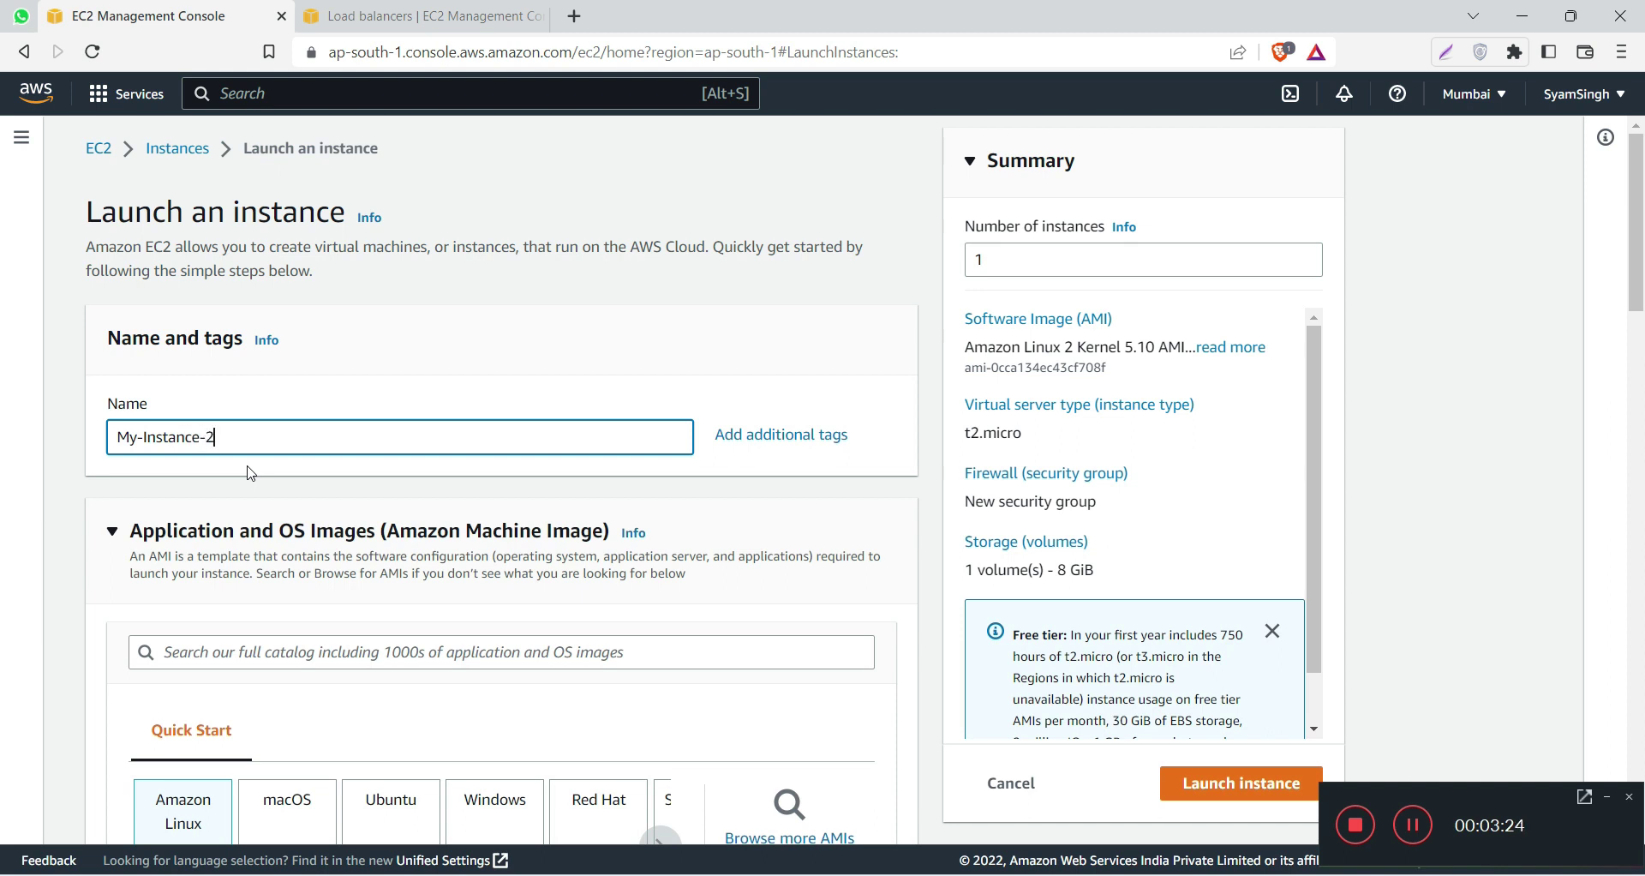
scroll(250, 473, "down", 6)
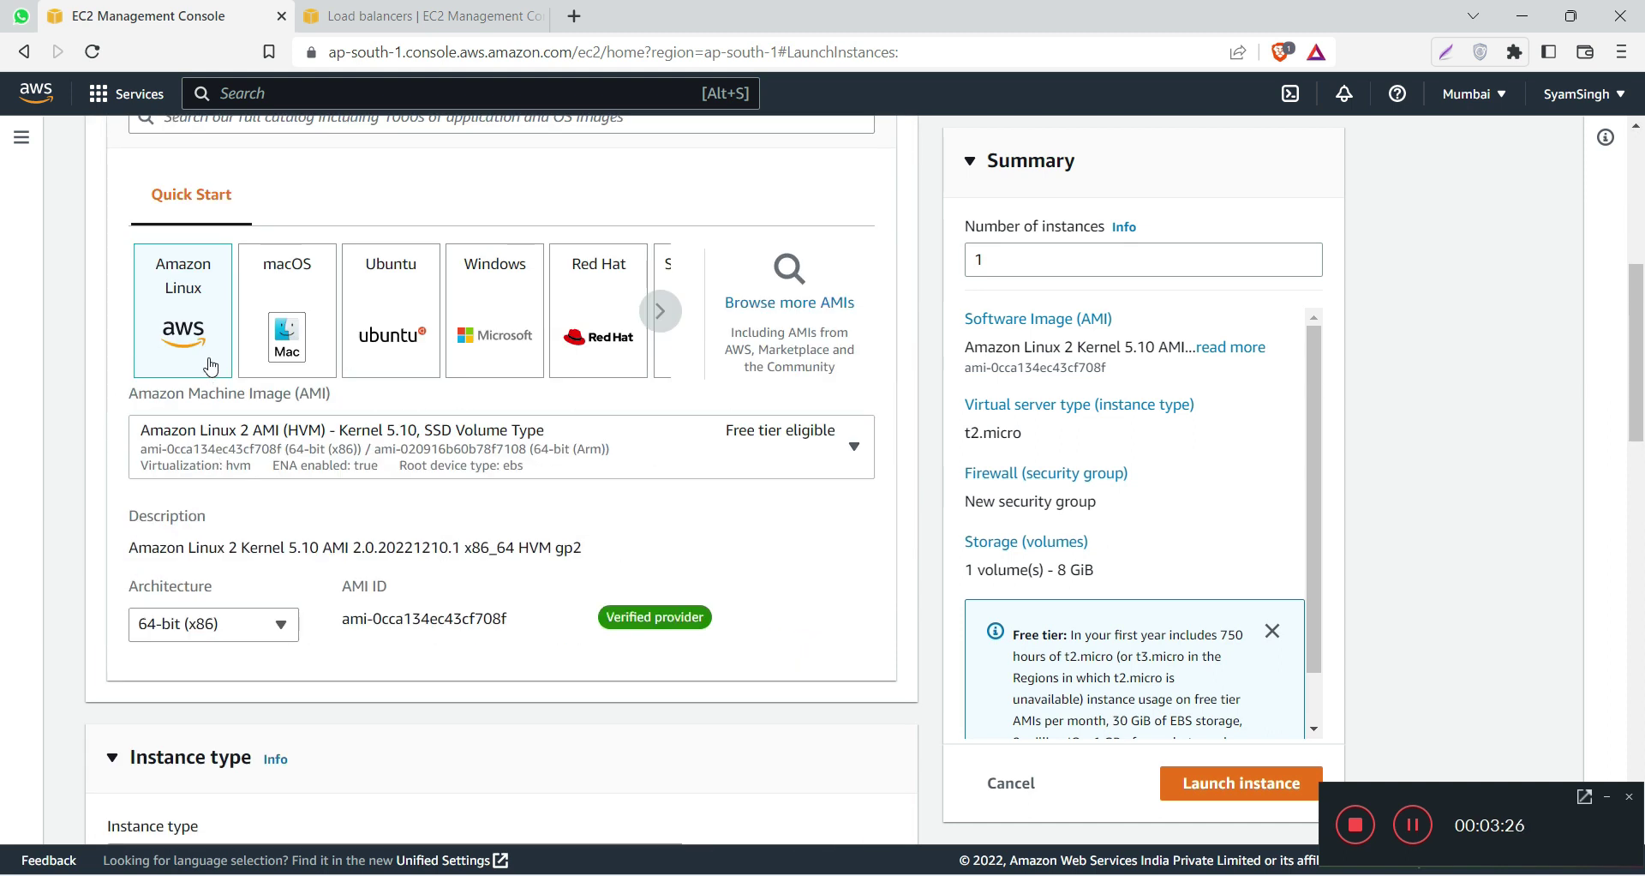
scroll(220, 510, "down", 1)
scroll(220, 510, "down", 4)
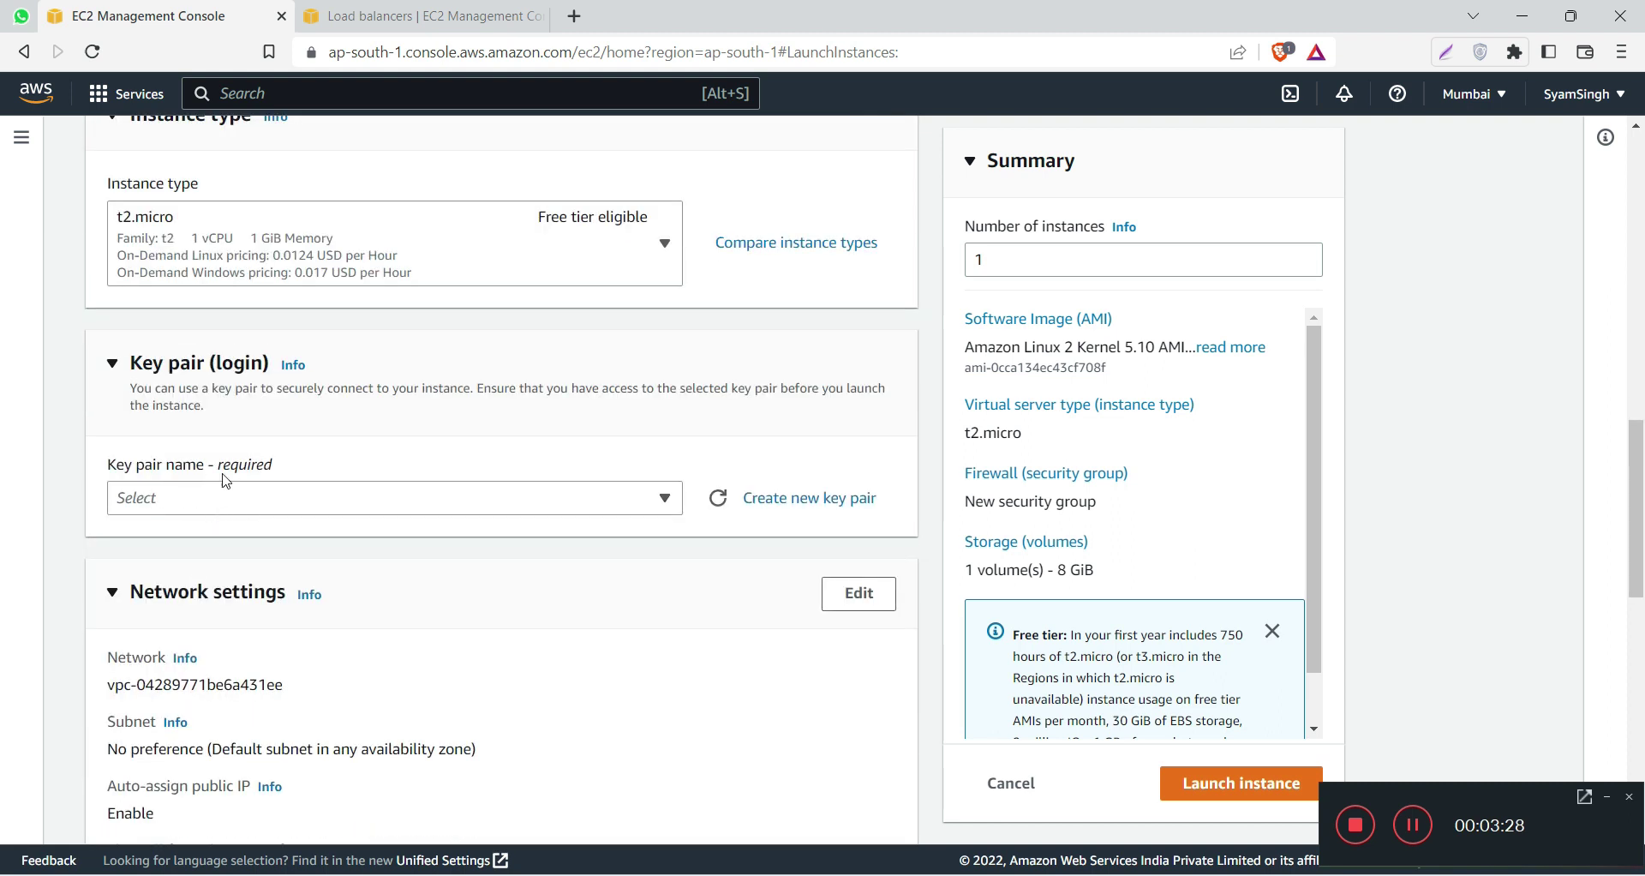
left_click(226, 506)
left_click(227, 567)
Step: Allow HTTP traffic from the internet in the instance's new security group
scroll(271, 580, "down", 5)
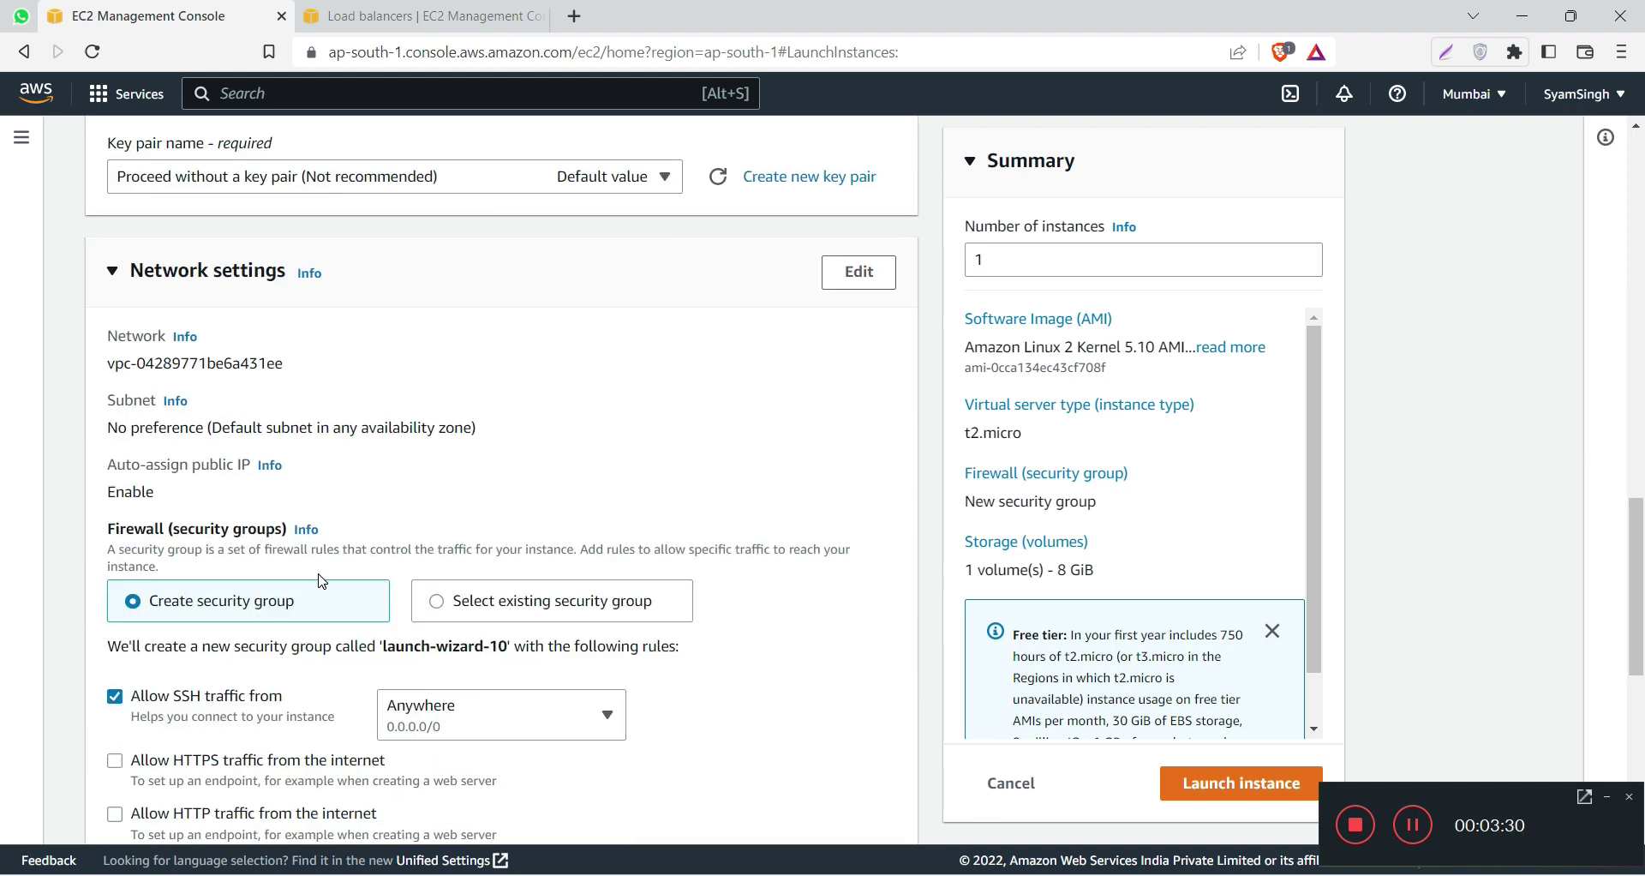
scroll(271, 580, "down", 3)
left_click(210, 501)
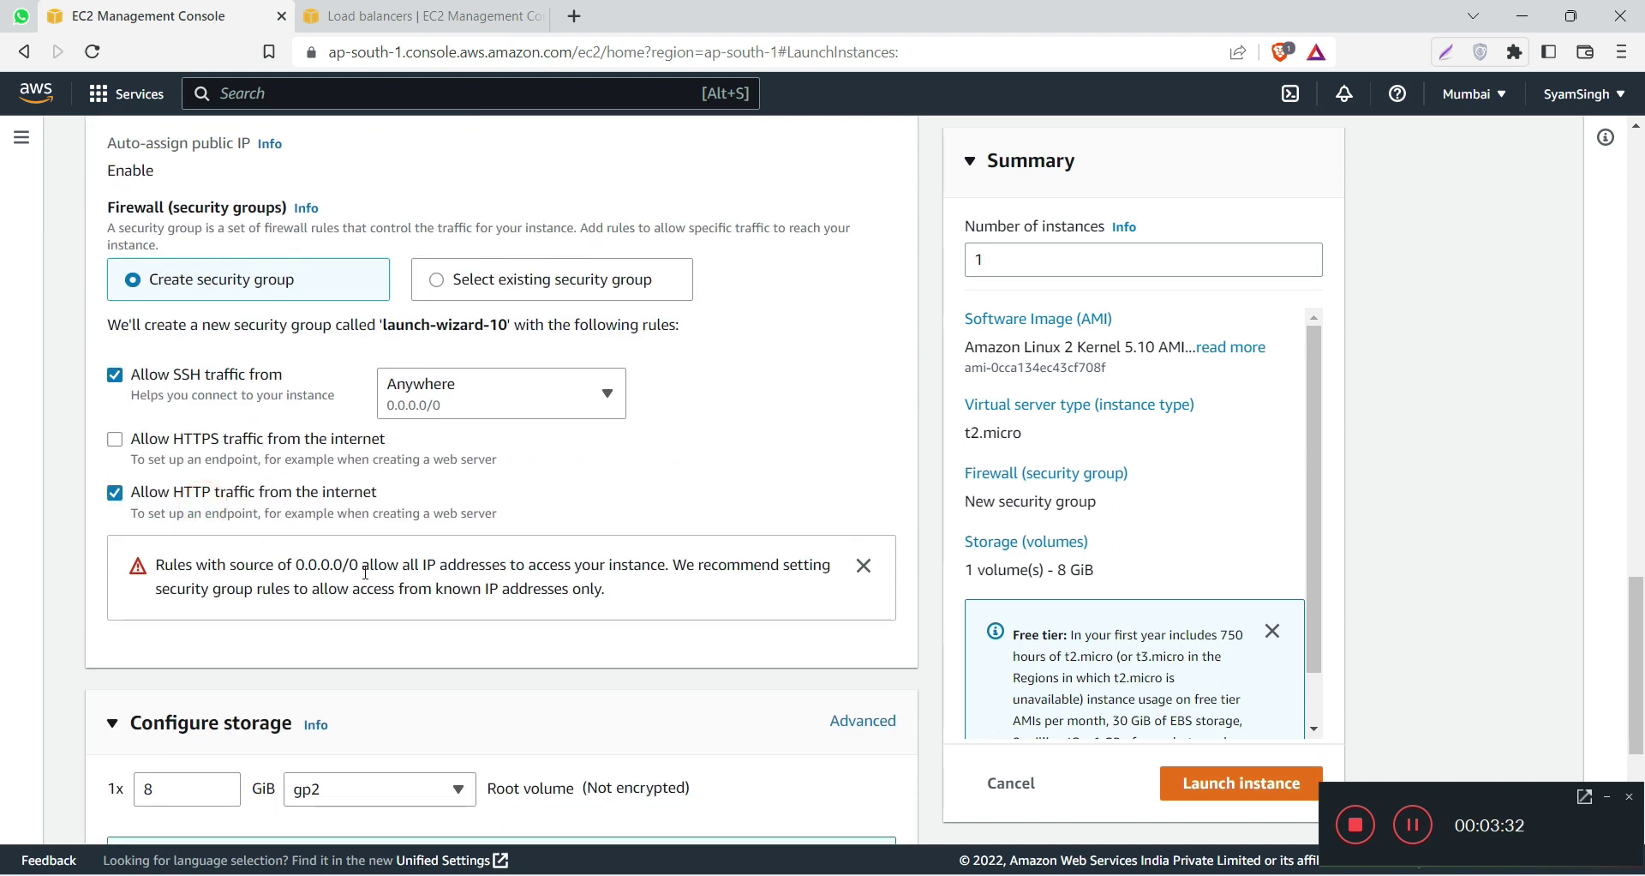
Step: Expand the advanced details and fill the user data with the "This Is My Server 2" bash script copied from the Notepad task file
scroll(360, 572, "down", 3)
scroll(360, 571, "down", 1)
left_click(167, 771)
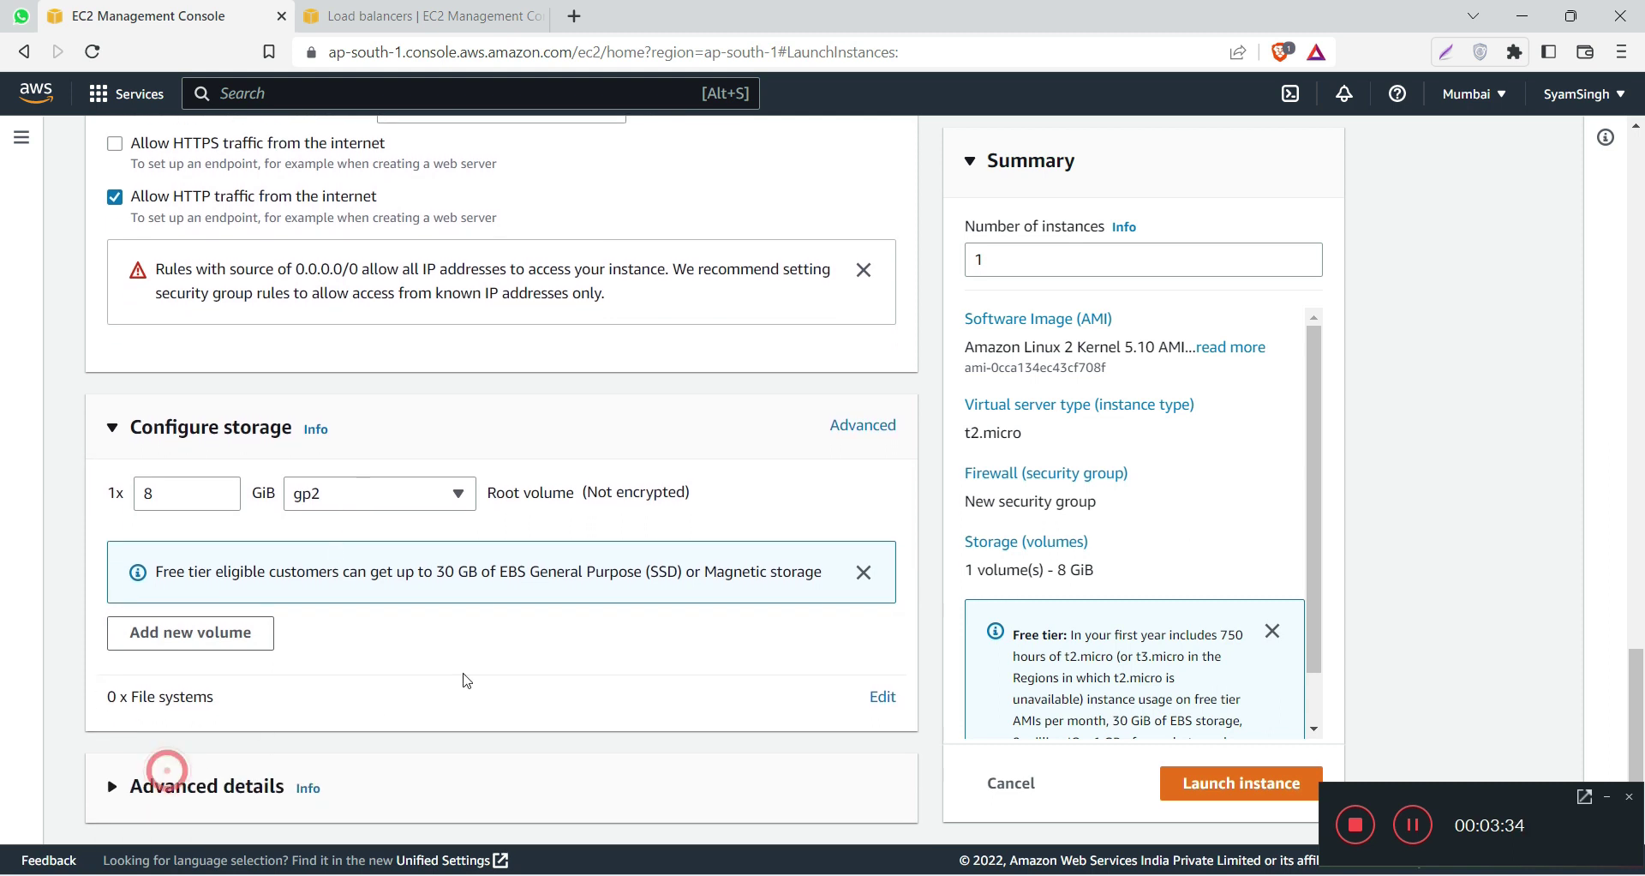
scroll(428, 660, "down", 3)
scroll(428, 660, "down", 20)
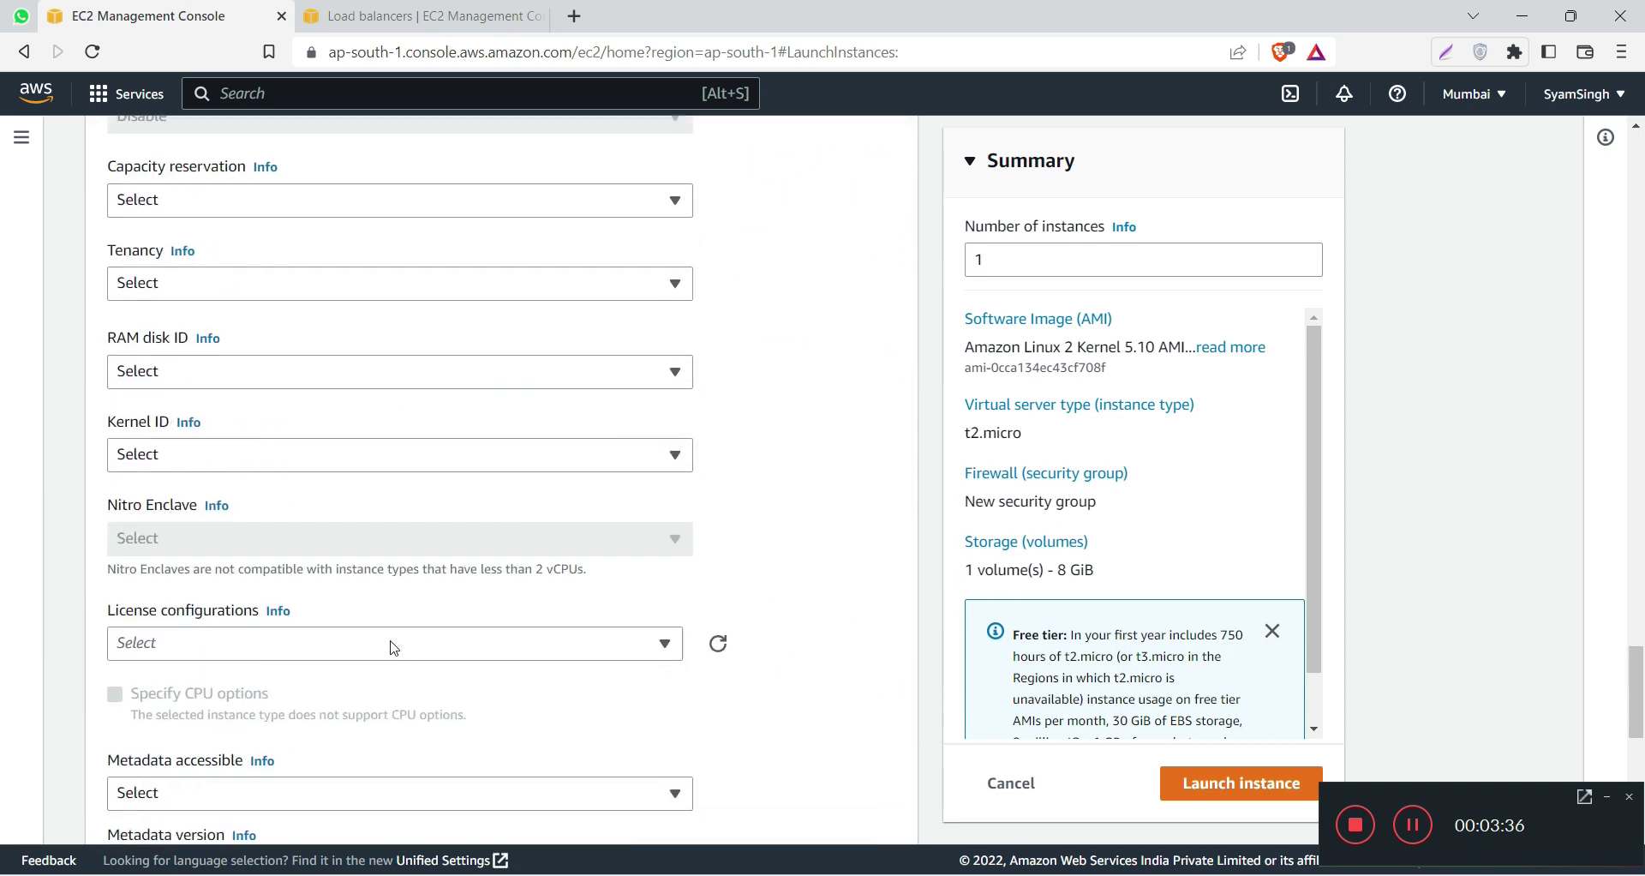
scroll(353, 648, "down", 3)
left_click(303, 537)
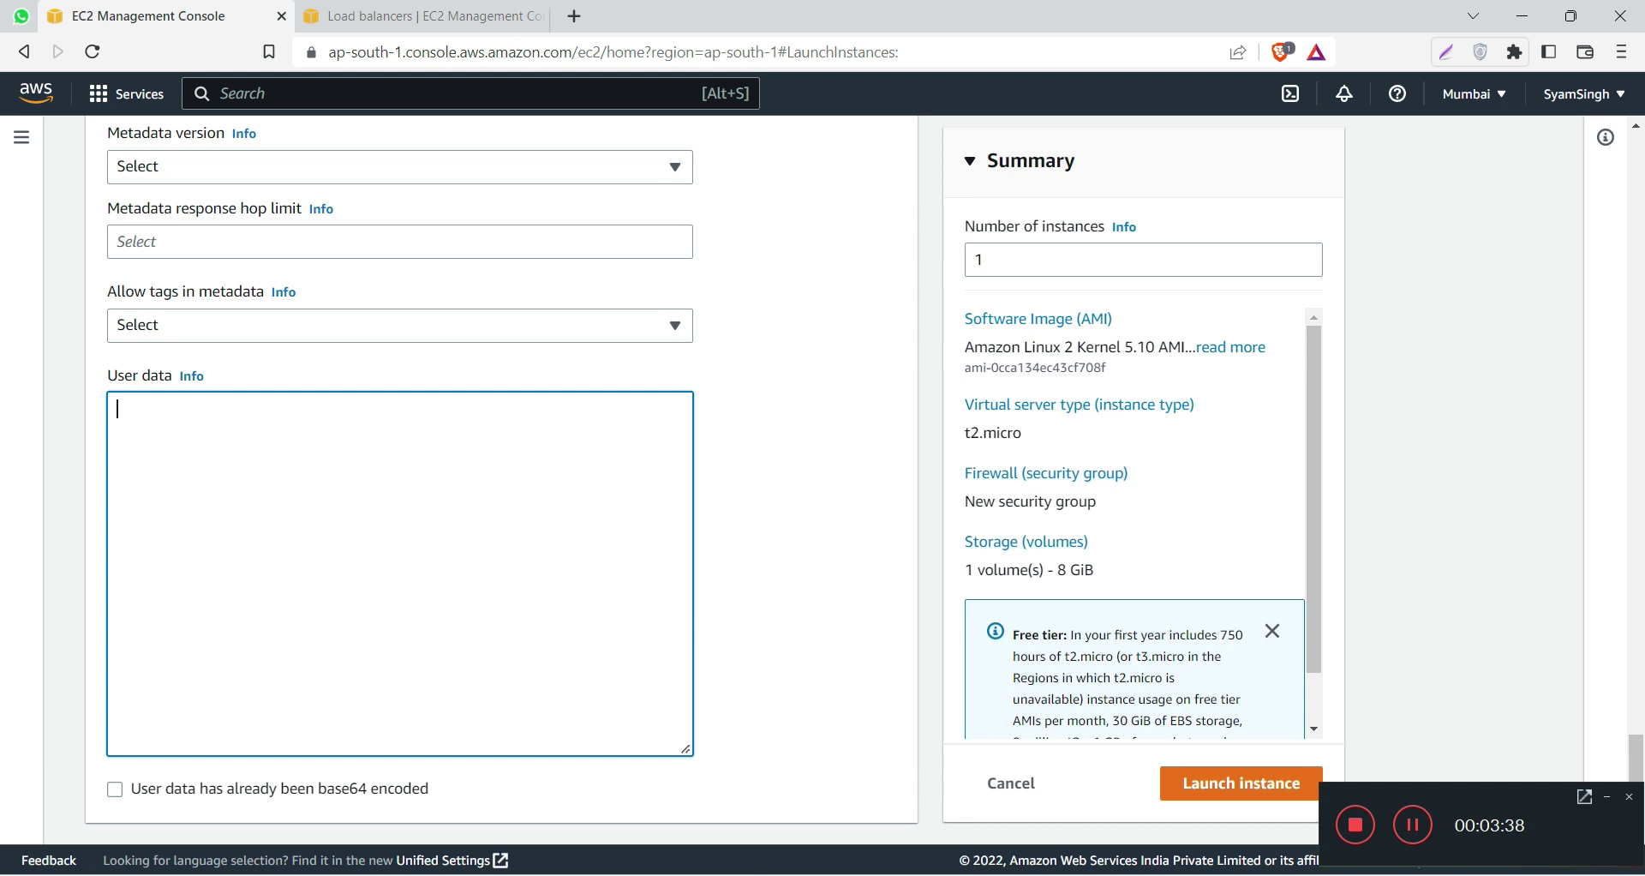
key("alt+Tab")
left_click_drag(220, 636, 9, 561)
key("ctrl+c")
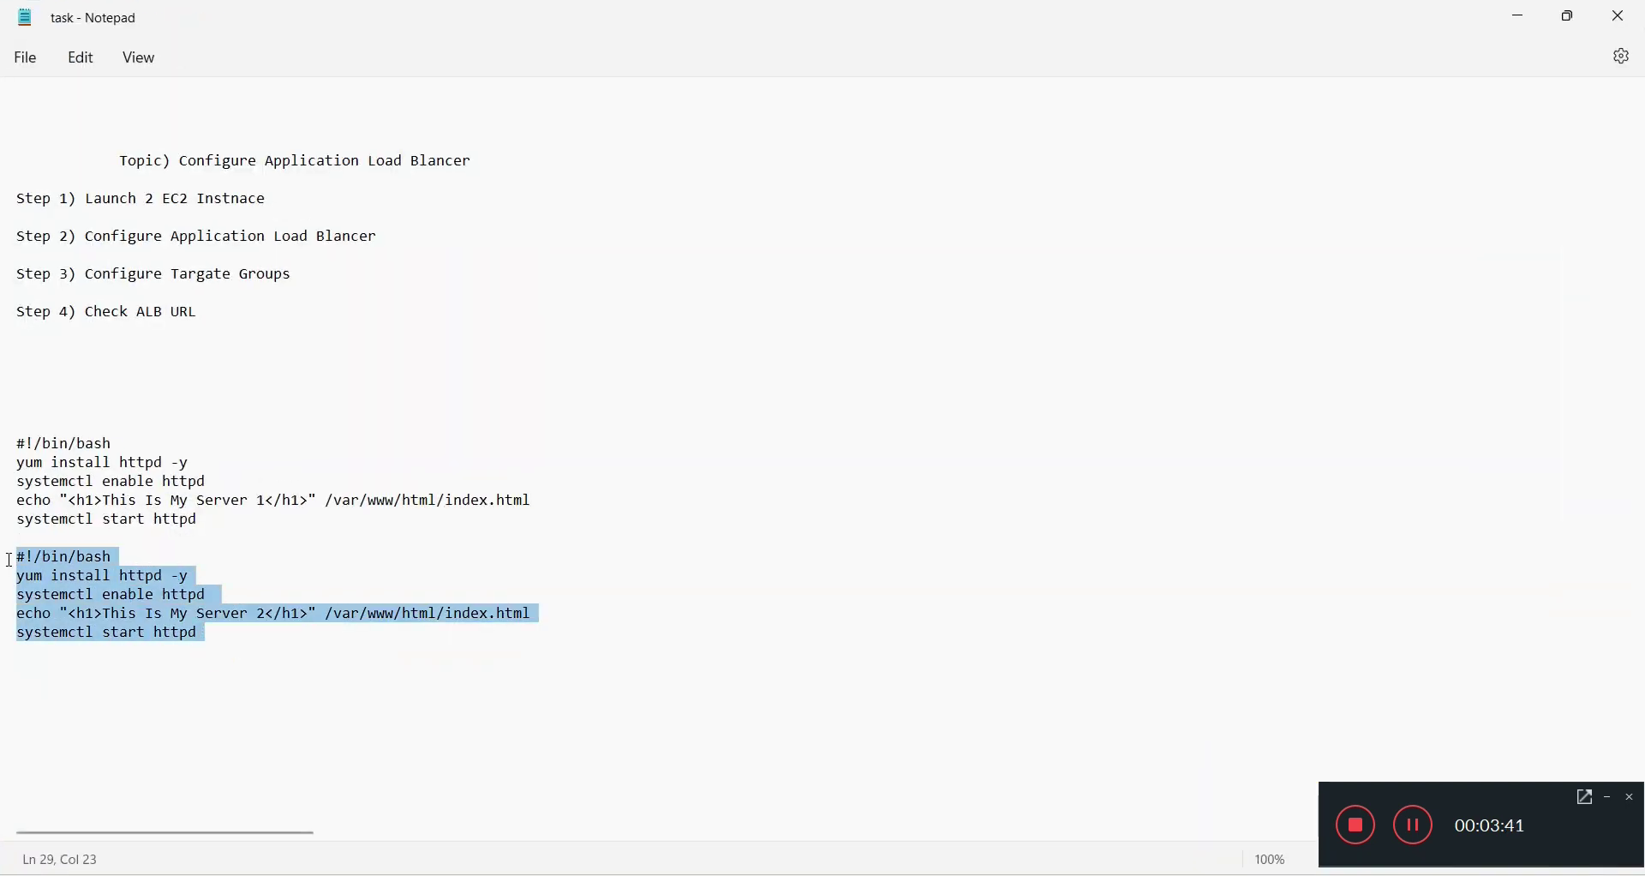
left_click(1521, 15)
key("ctrl+v")
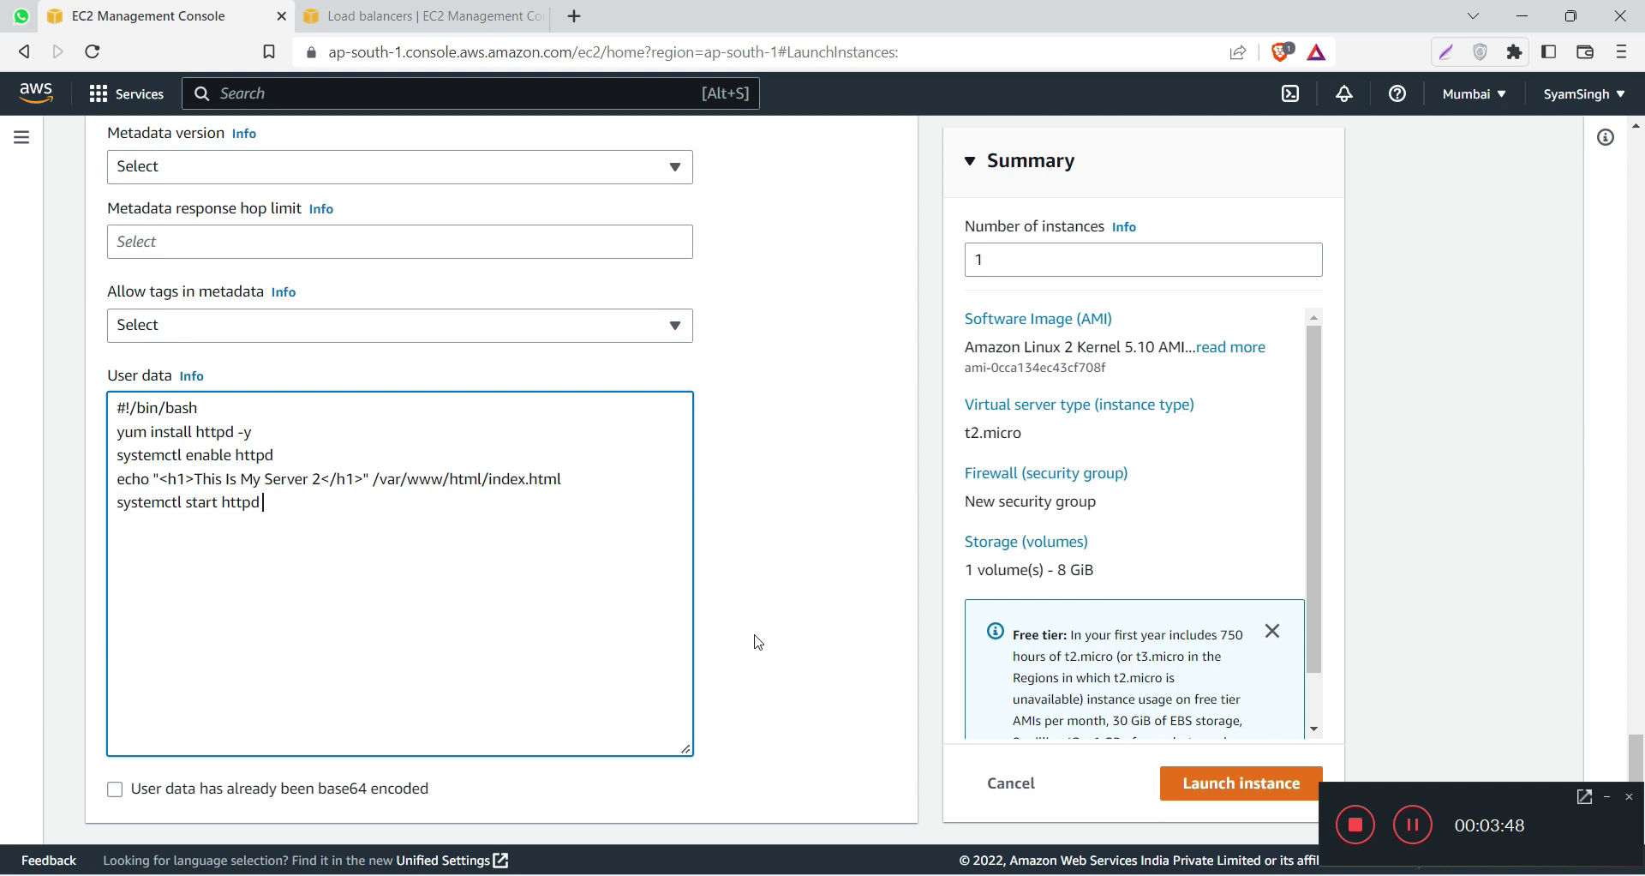
Step: Launch the second instance and return to the instances list
left_click(1204, 787)
left_click(121, 432)
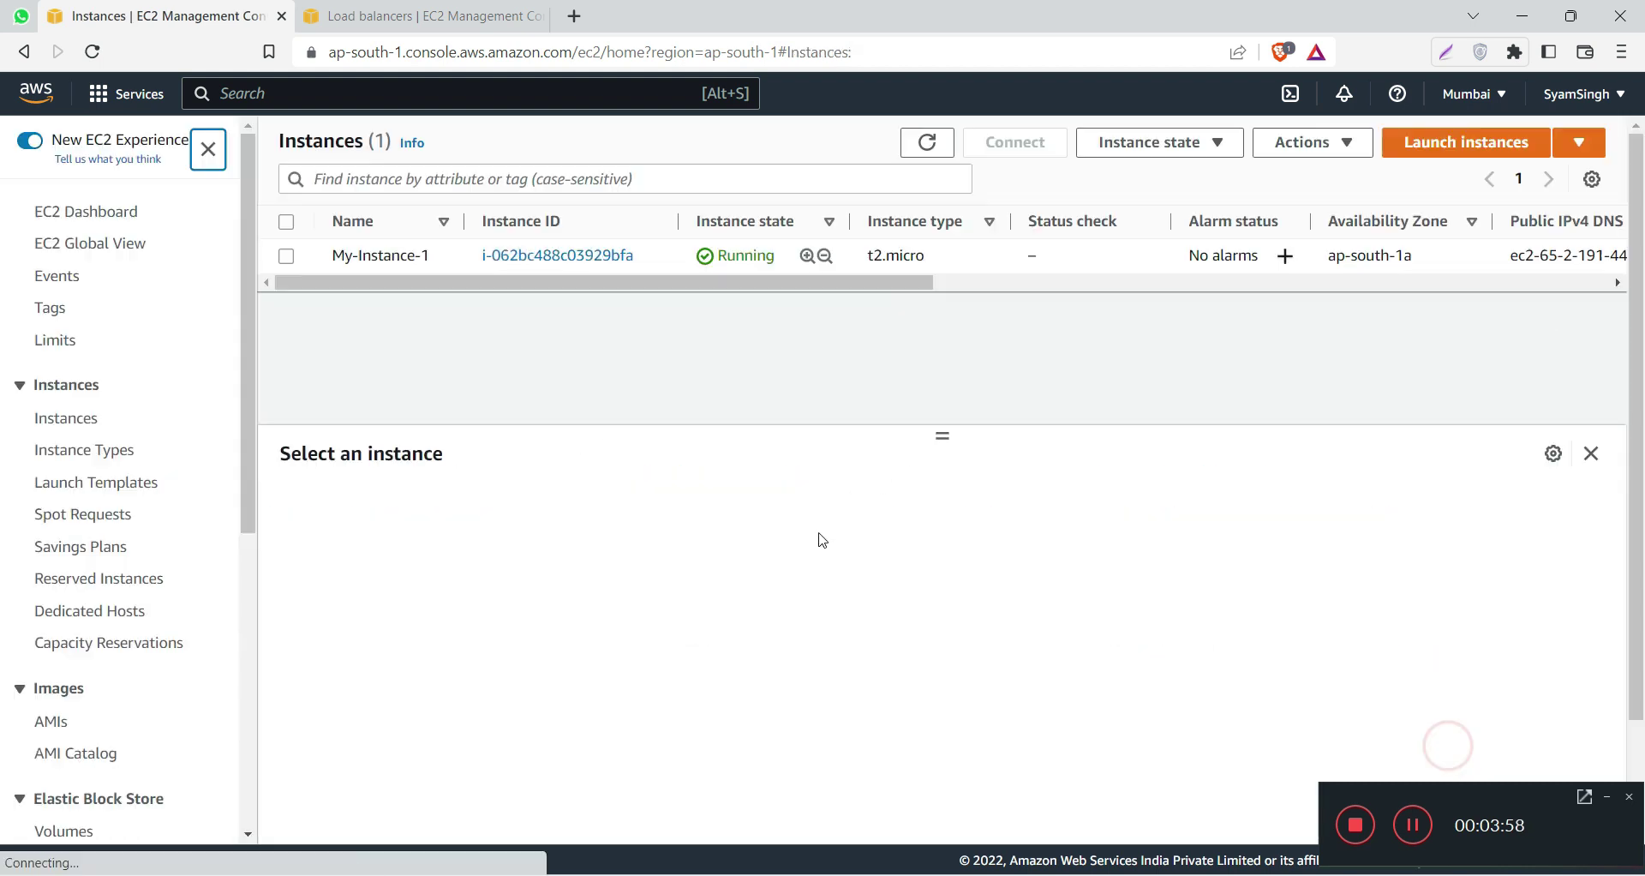
left_click(1444, 746)
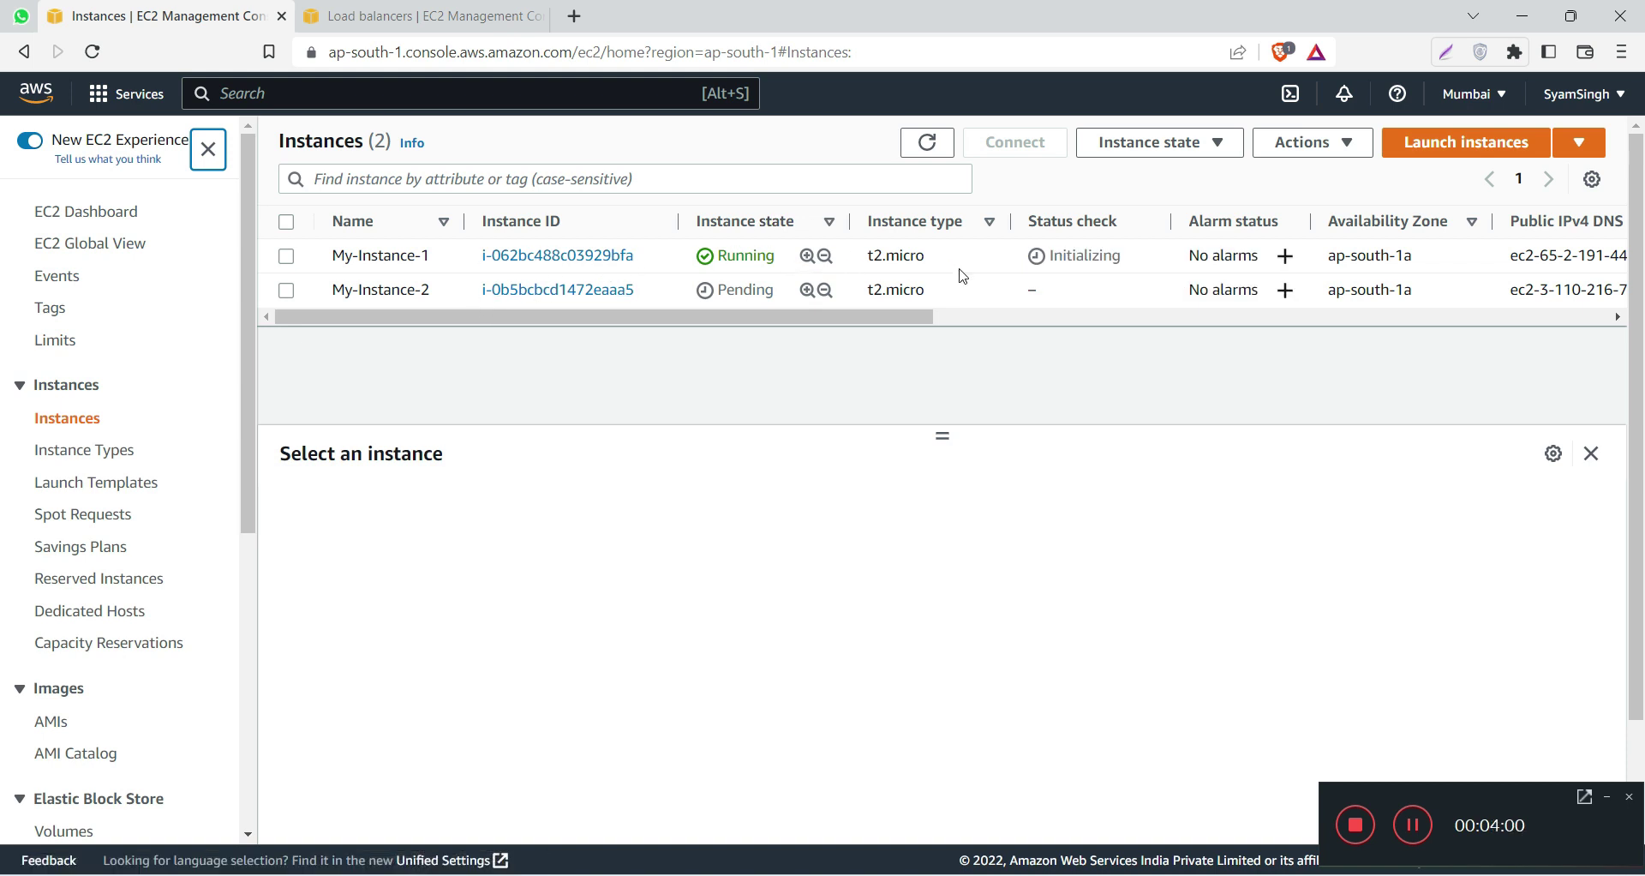
Step: Review the step list in the Notepad task file, highlighting the line for launching the EC2 instances
key("alt+Tab")
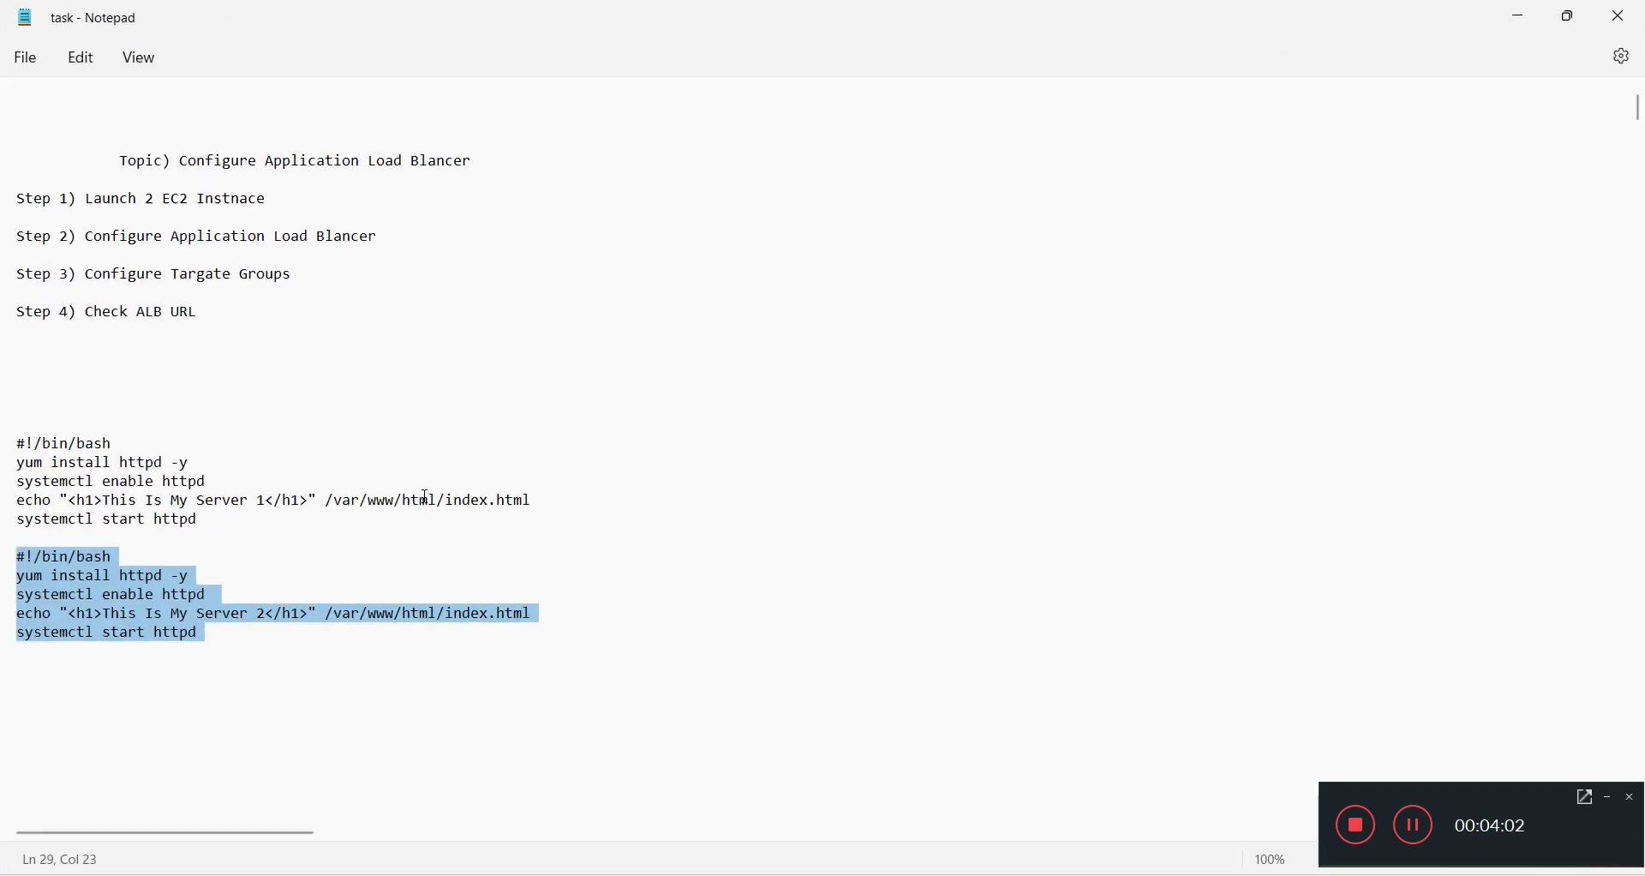
triple_click(94, 198)
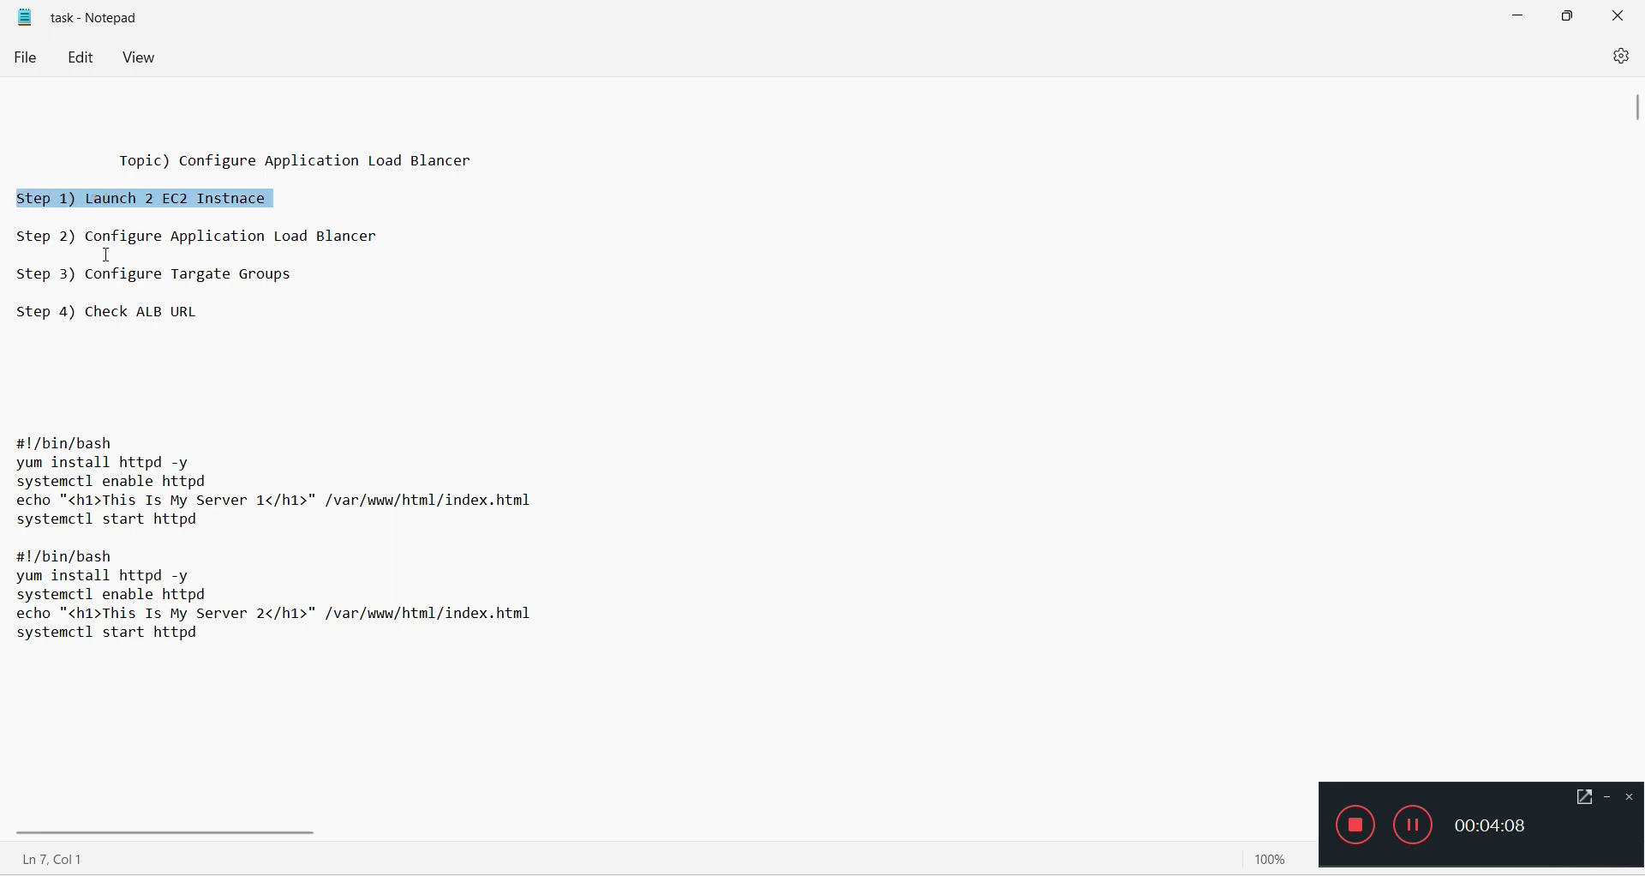
left_click(1520, 16)
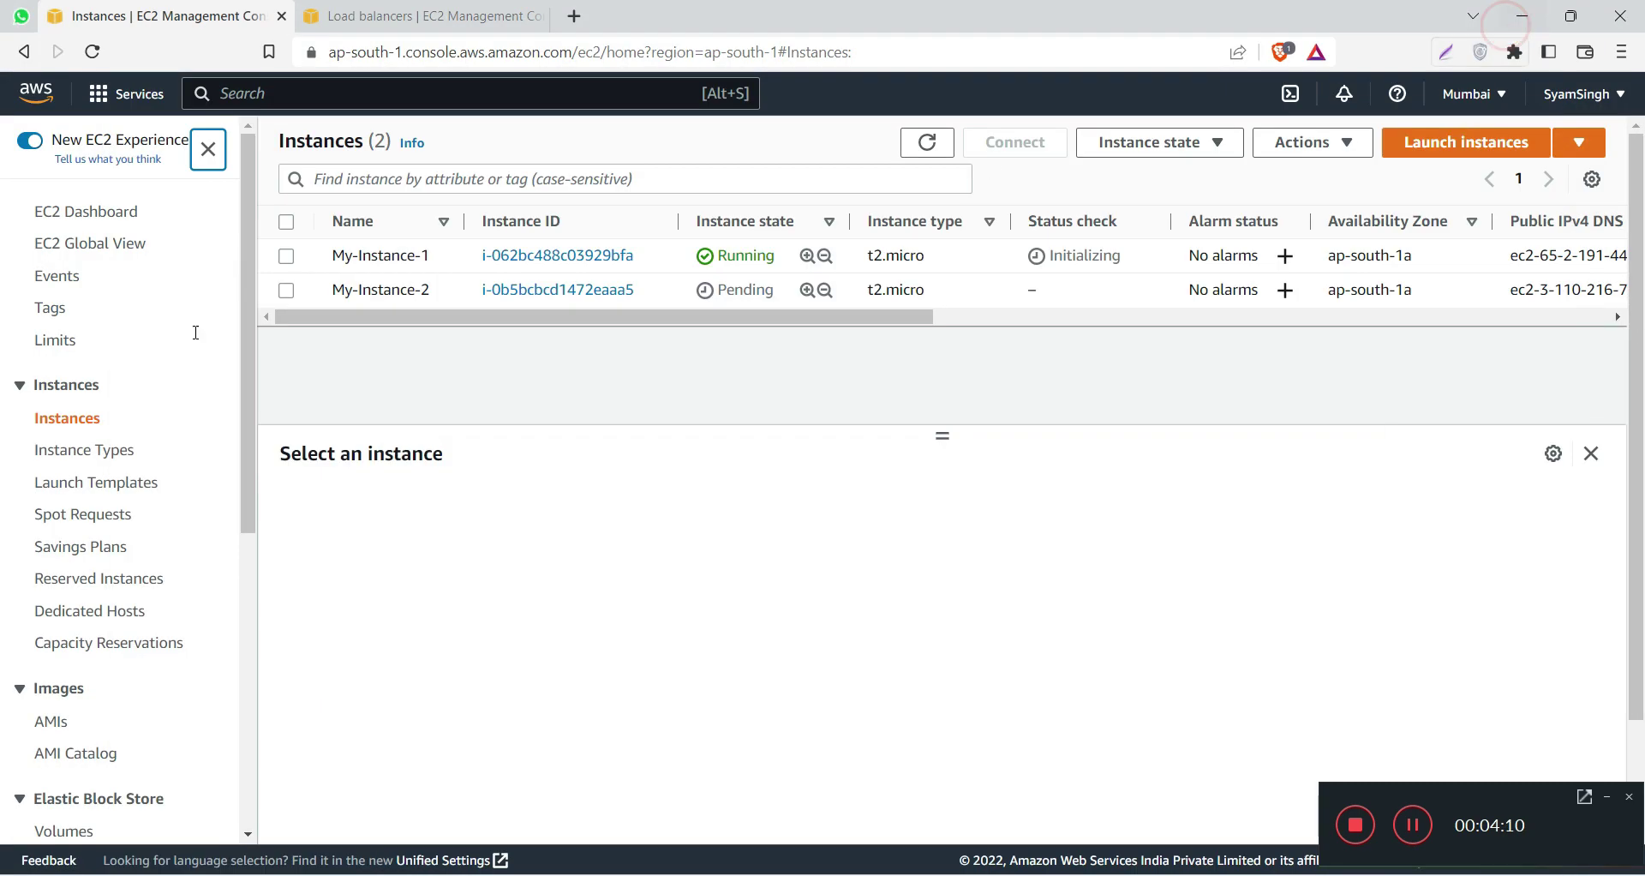
Step: Open the EC2 load balancers page and start creating an Application Load Balancer
scroll(83, 458, "down", 6)
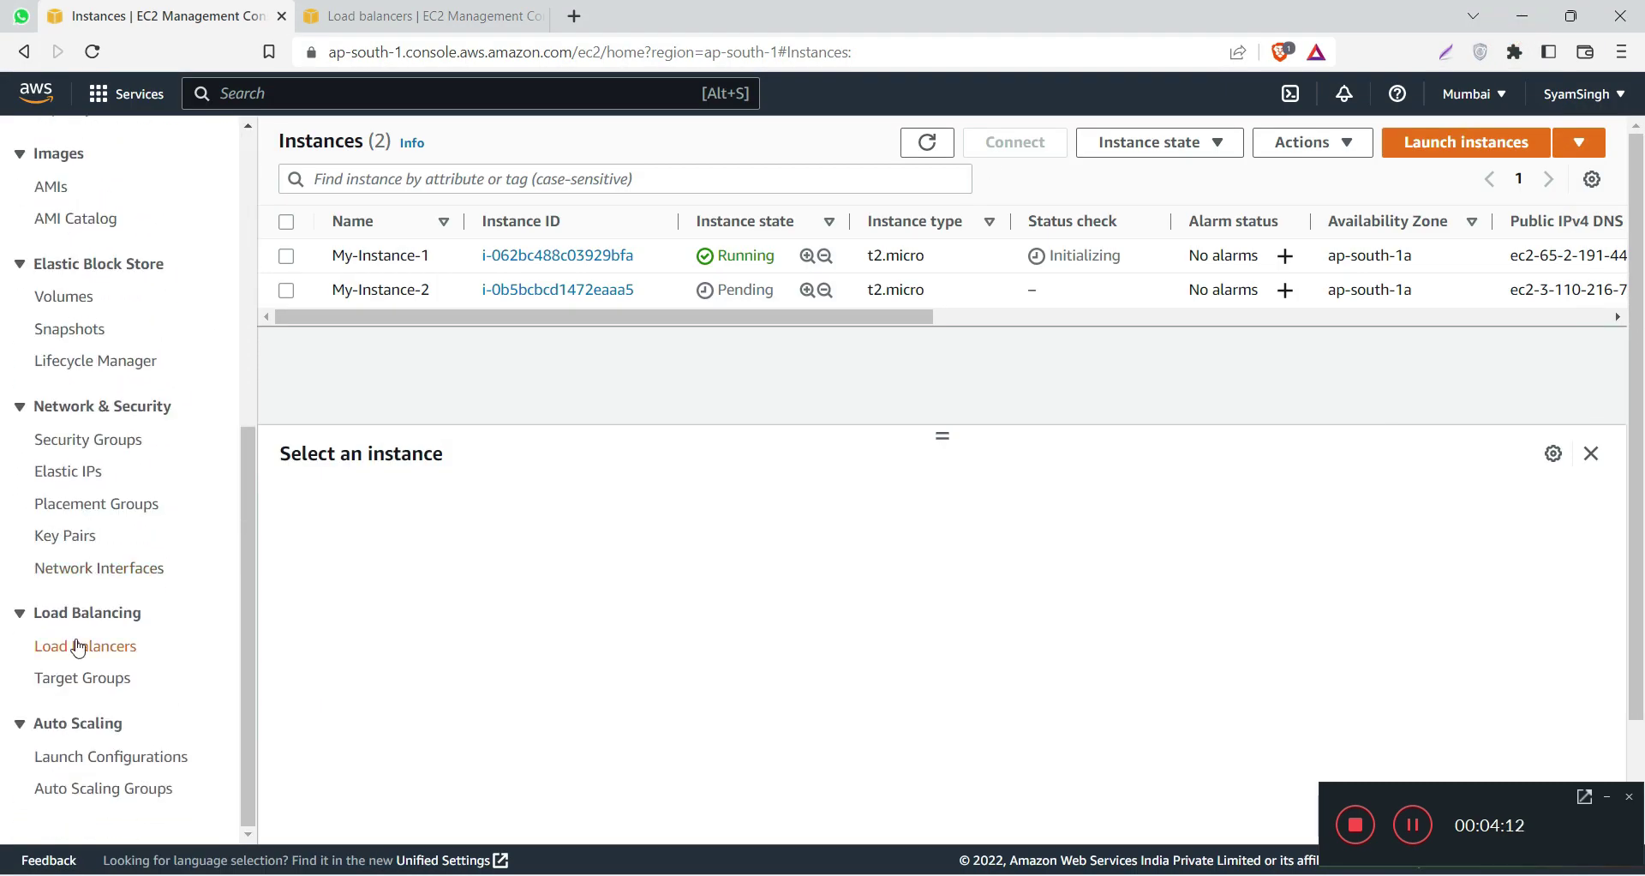
left_click(79, 642)
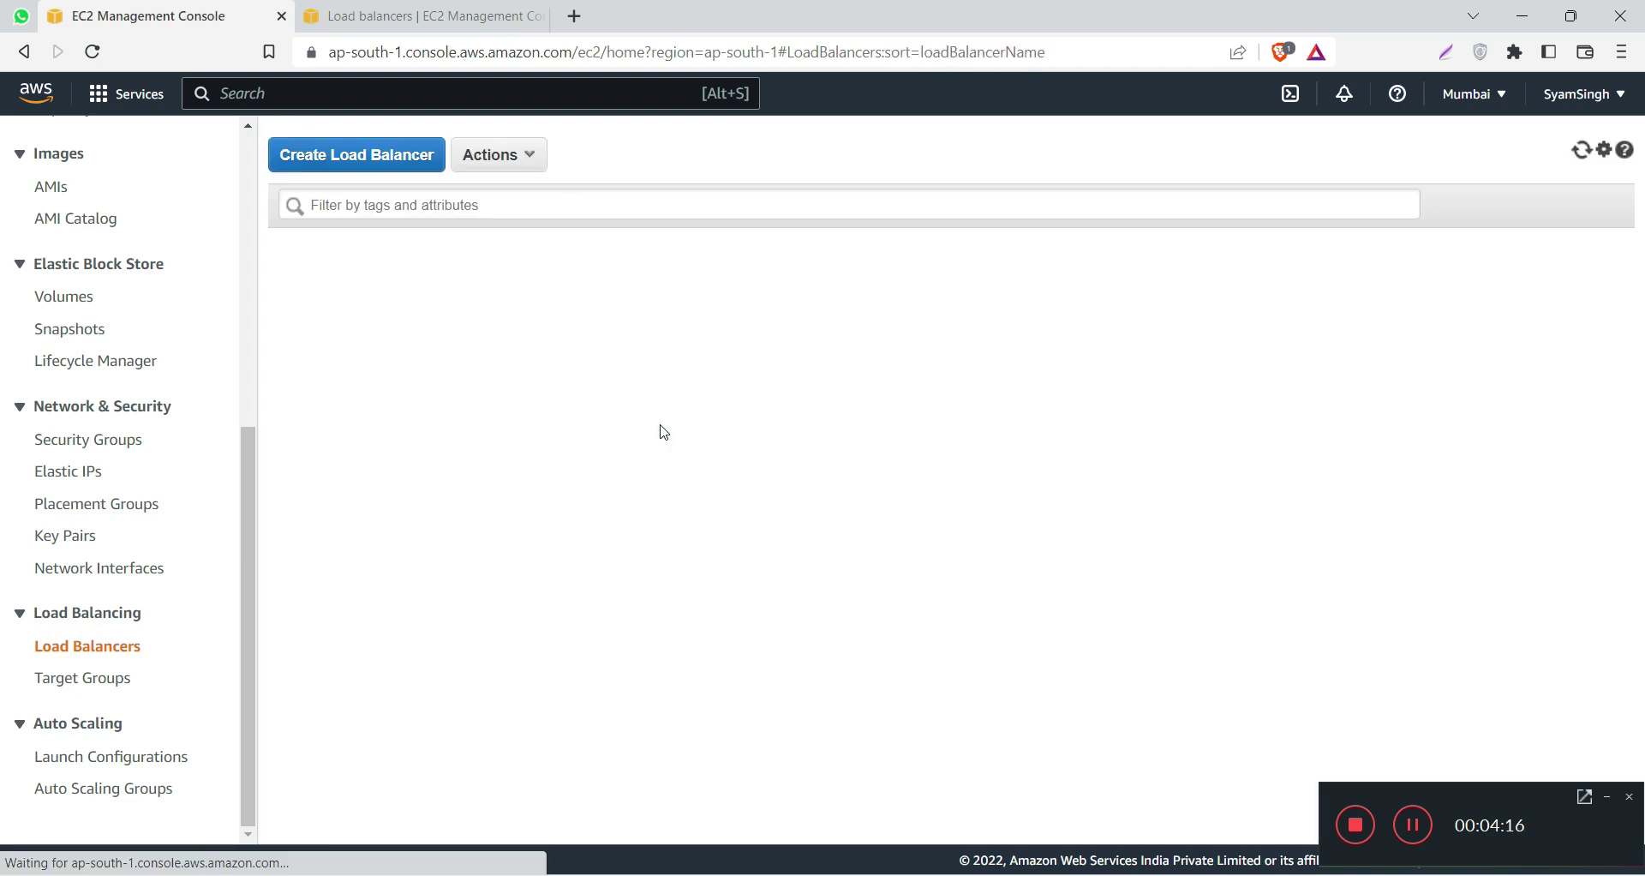
left_click(366, 152)
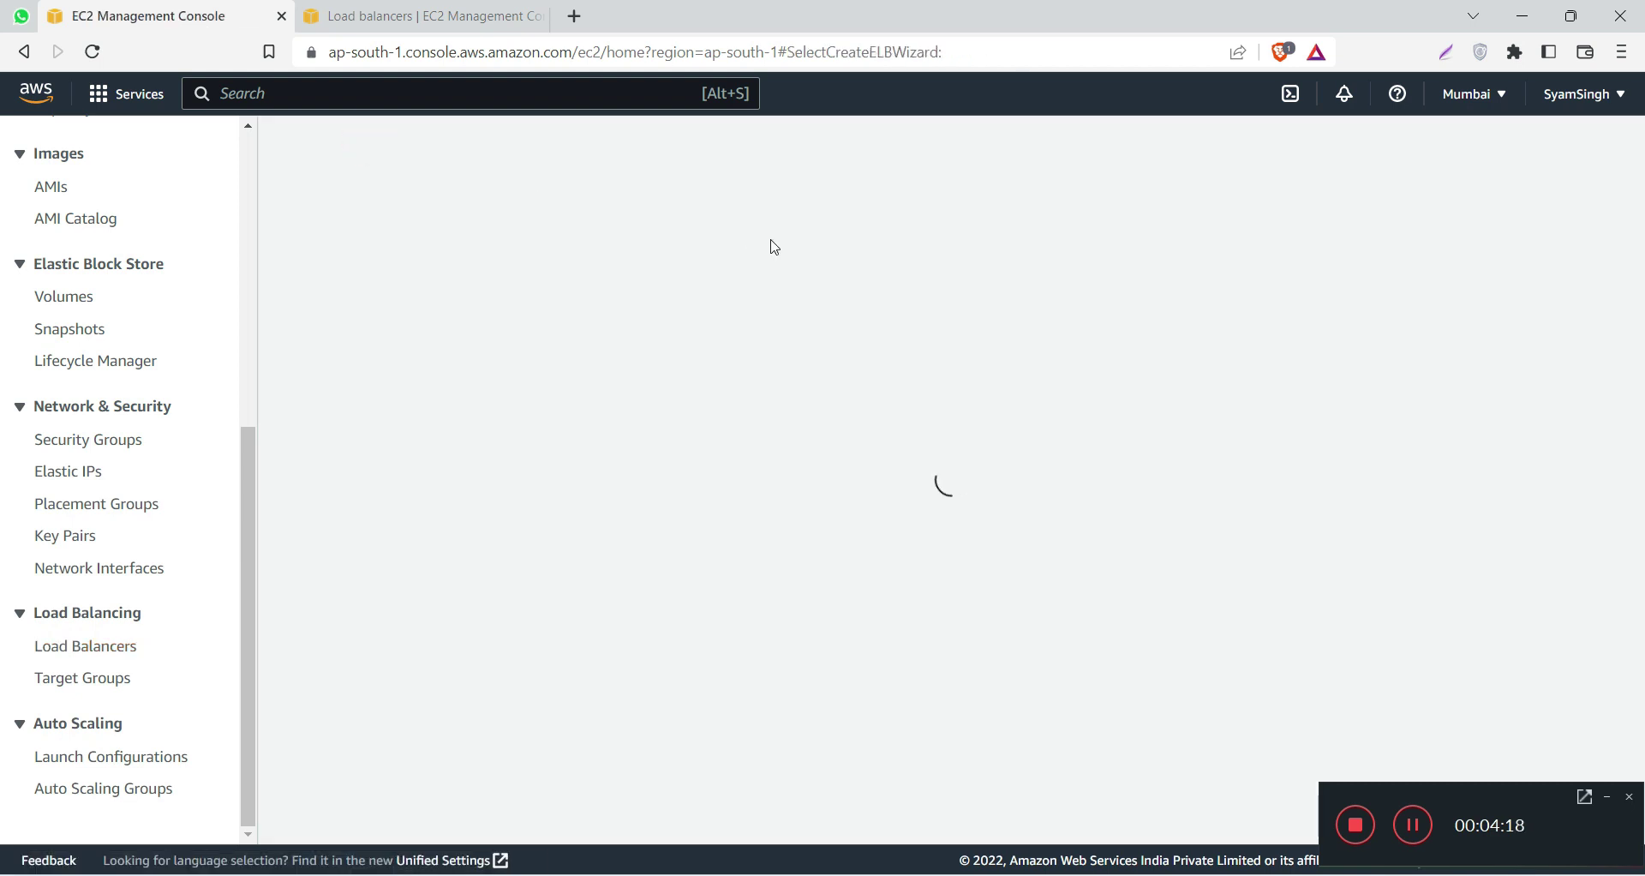
scroll(582, 364, "down", 5)
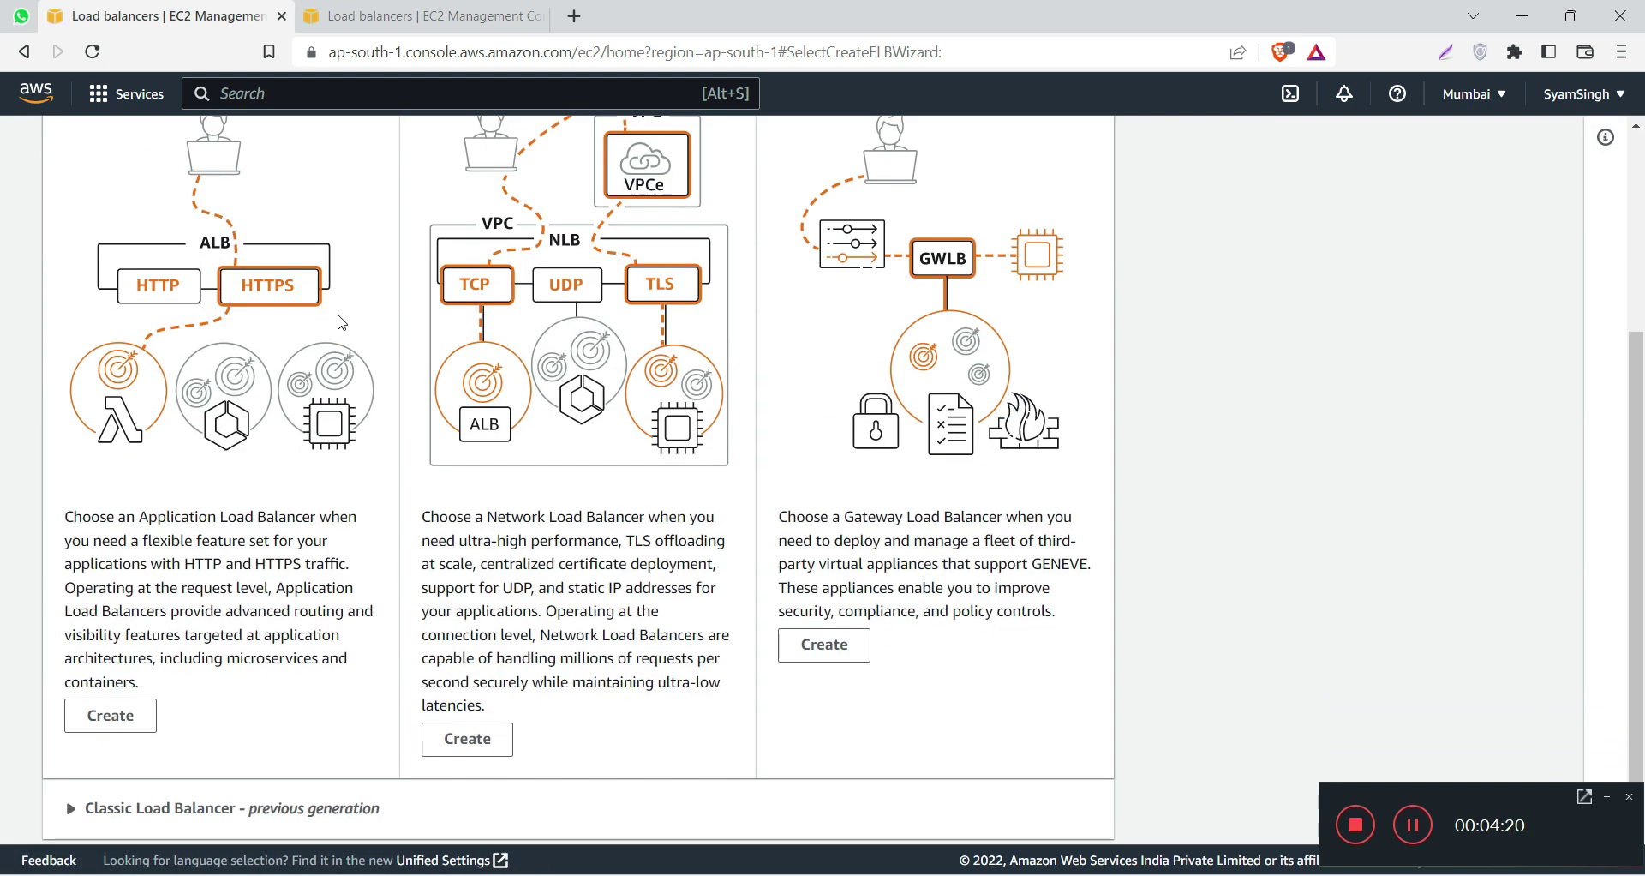
scroll(290, 301, "up", 2)
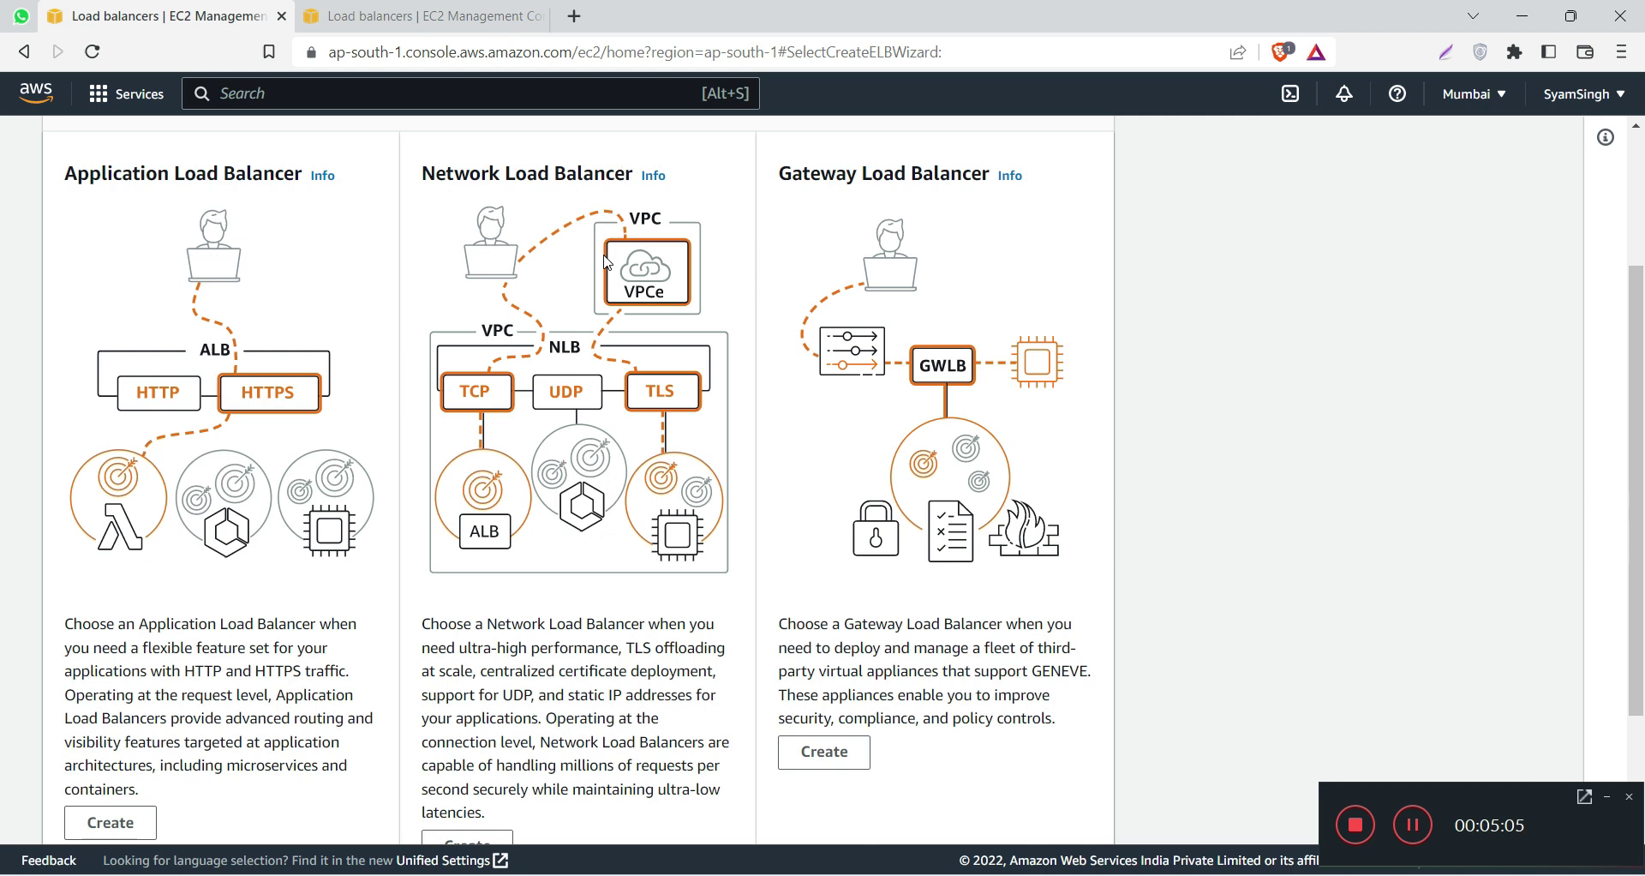
scroll(606, 261, "down", 2)
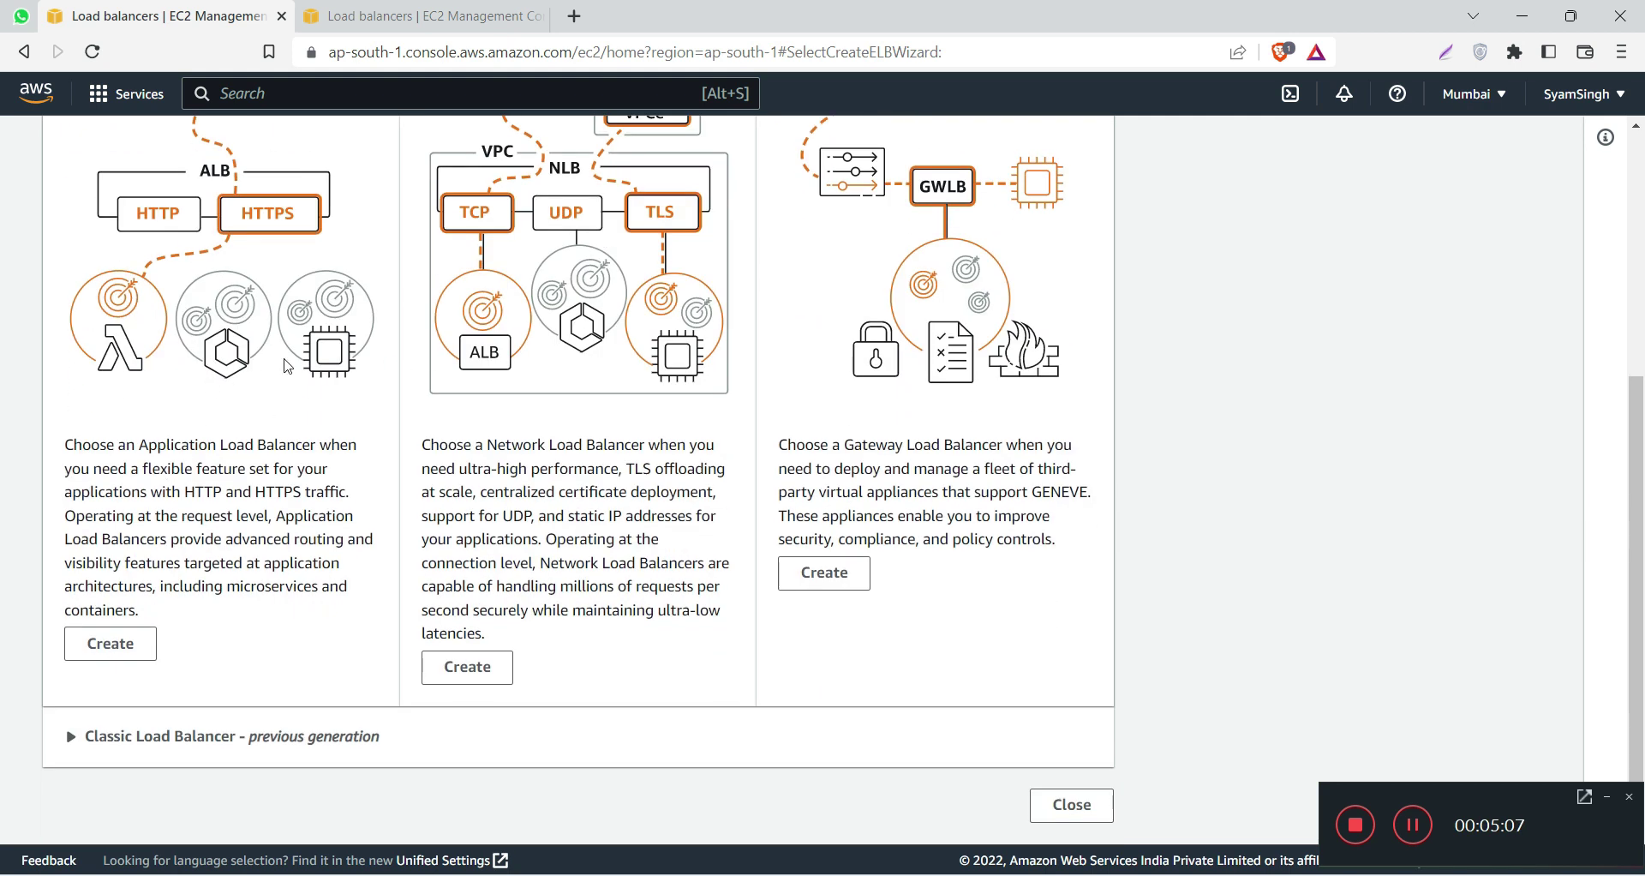
scroll(169, 301, "up", 2)
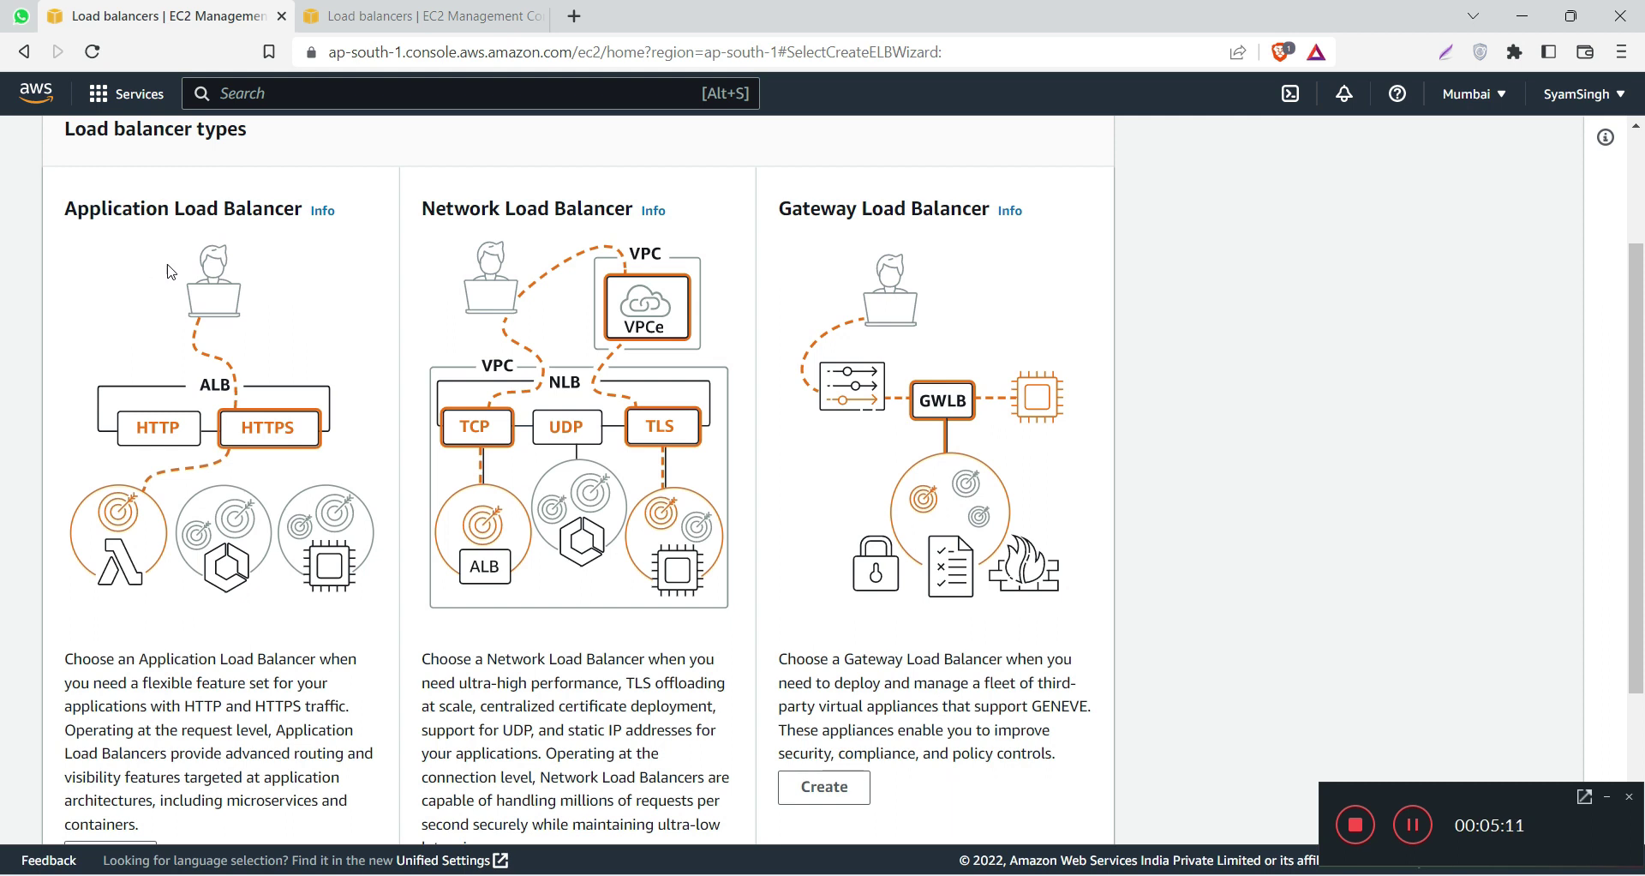
scroll(139, 553, "down", 2)
left_click(112, 646)
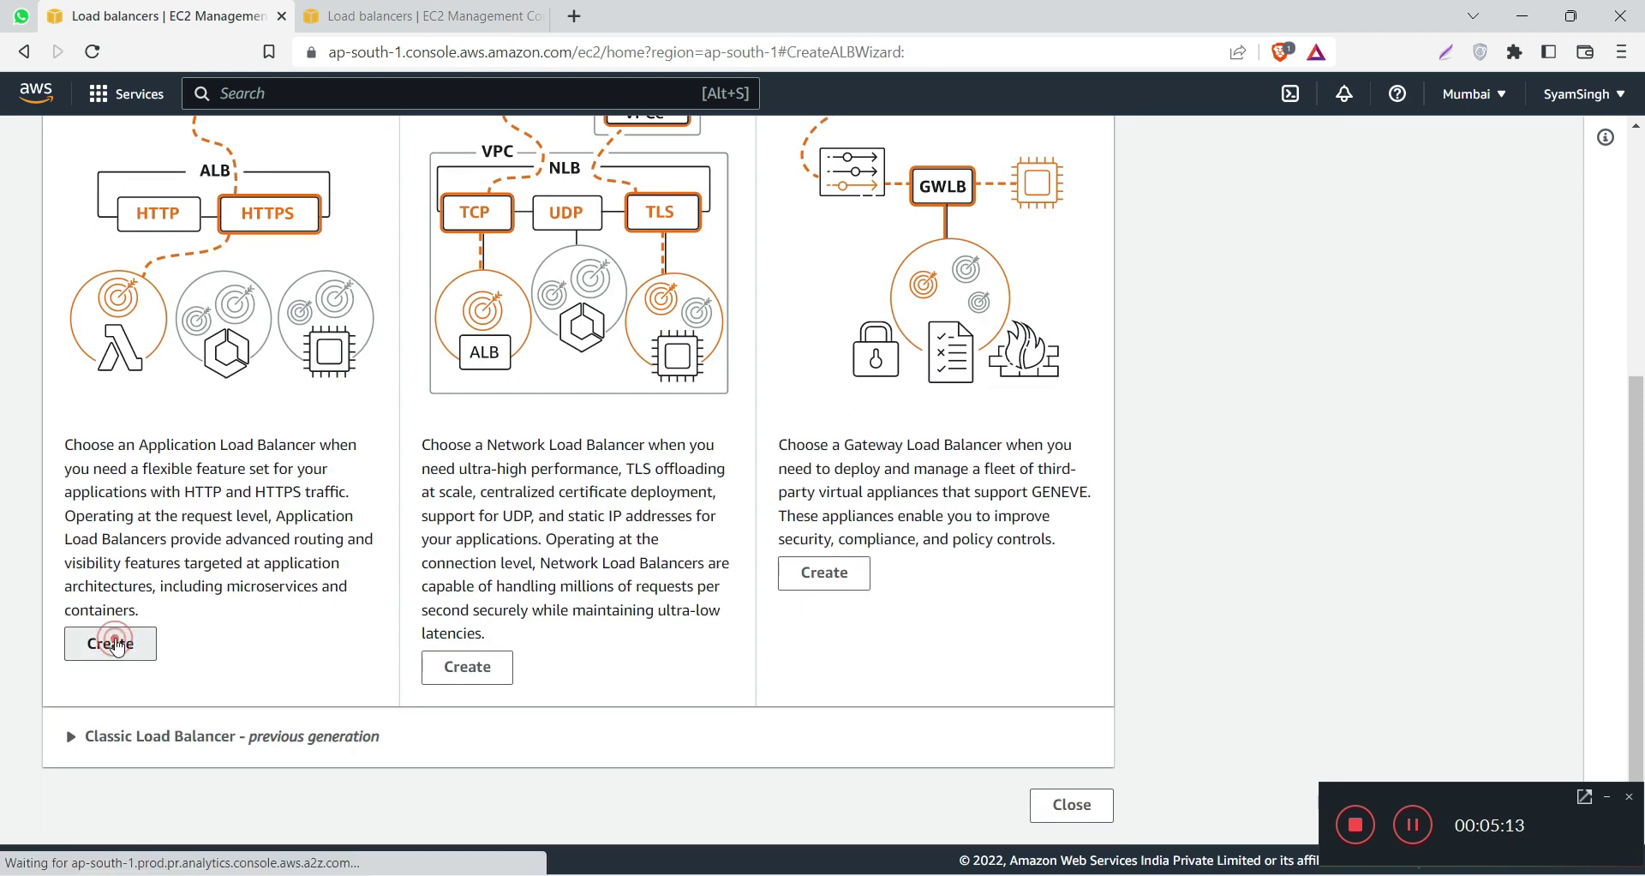
Step: Name the load balancer Demo-ALB
scroll(322, 485, "down", 1)
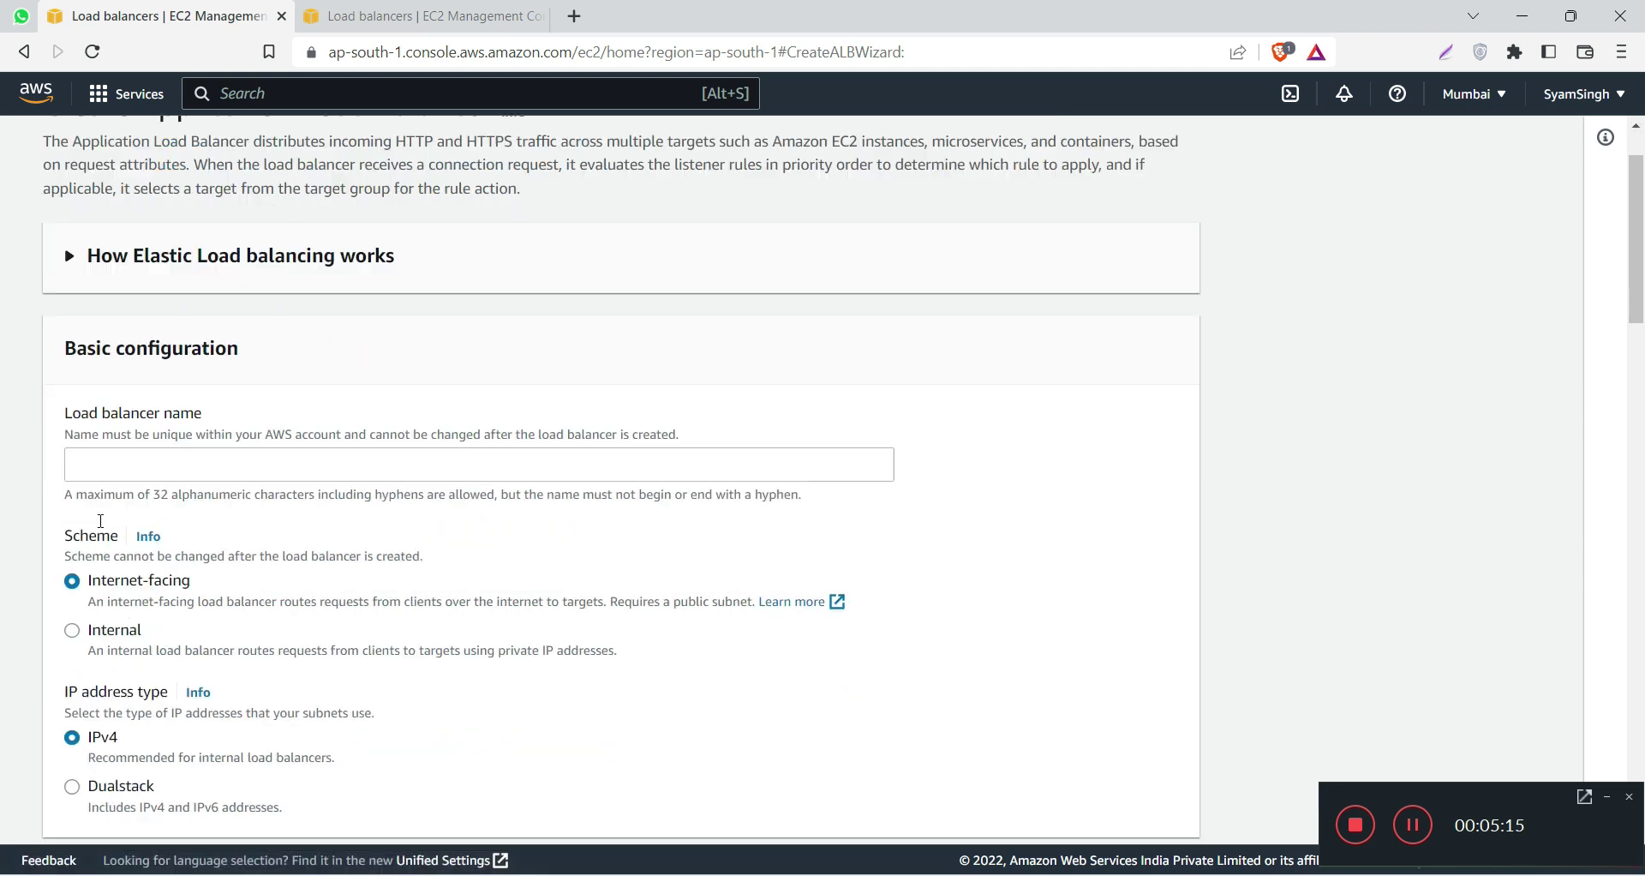
left_click(171, 452)
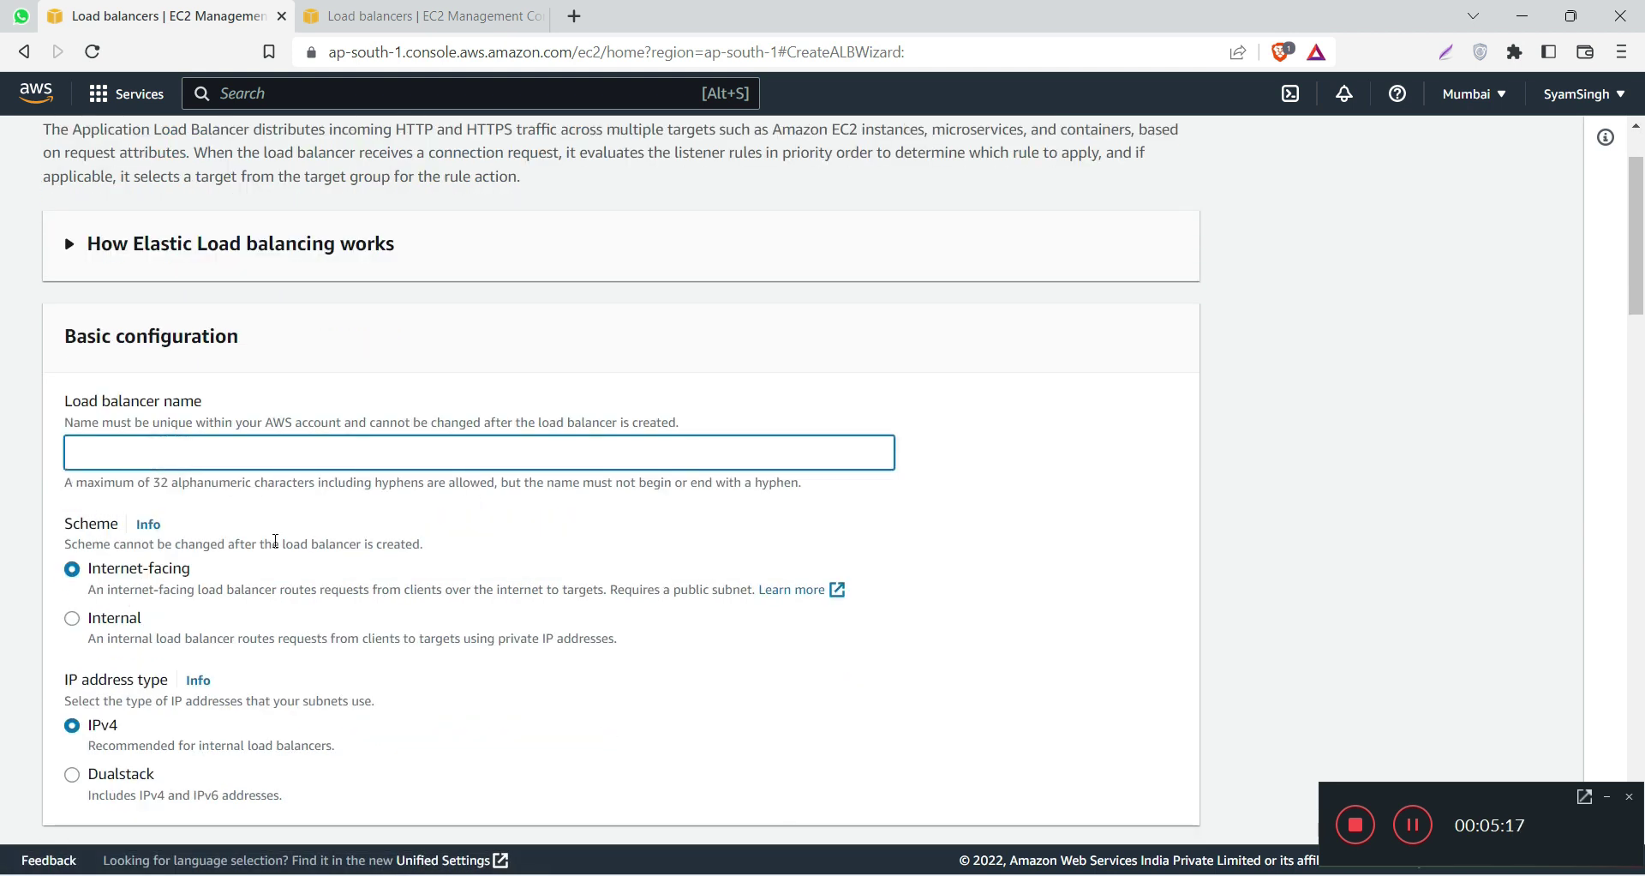
type("Demo-ALB")
Step: Map the load balancer to the Availability Zones ap-south-1a, ap-south-1b and ap-south-1c
scroll(184, 583, "down", 2)
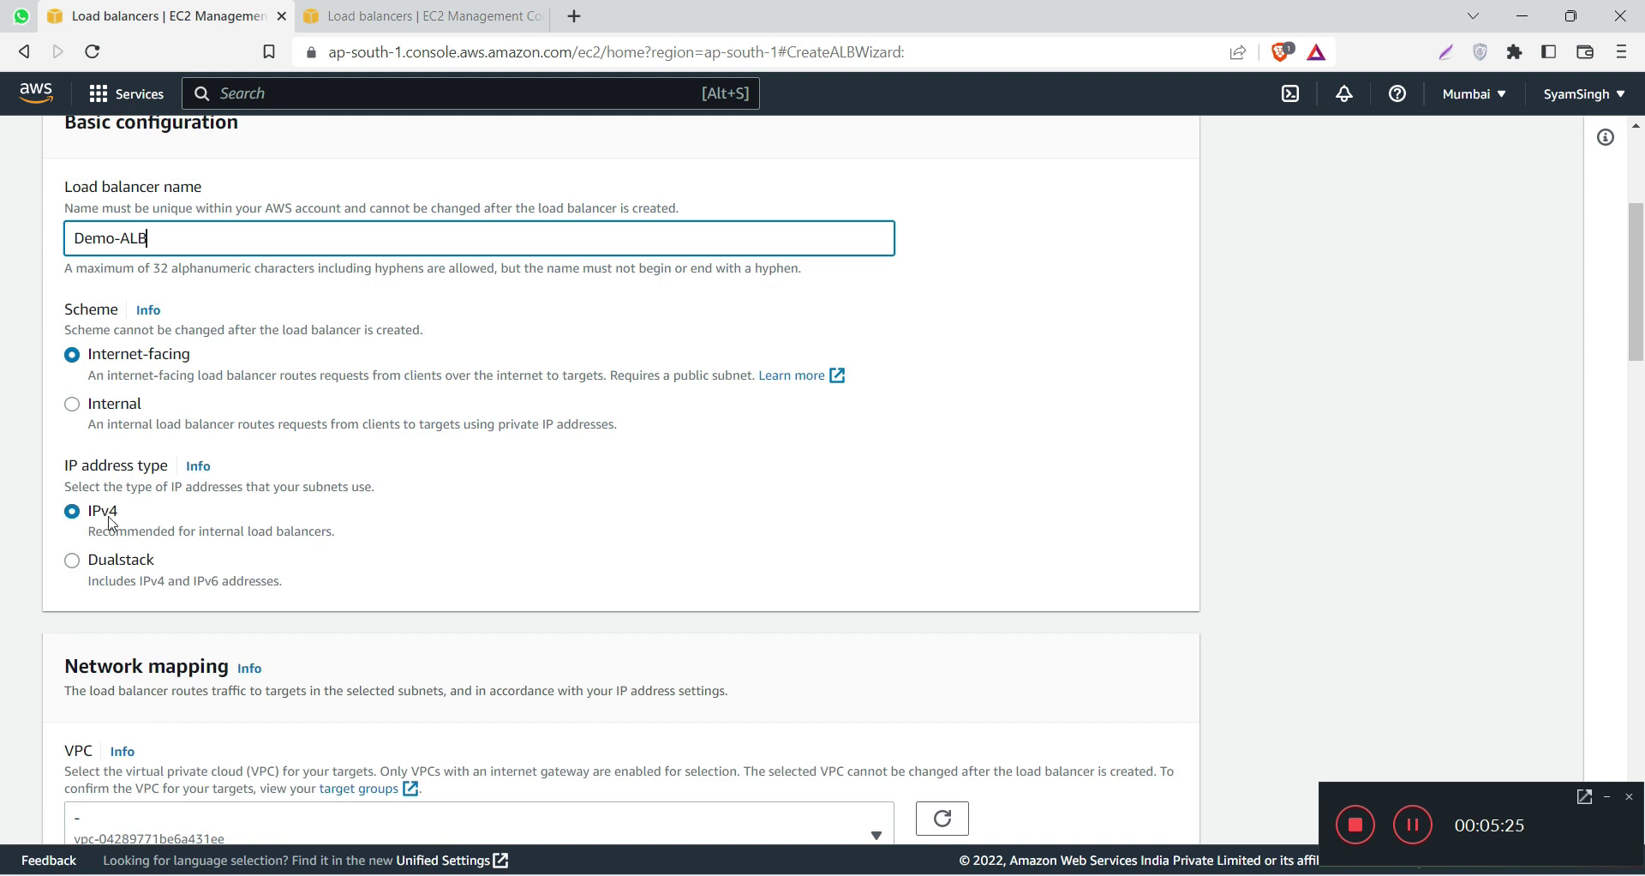
scroll(159, 521, "down", 2)
scroll(137, 520, "down", 3)
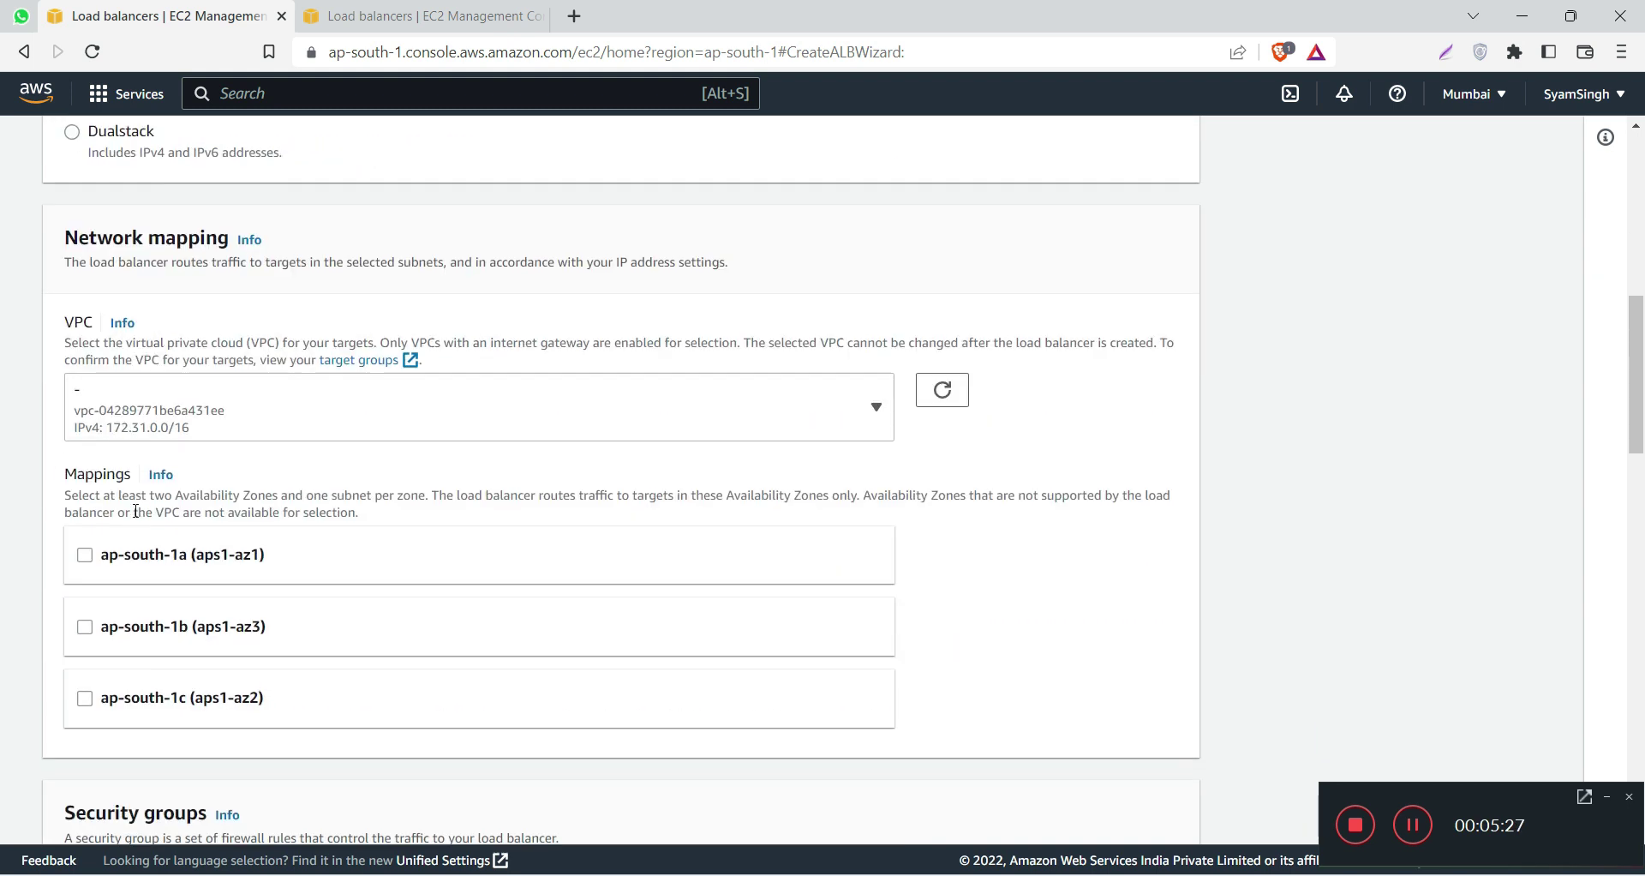
left_click(85, 555)
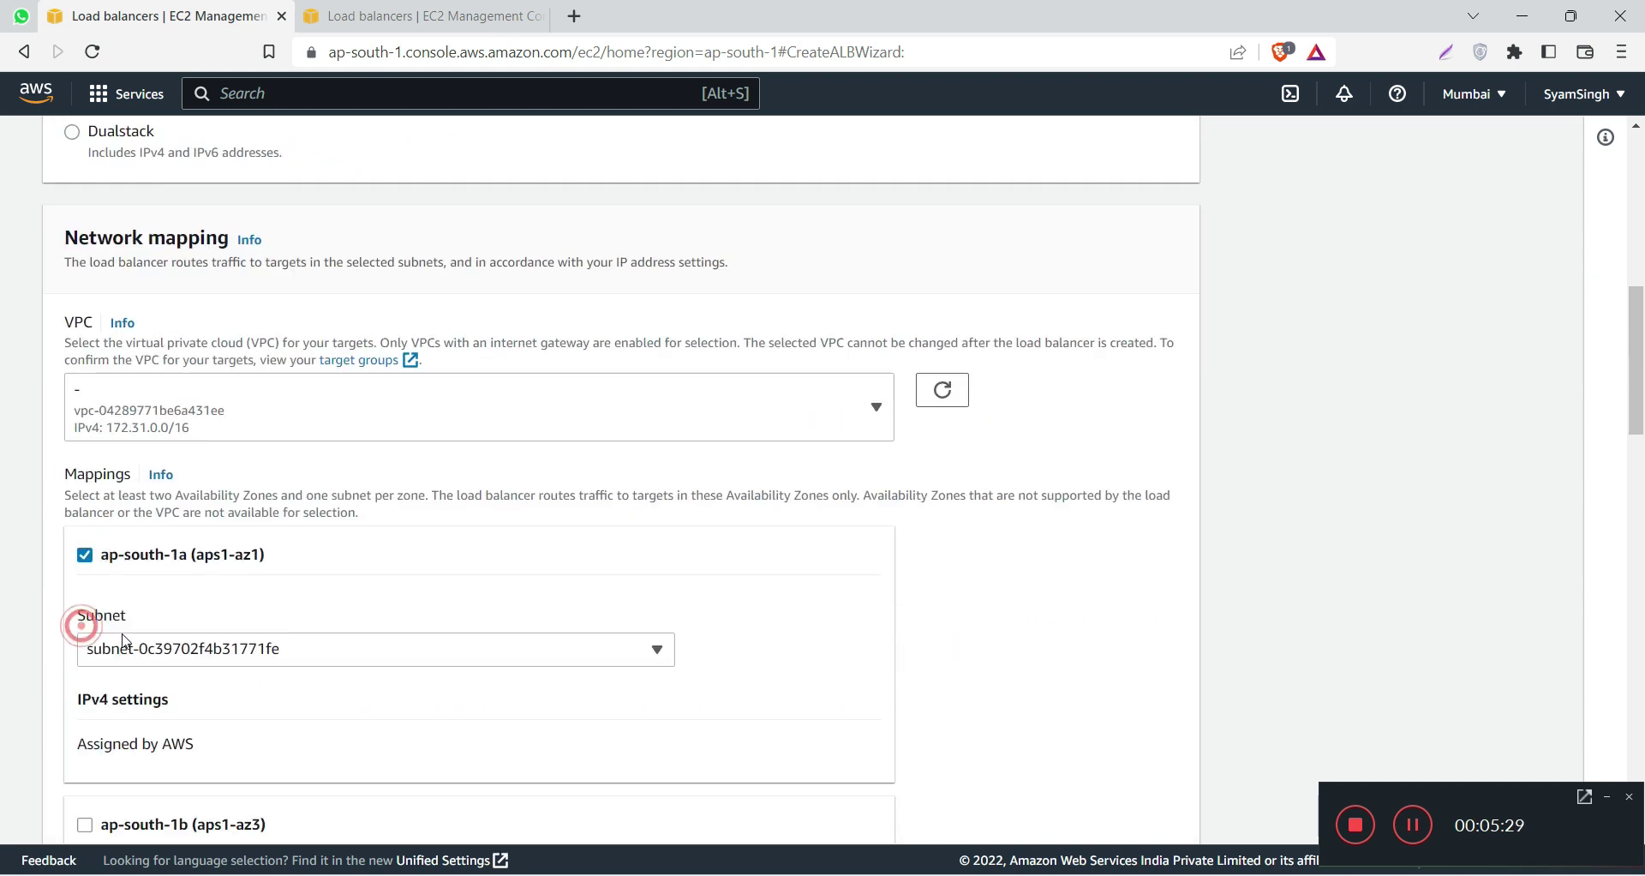
scroll(90, 531, "down", 4)
left_click(85, 504)
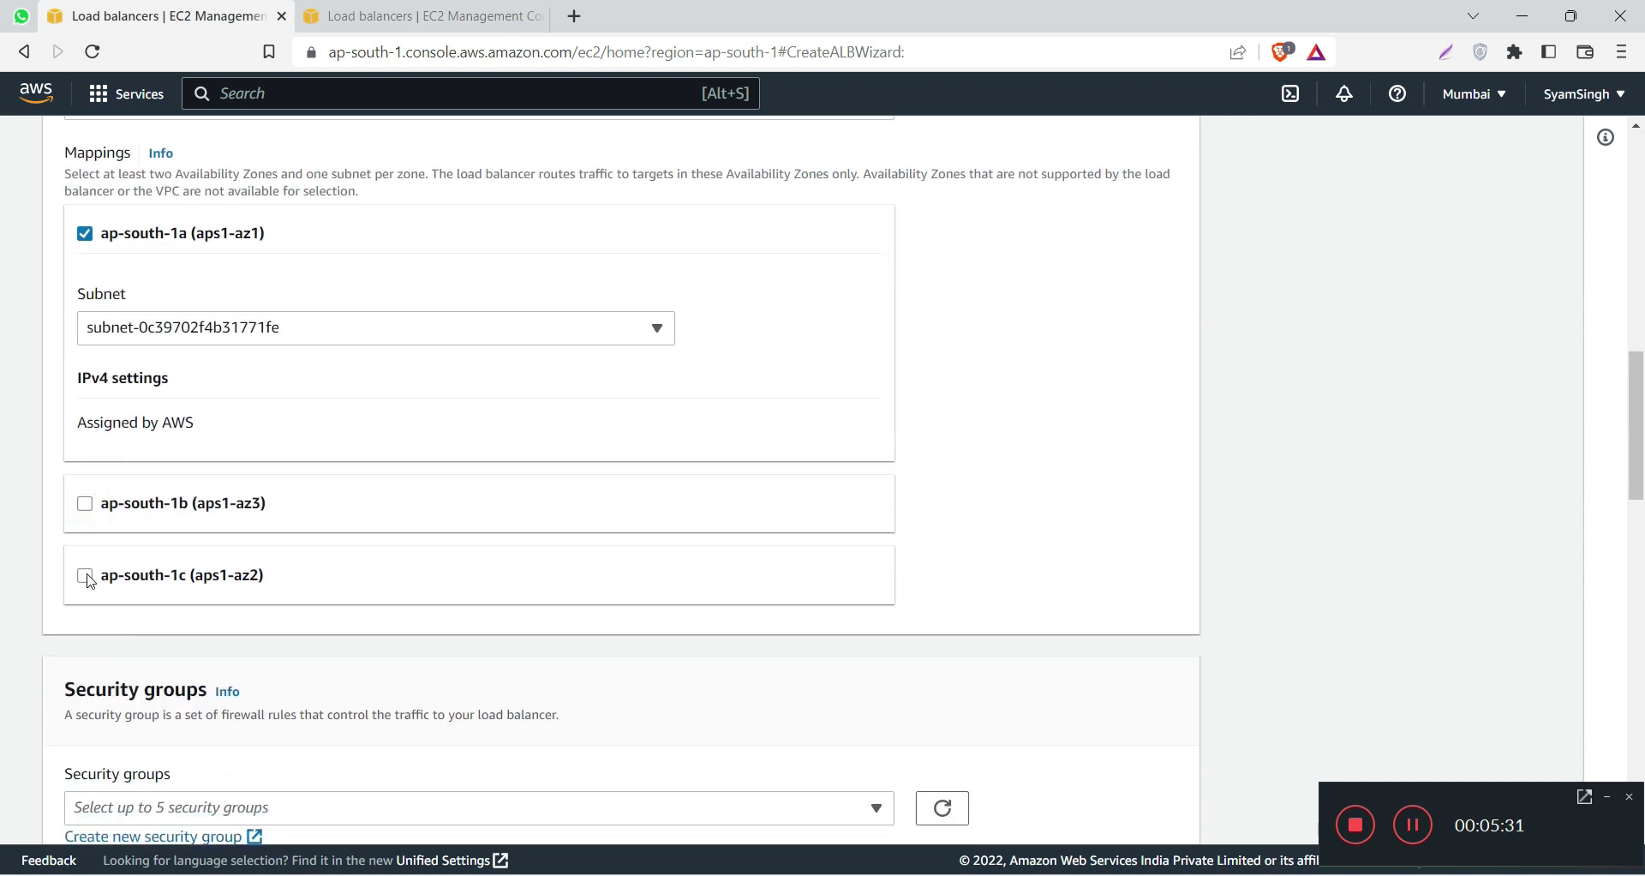
left_click(85, 772)
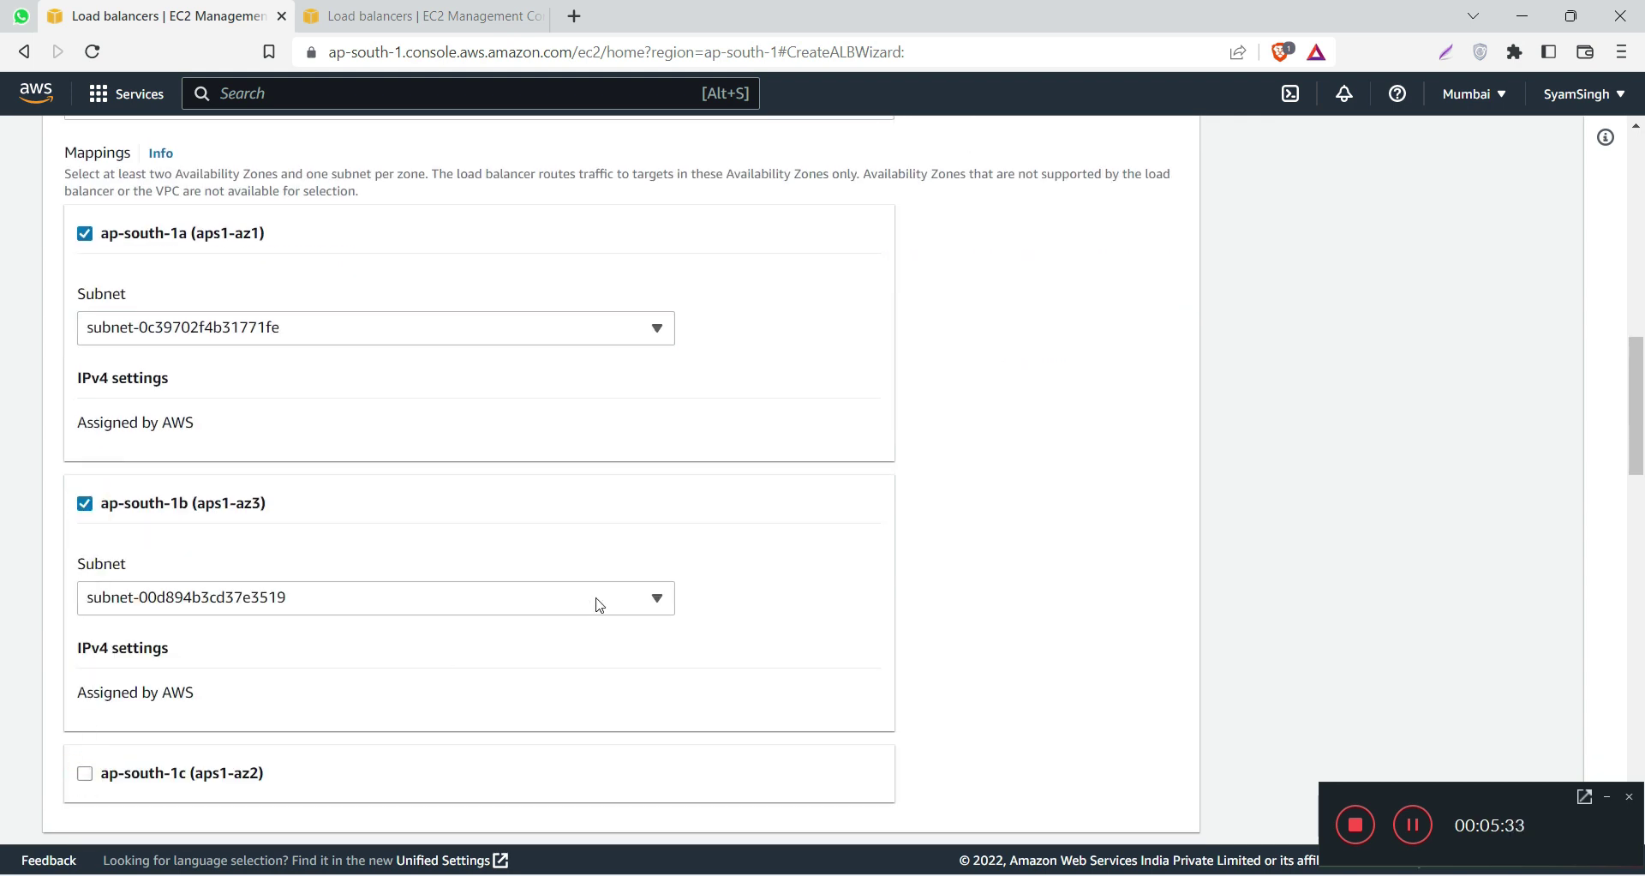
Step: Check the target group choices for the HTTP:80 listener and consult the step list in the Notepad task file
scroll(599, 599, "down", 10)
scroll(604, 601, "down", 4)
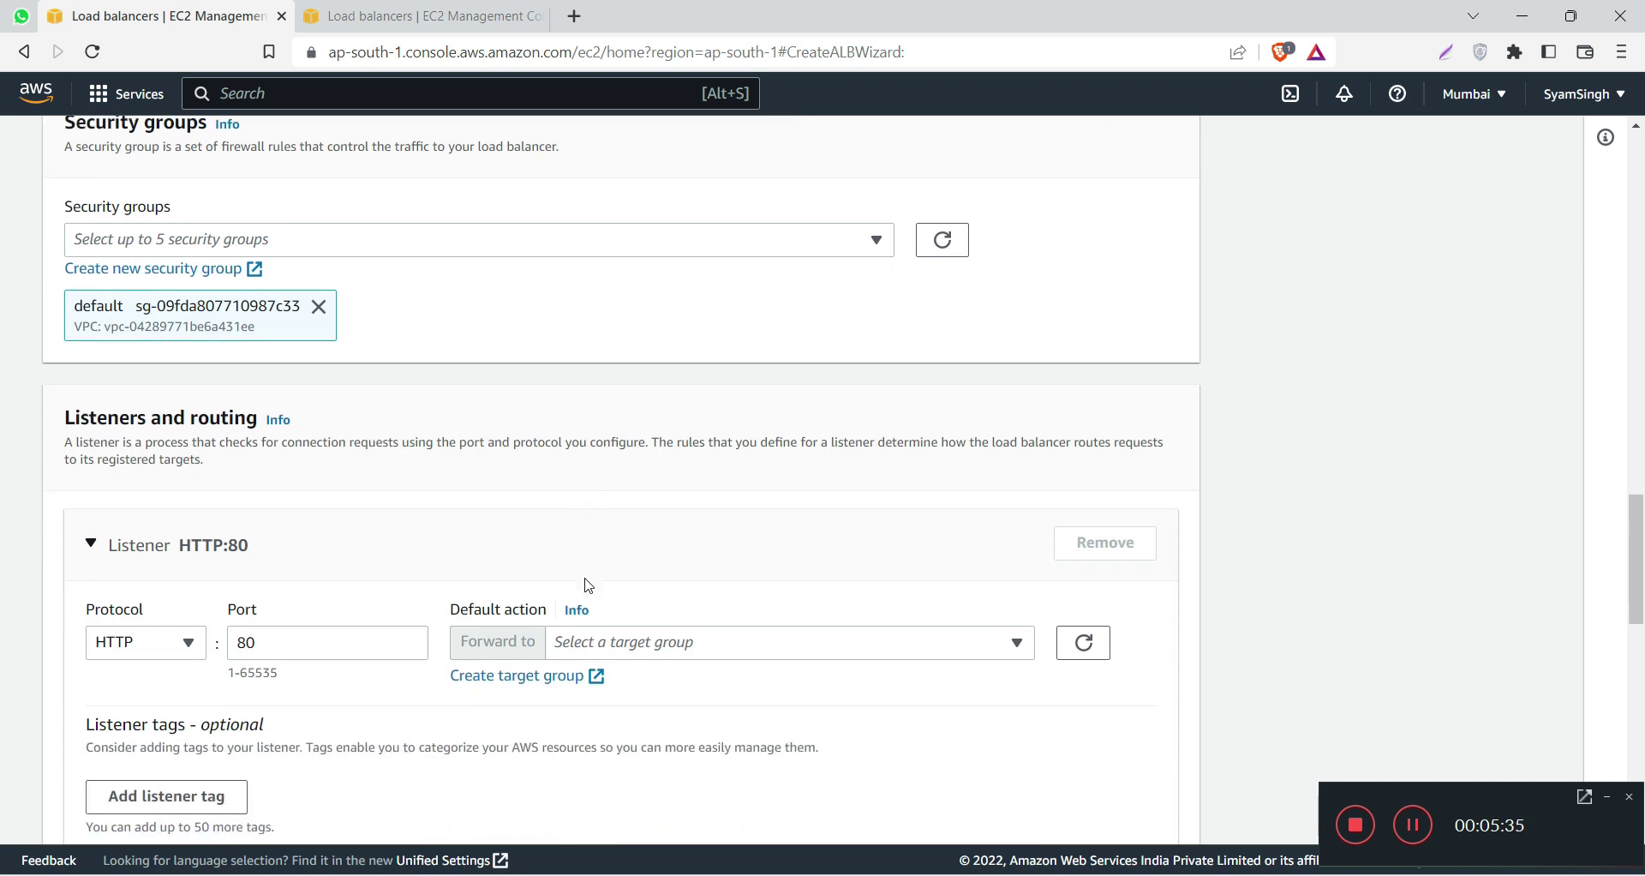
left_click(641, 441)
left_click(507, 500)
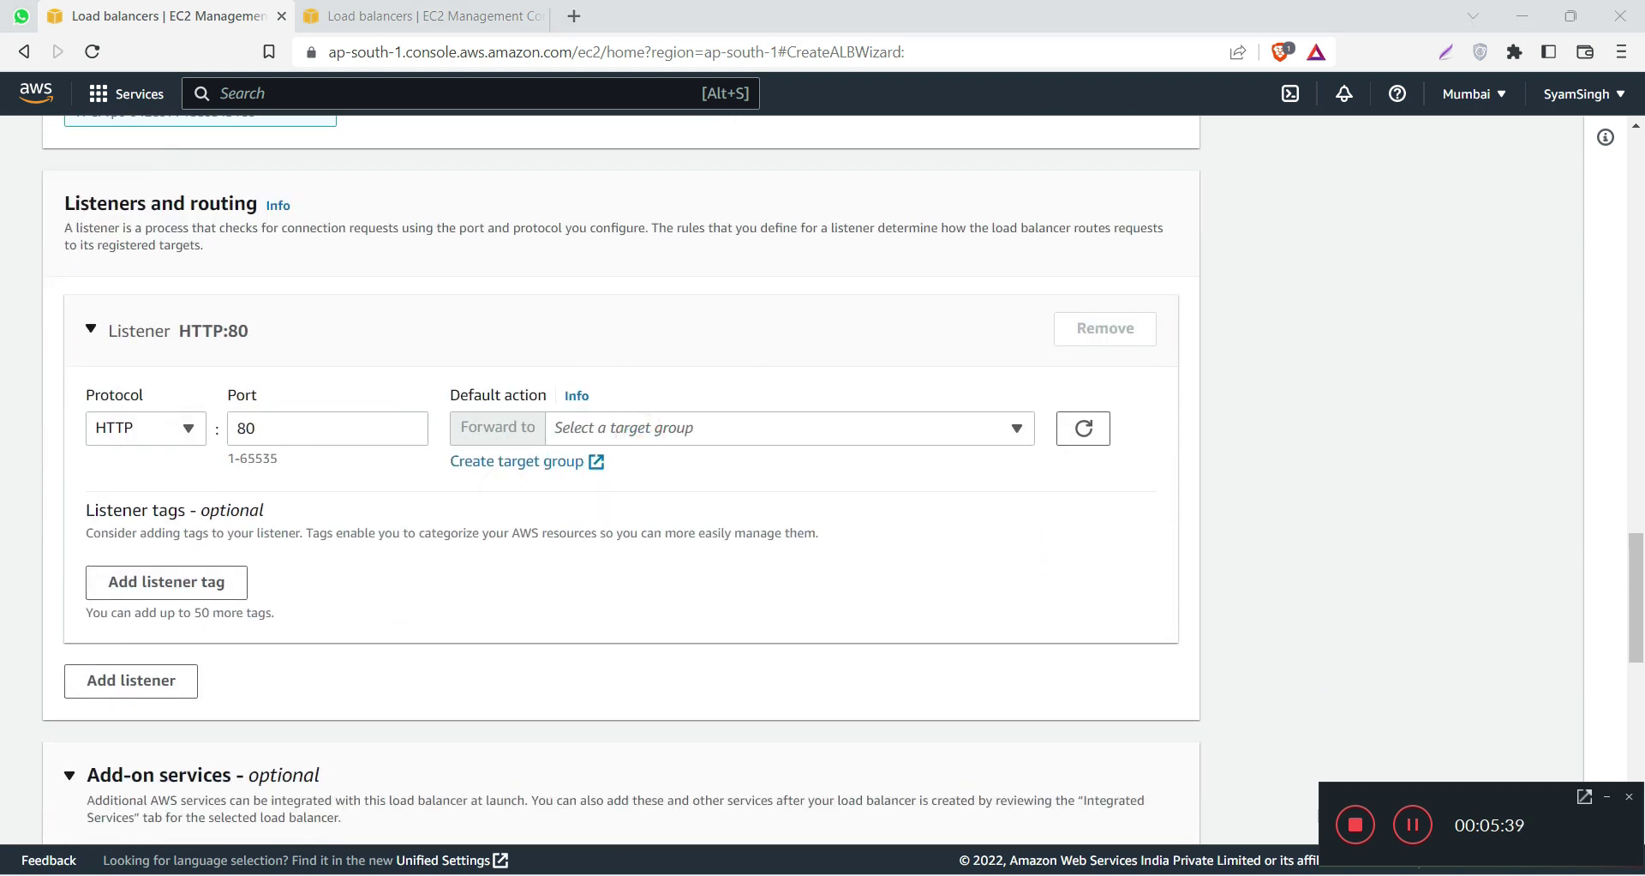
key("alt+Tab")
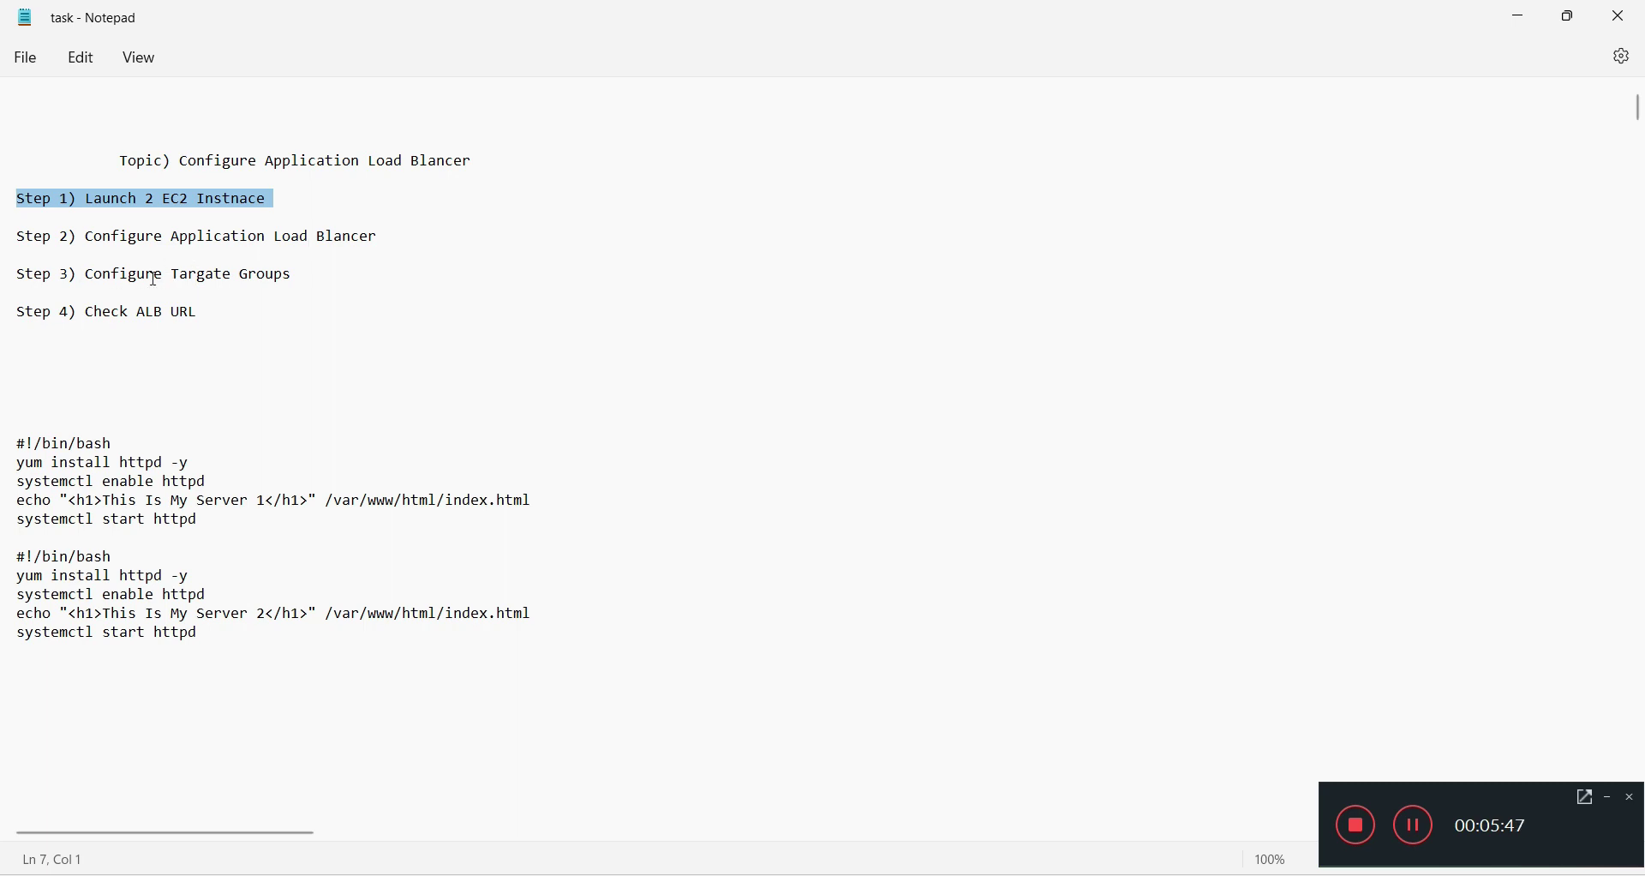
left_click(1521, 16)
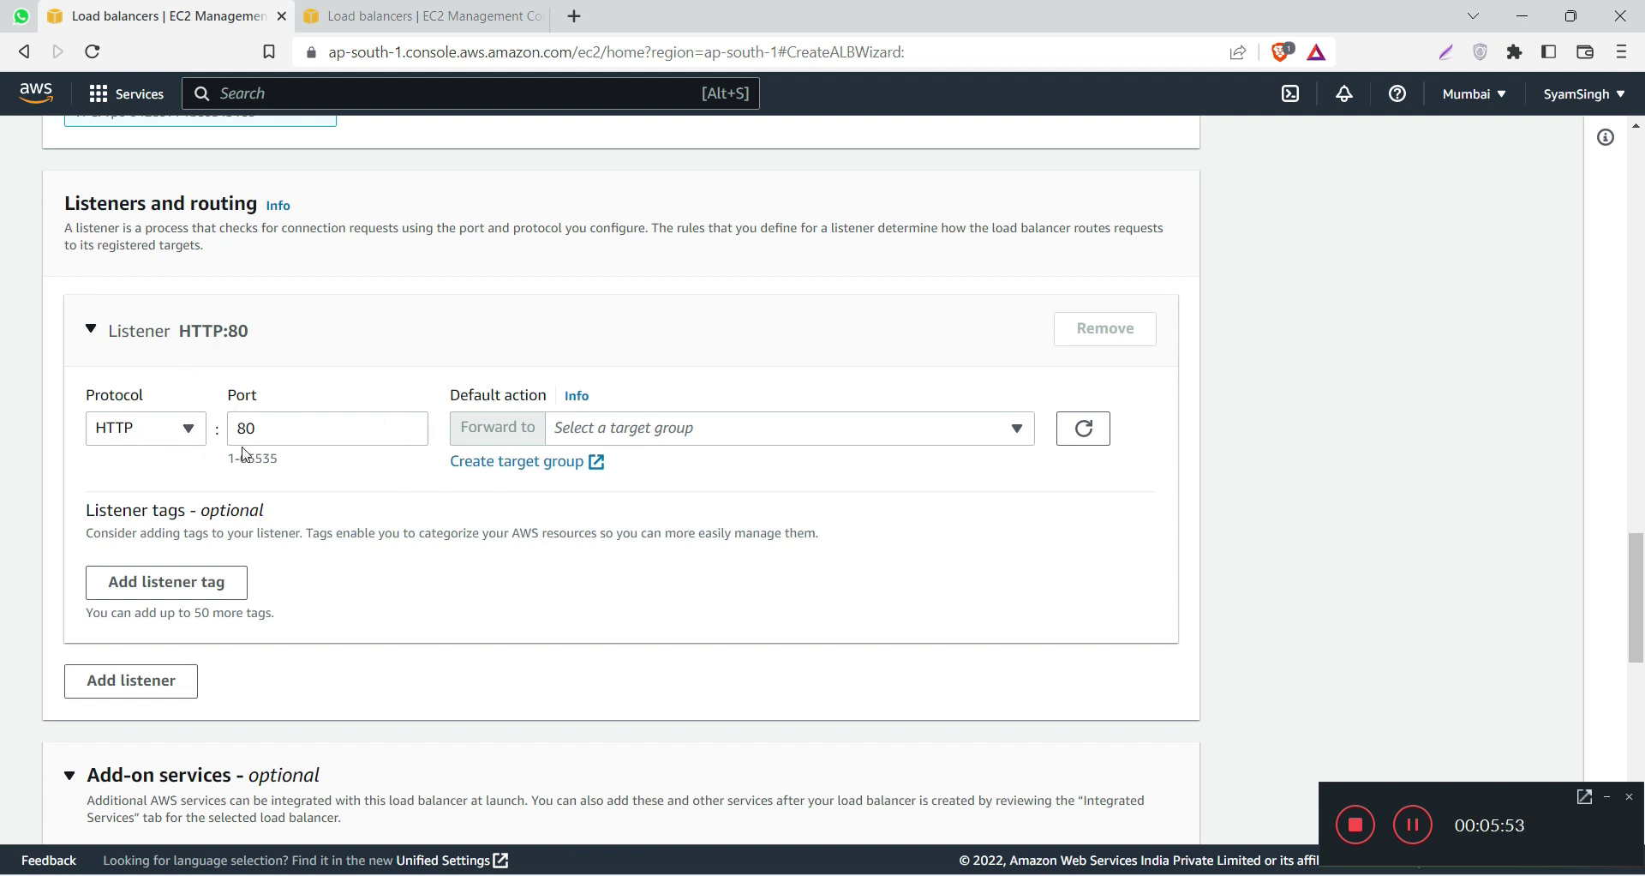
Step: Open the target group creation page from the HTTP:80 listener's default action
left_click(629, 428)
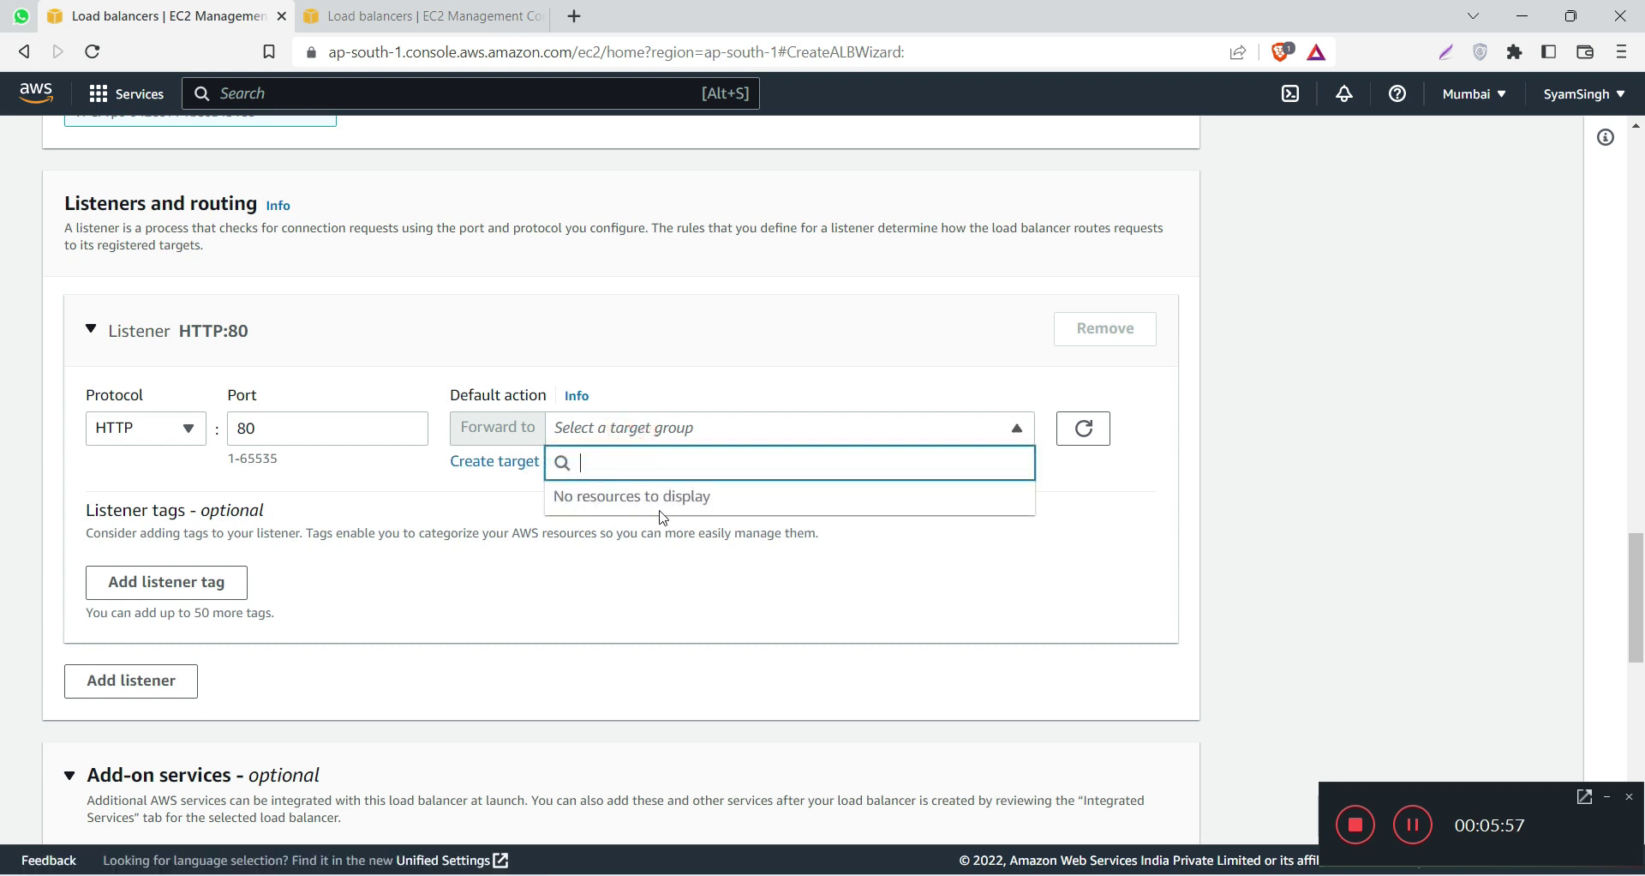
left_click(503, 493)
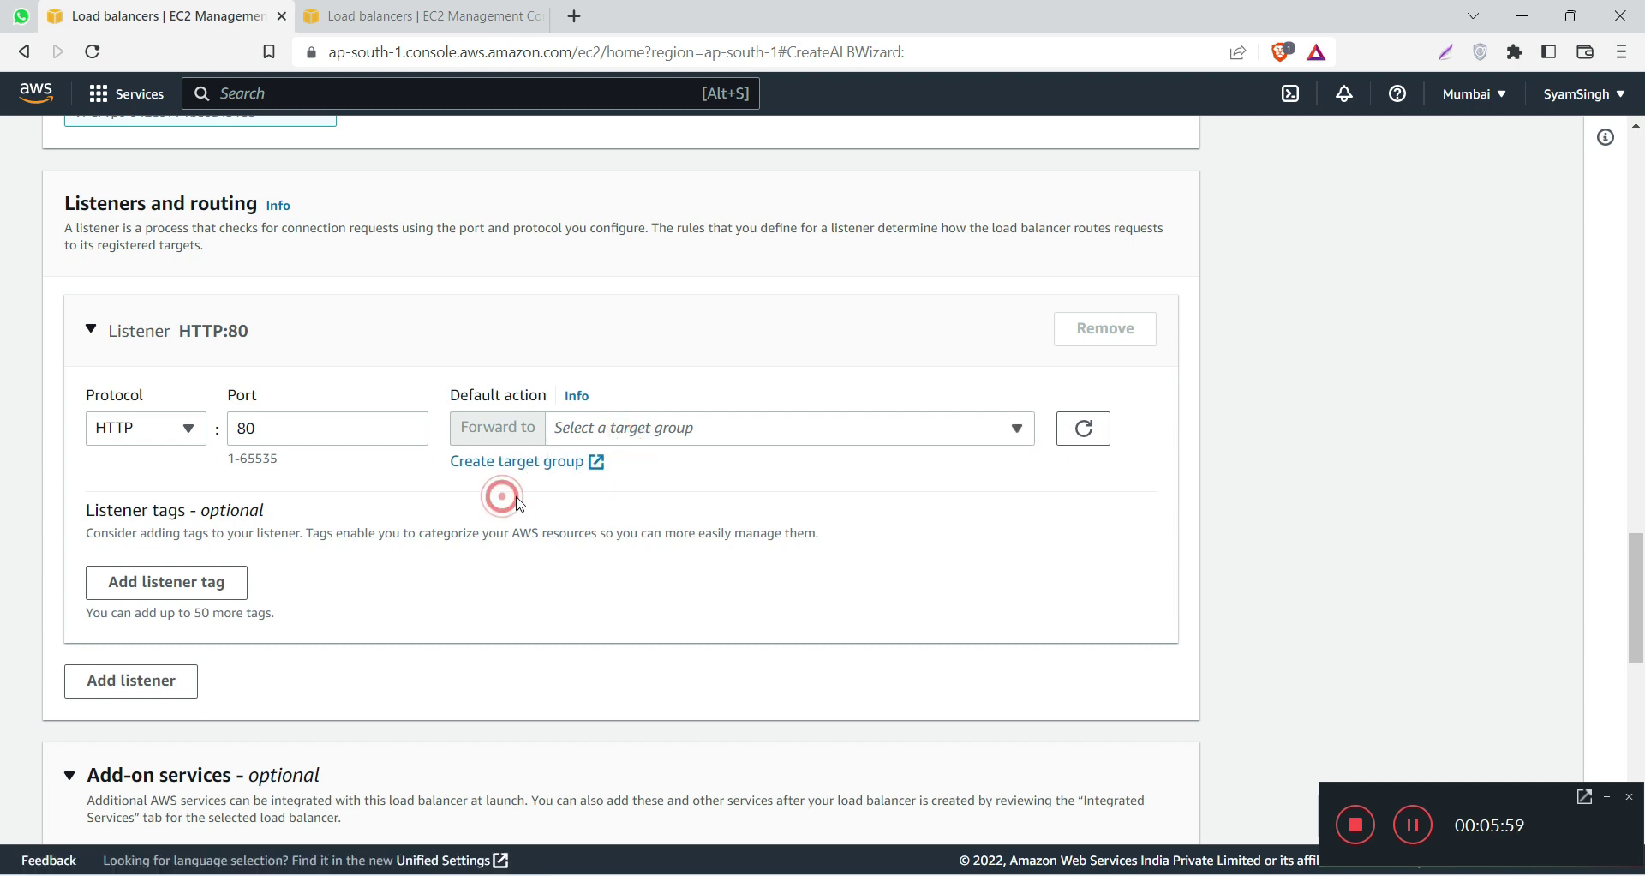
left_click(532, 462)
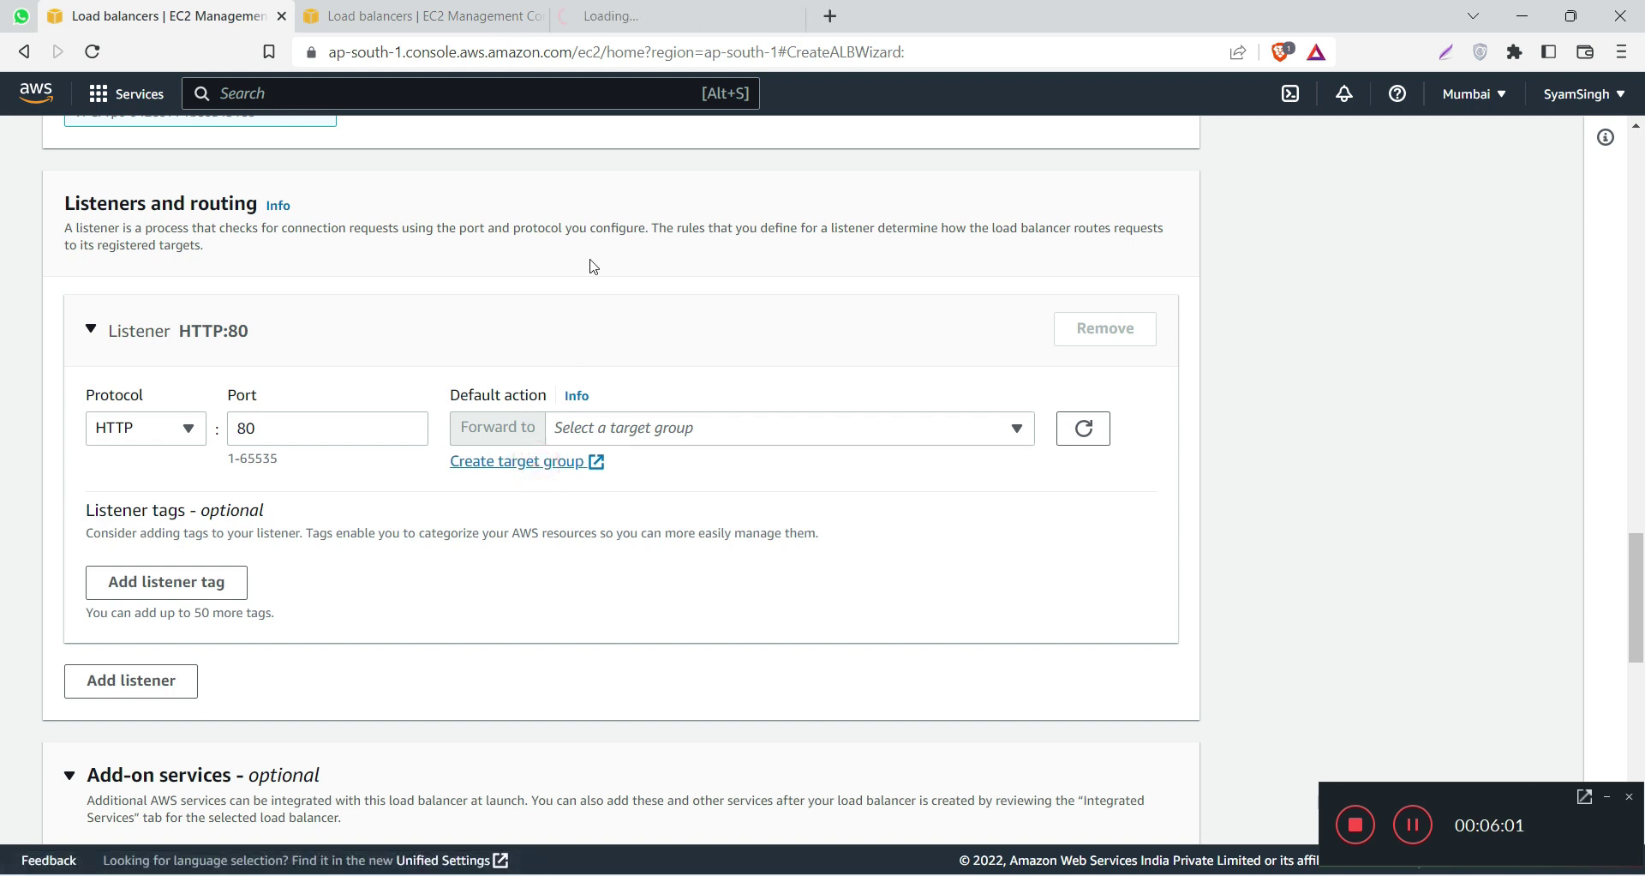
left_click(656, 16)
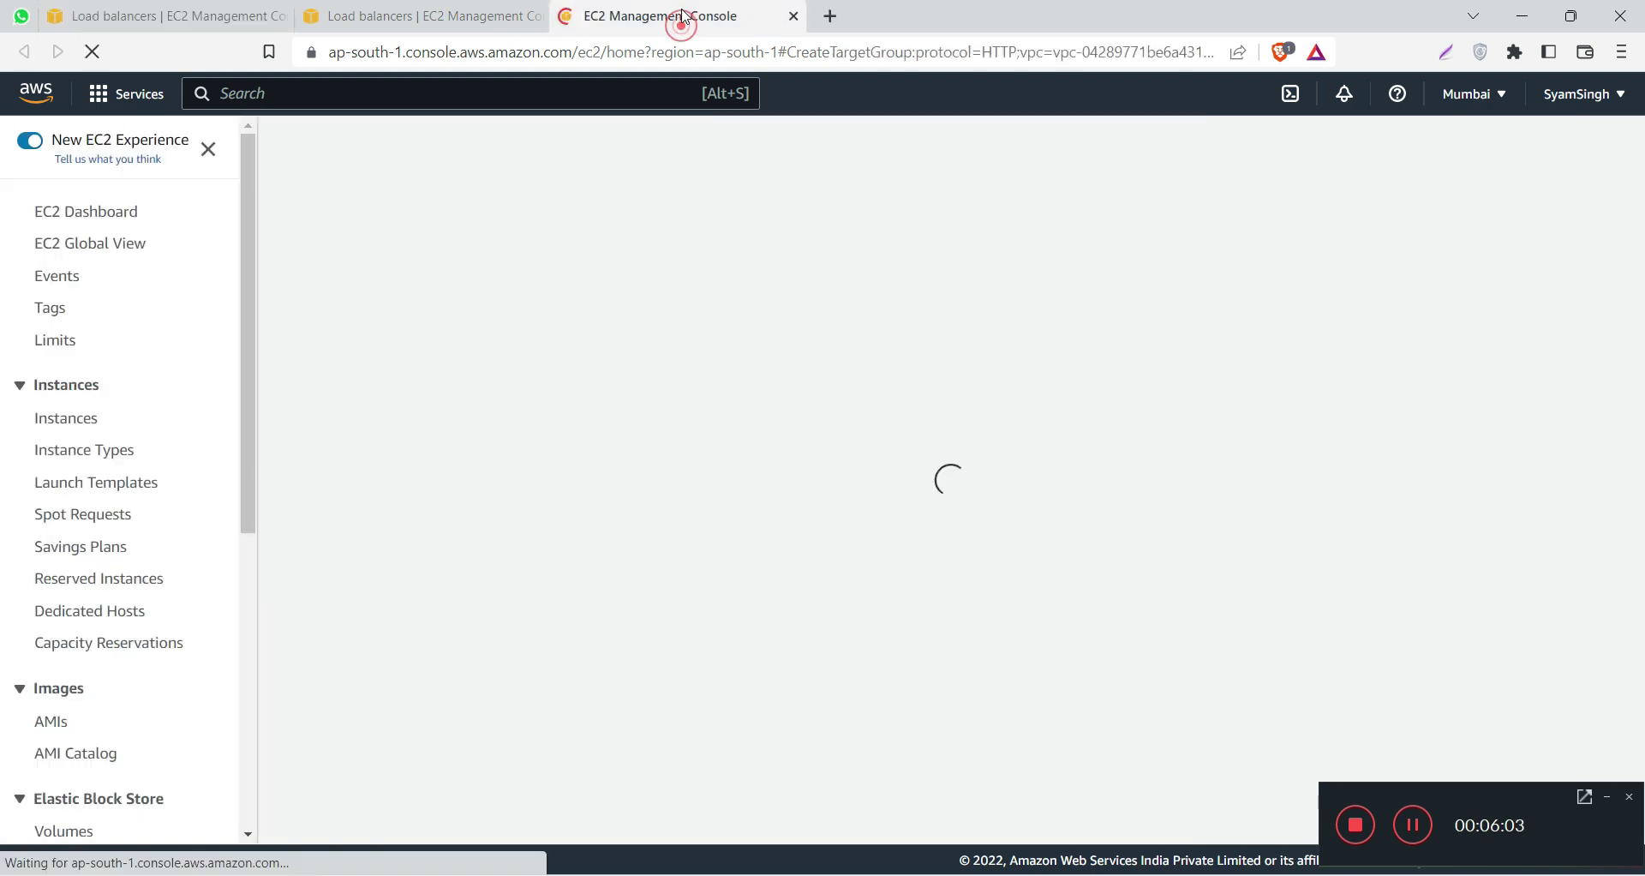
left_click(431, 19)
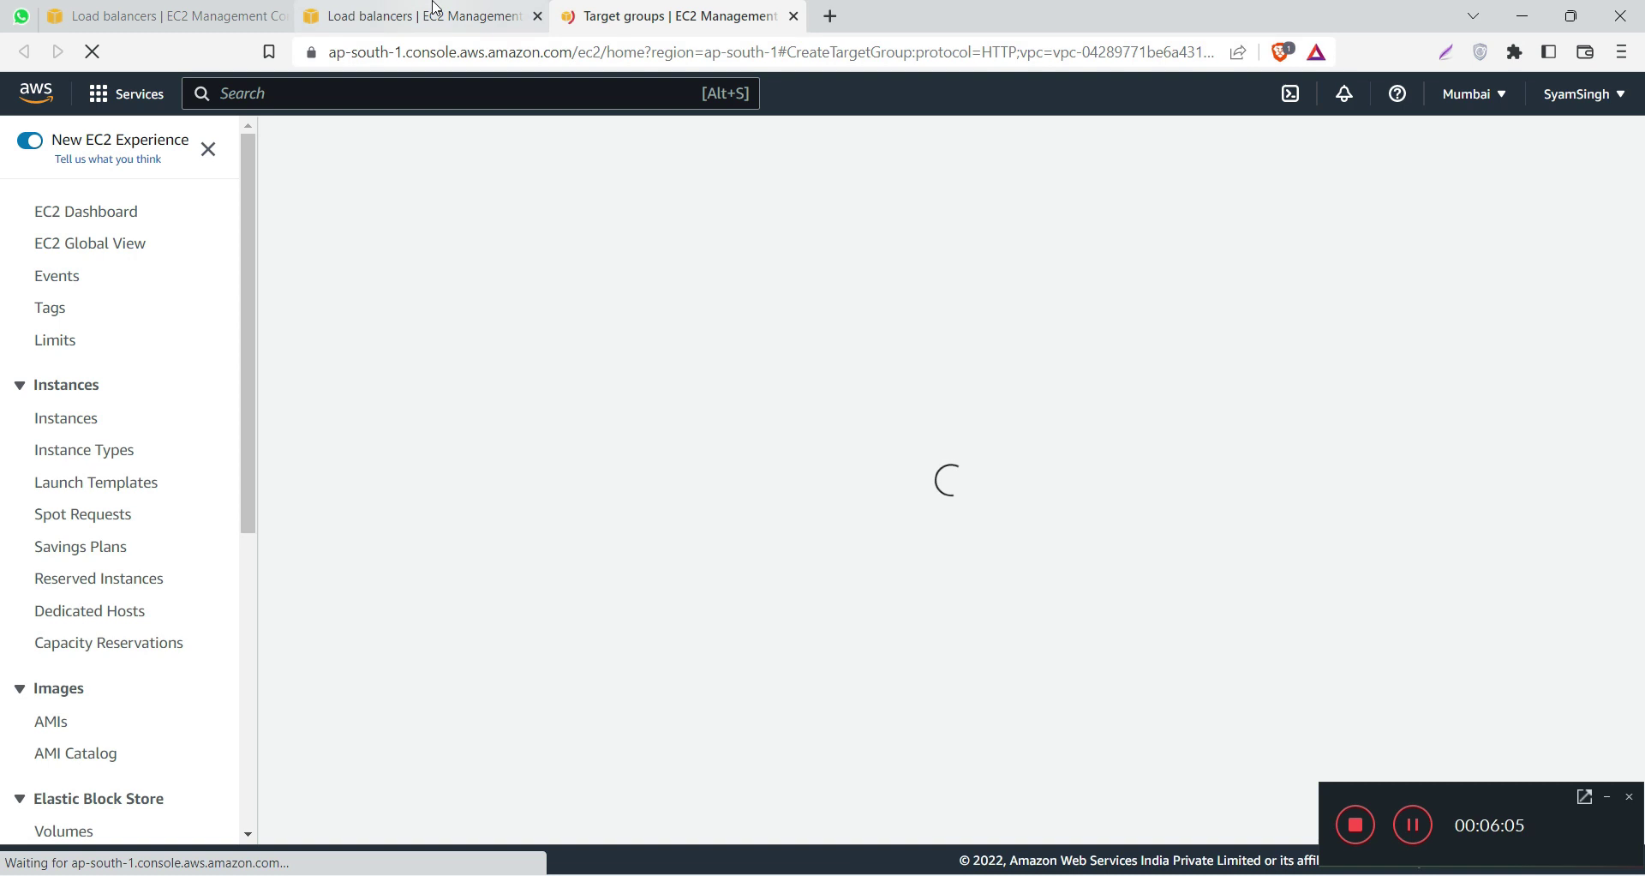
left_click(682, 16)
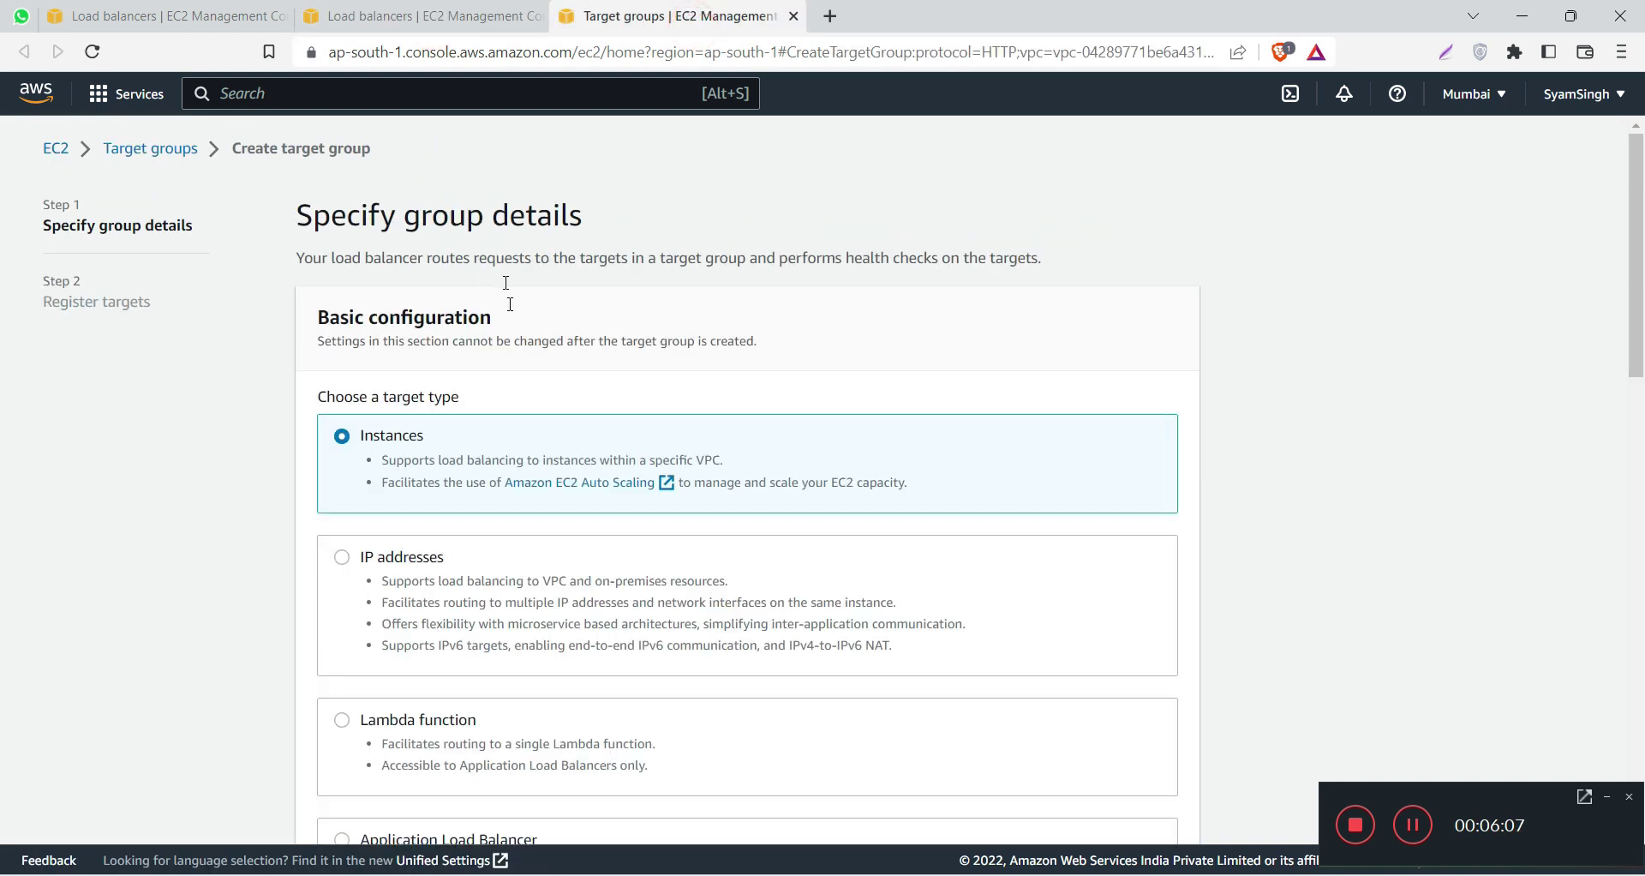
Step: Name the new target group Demo-TG, keeping Instances as its target type
scroll(437, 303, "down", 2)
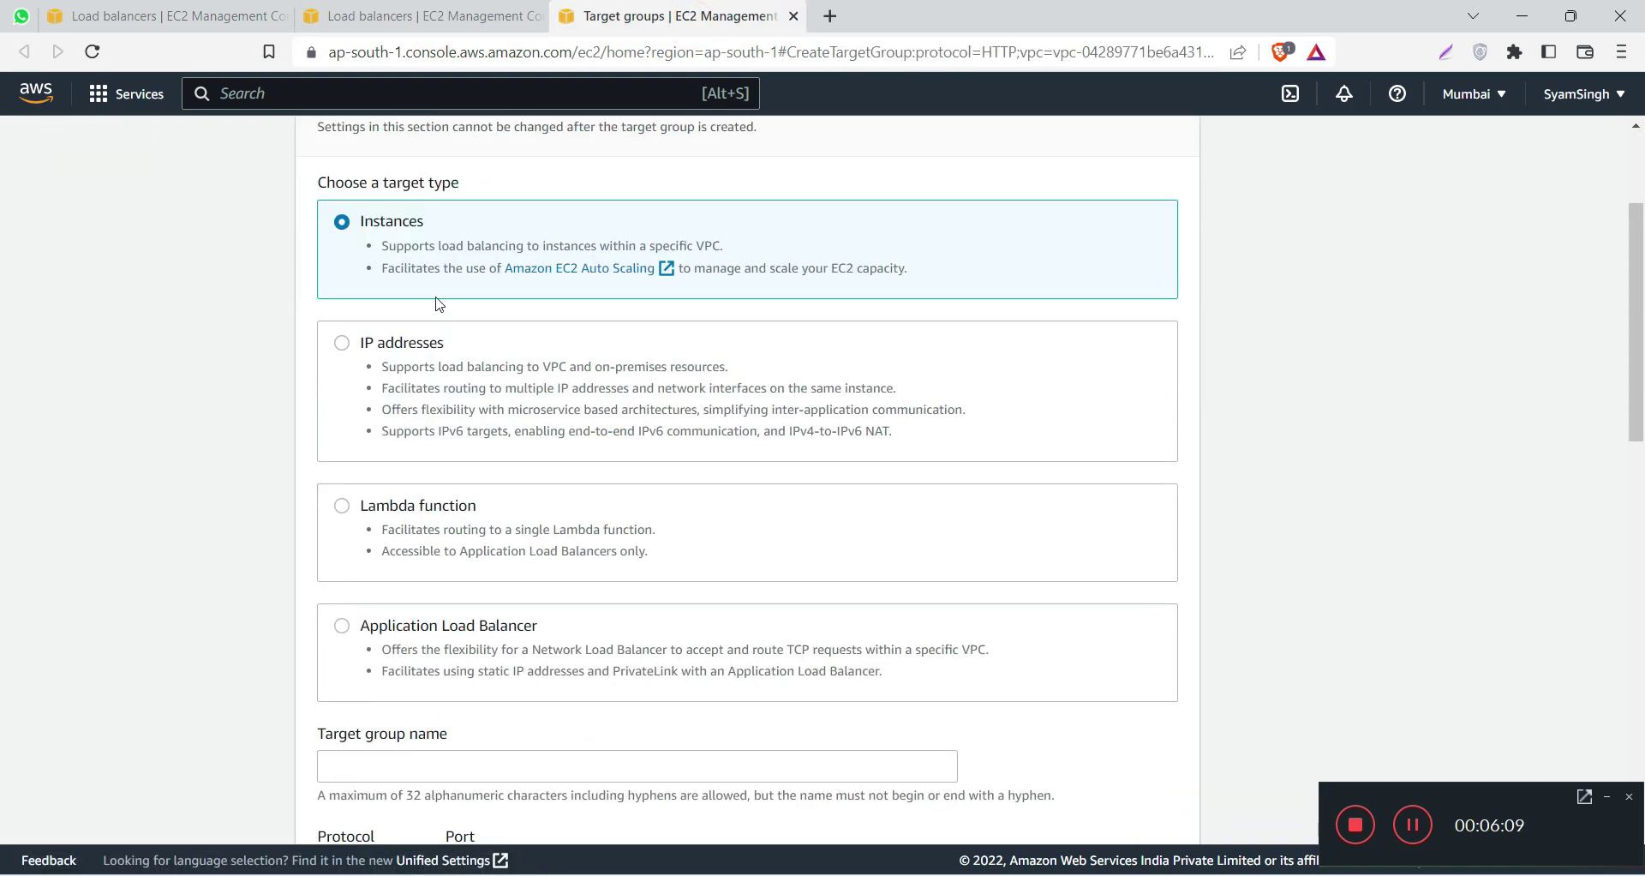
scroll(391, 251, "down", 4)
left_click(378, 446)
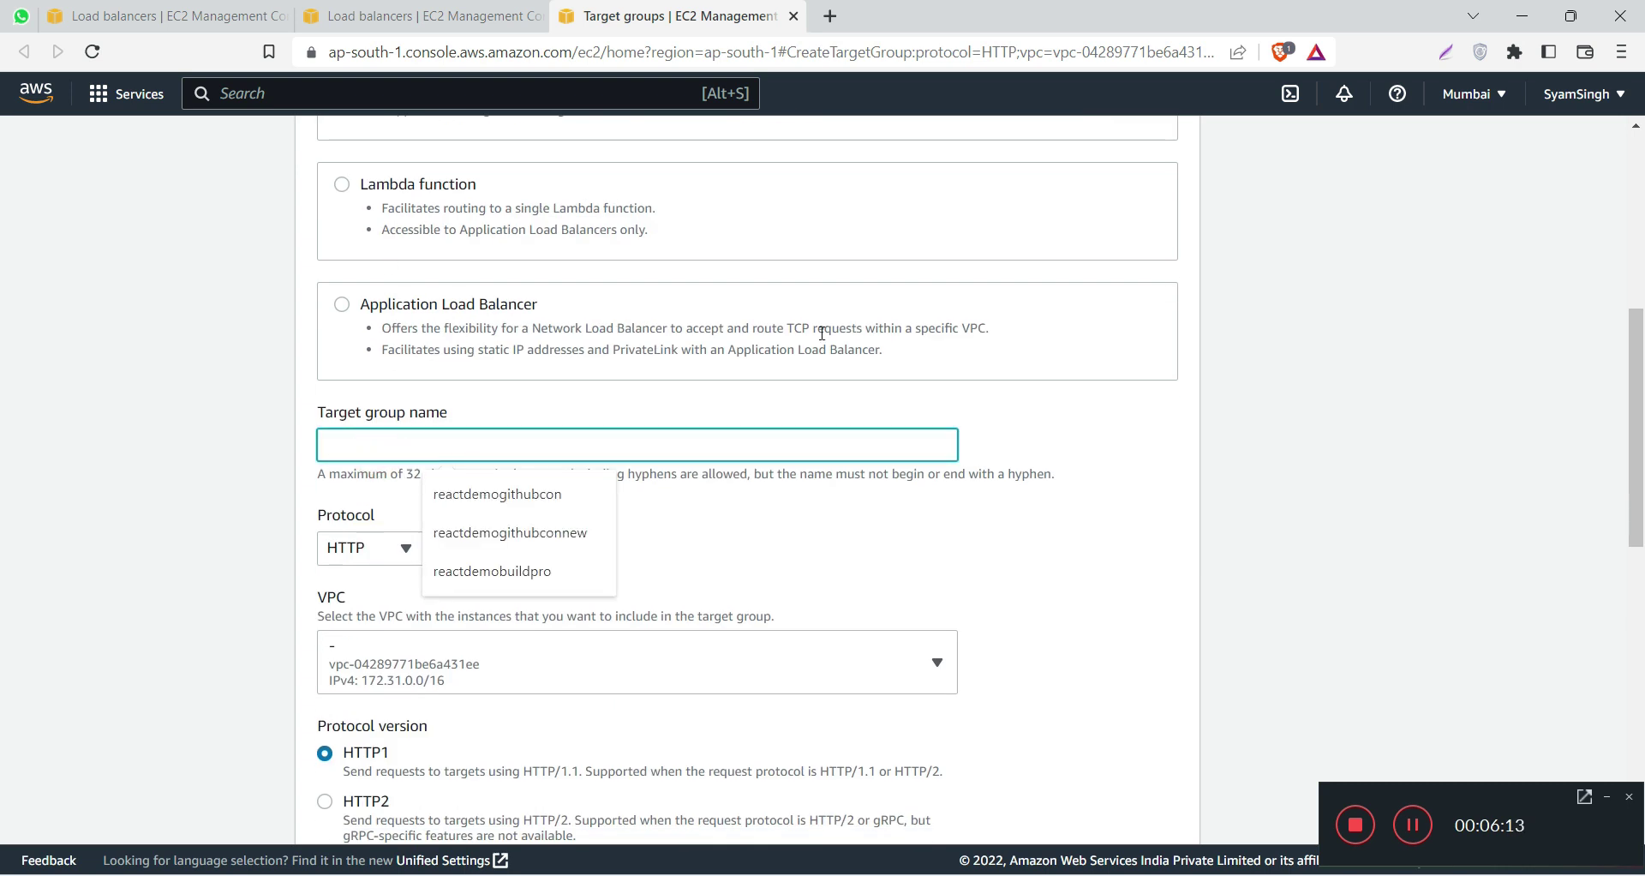
type("Demo-TG")
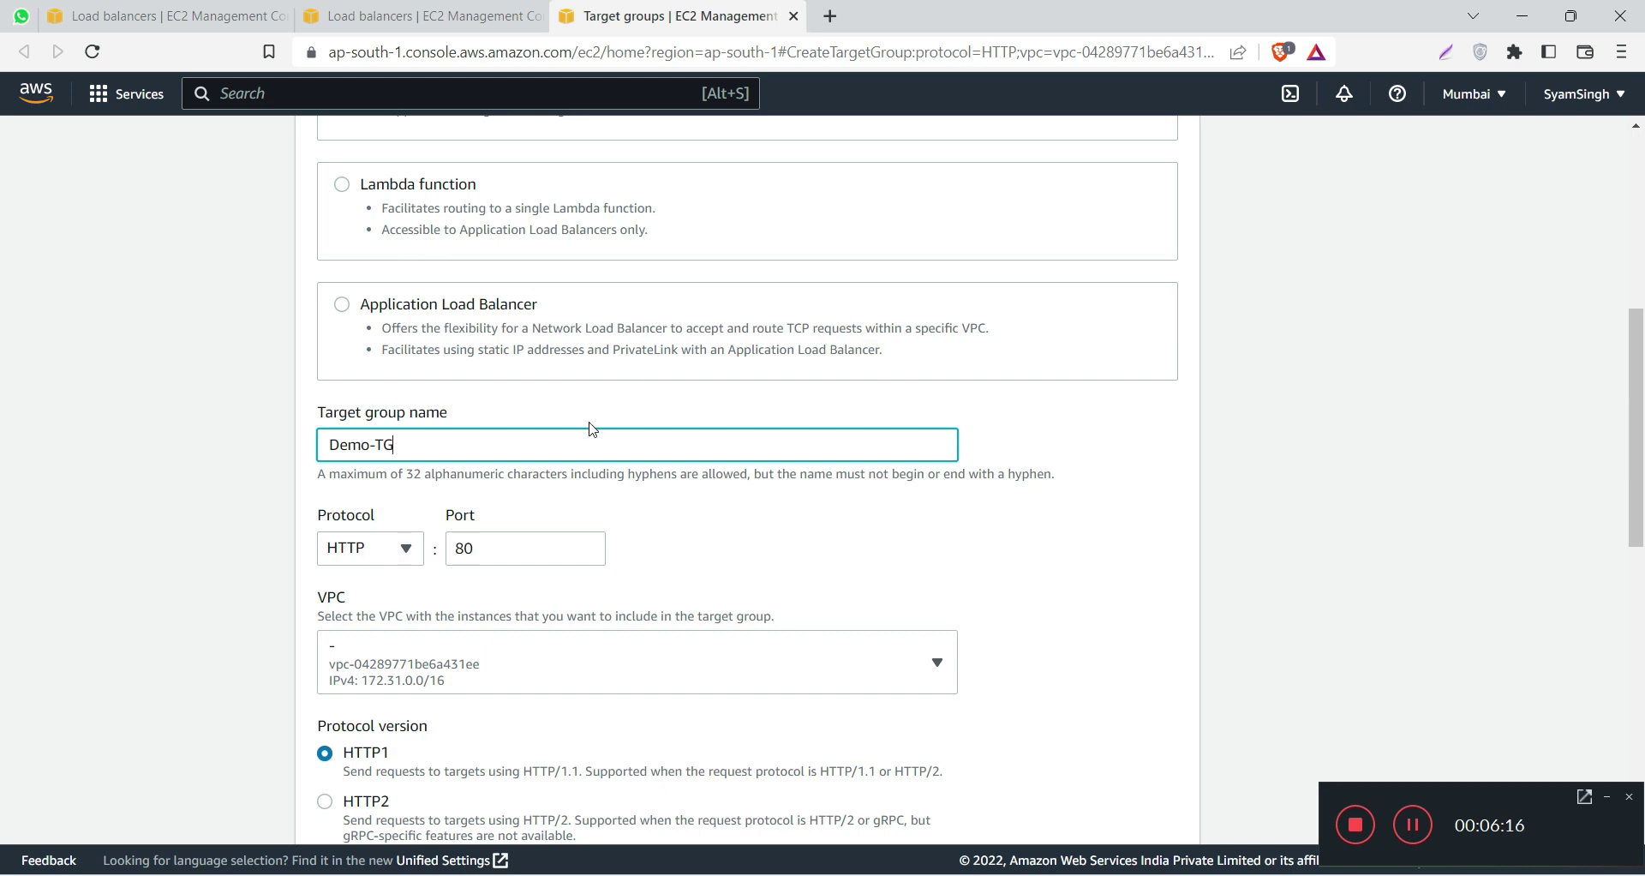
Step: Examine the target group's protocol, VPC and health check settings, including the advanced health check options
scroll(594, 430, "down", 1)
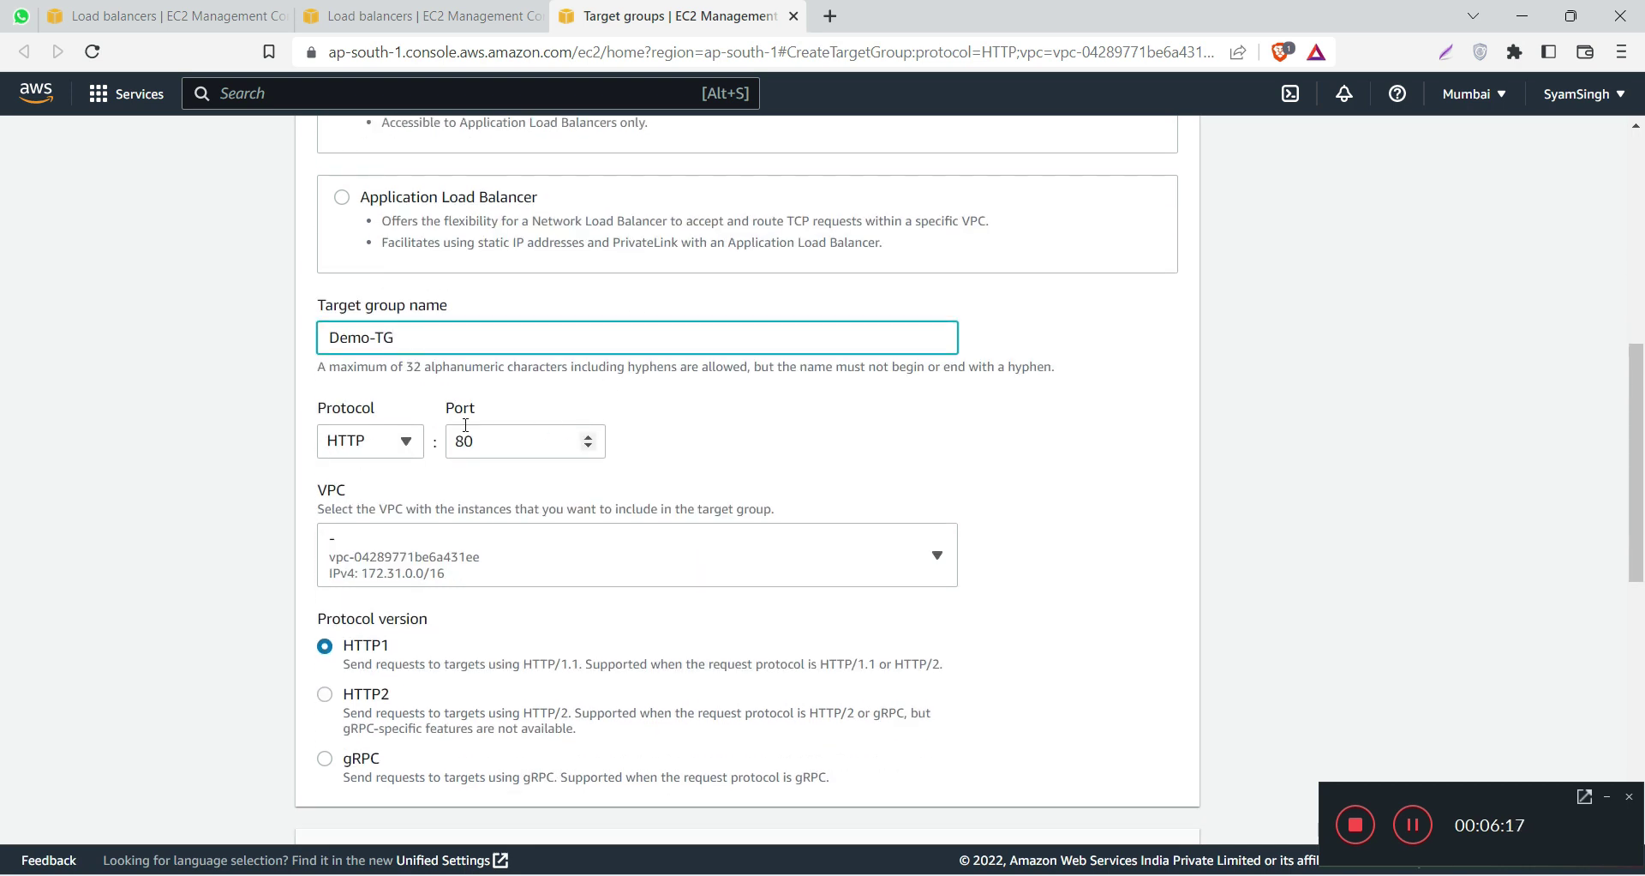
scroll(513, 471, "down", 2)
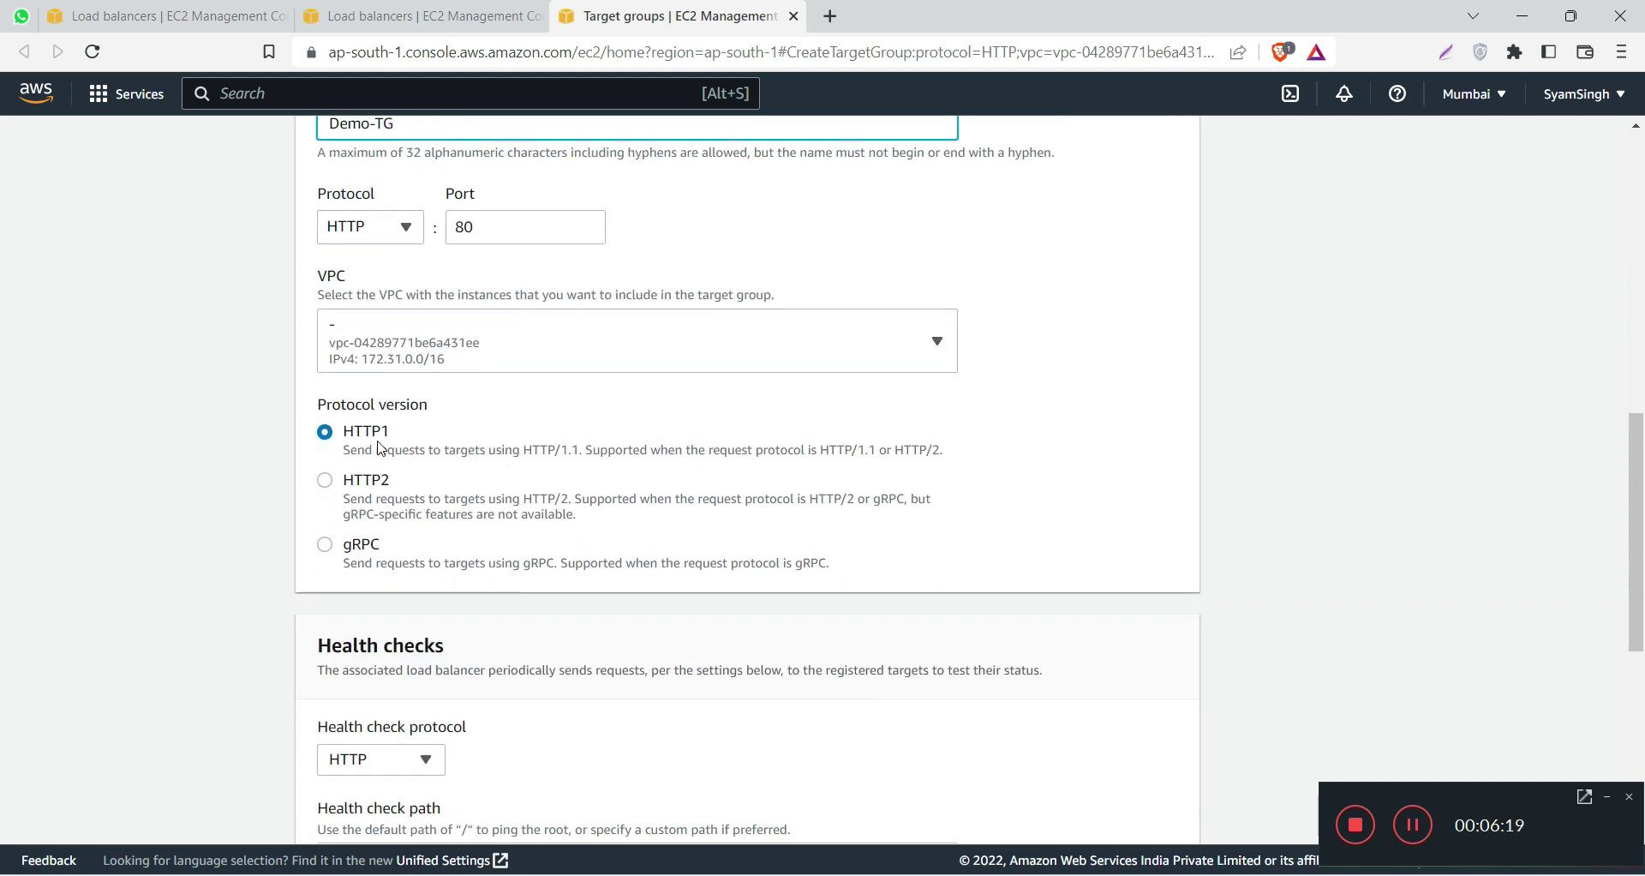
scroll(414, 445, "down", 1)
scroll(414, 442, "down", 1)
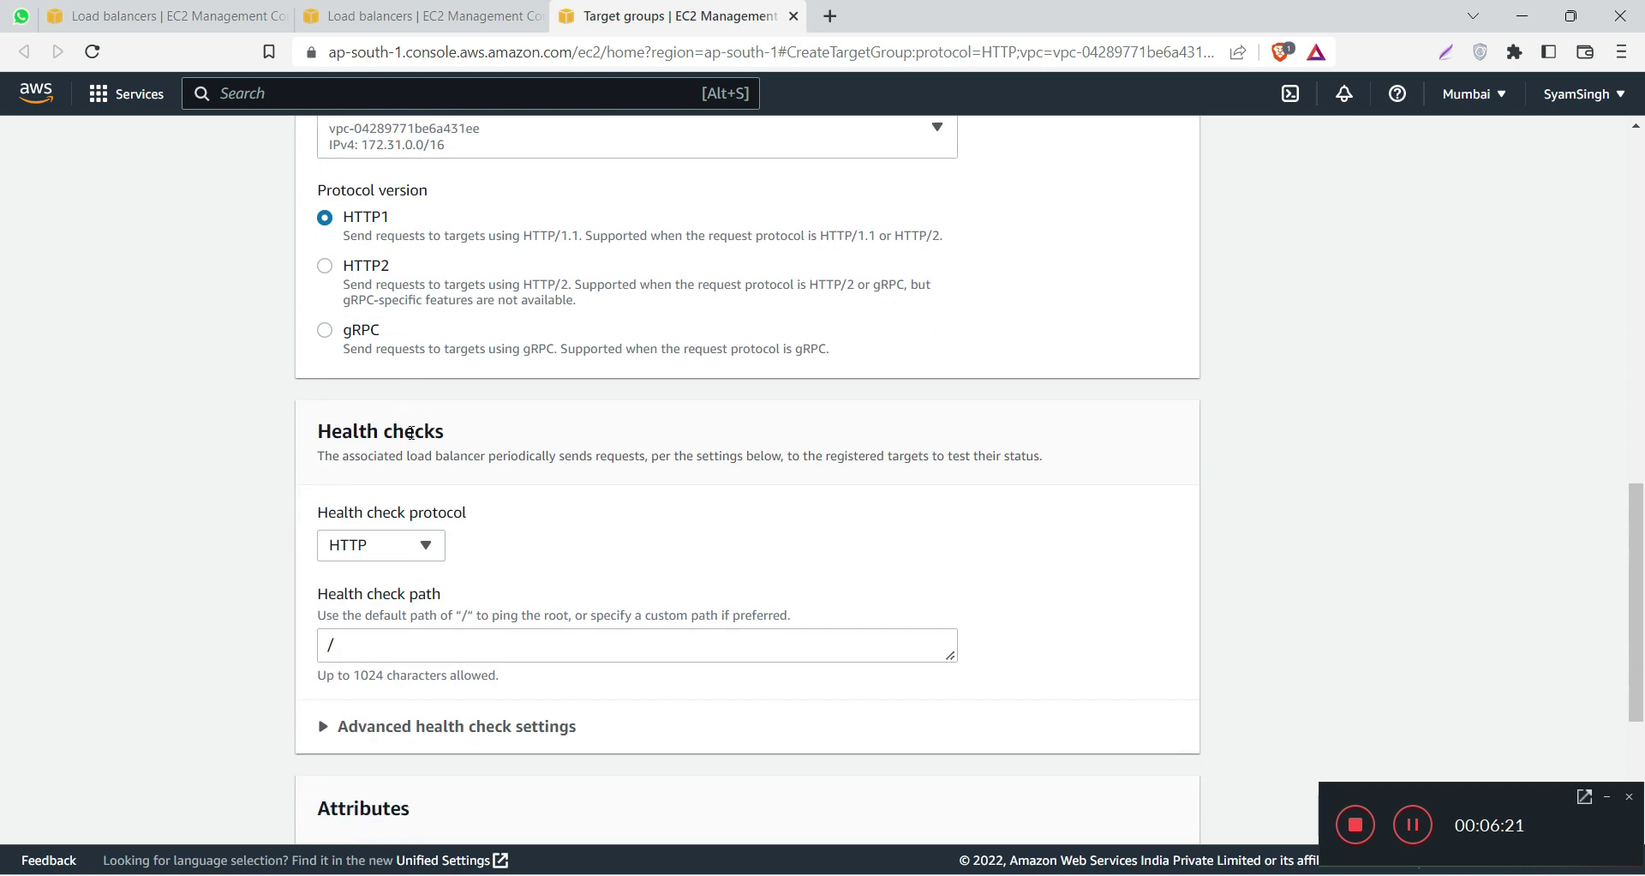
scroll(411, 431, "down", 1)
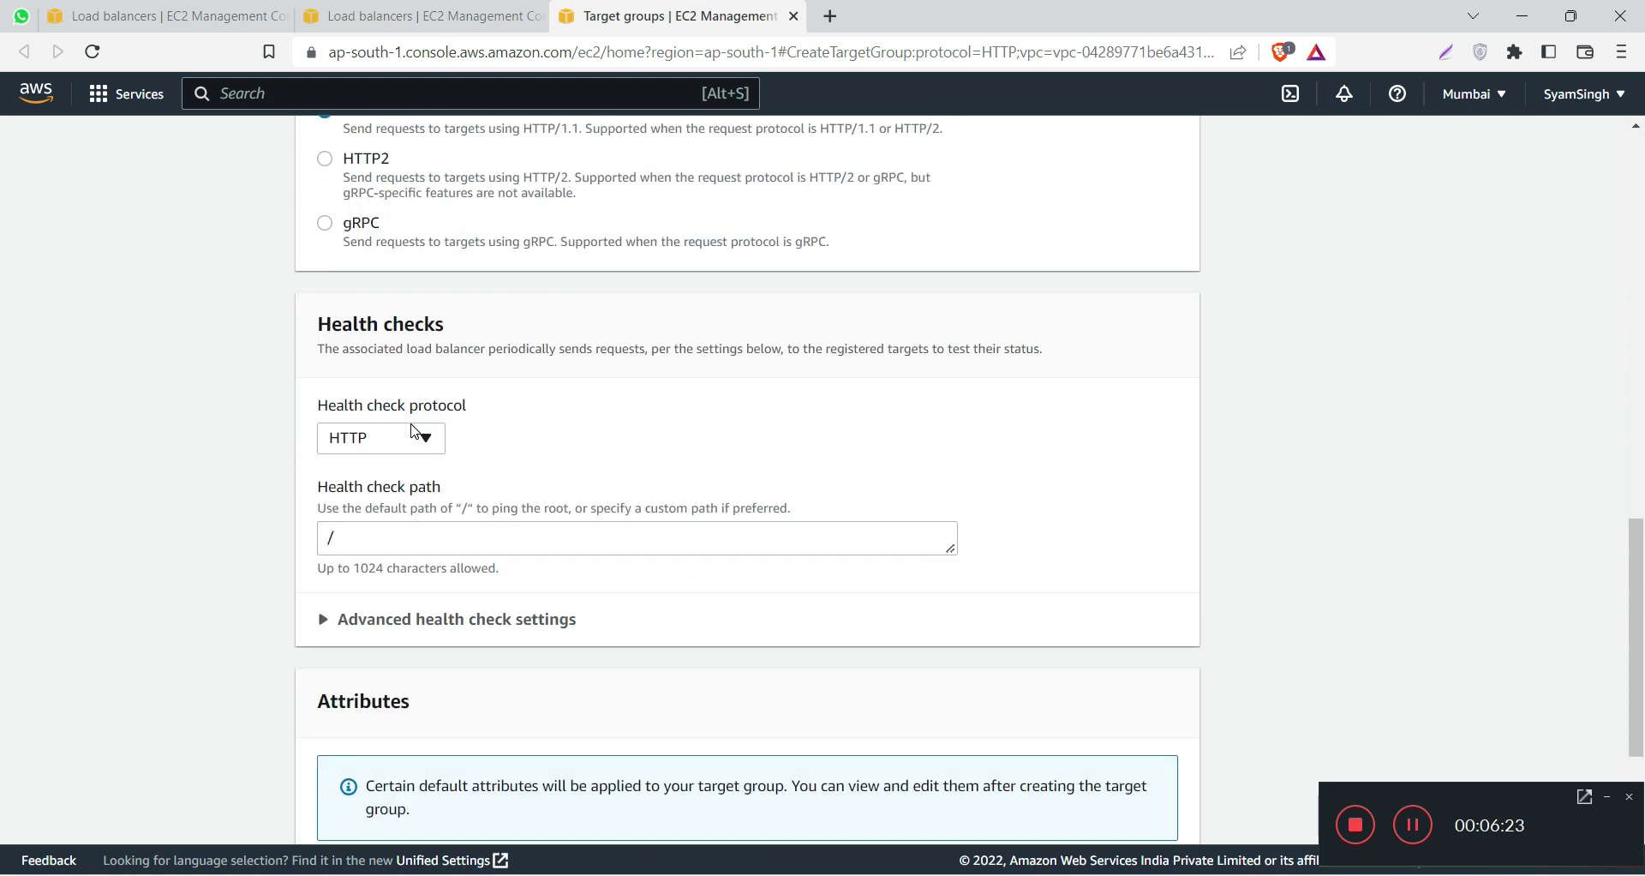
scroll(433, 484, "down", 1)
left_click(440, 506)
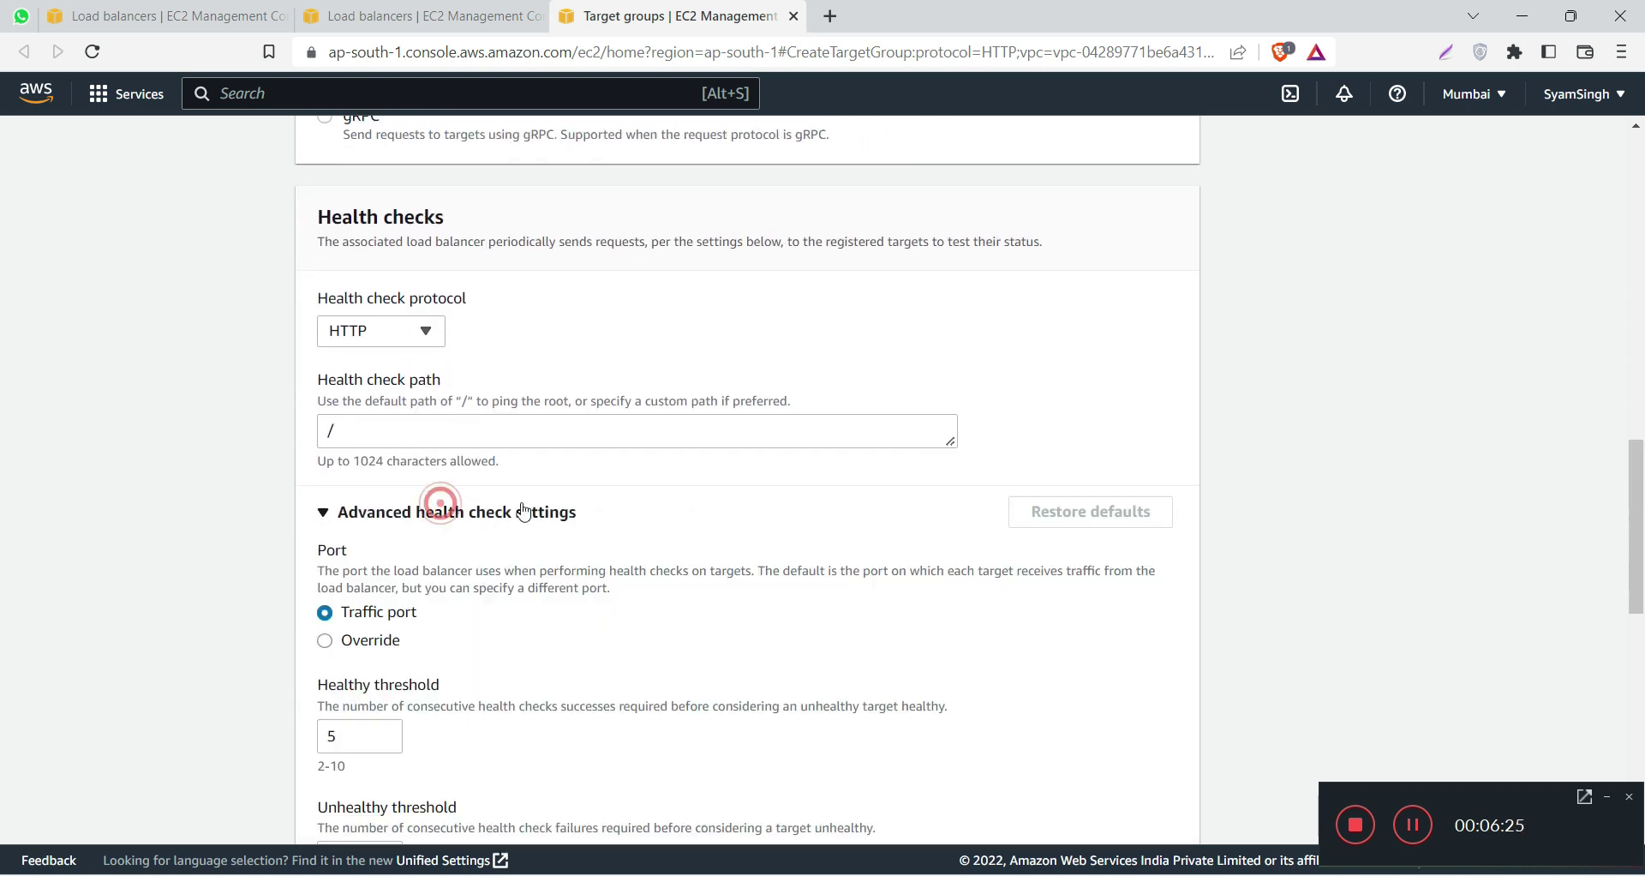
scroll(523, 511, "down", 2)
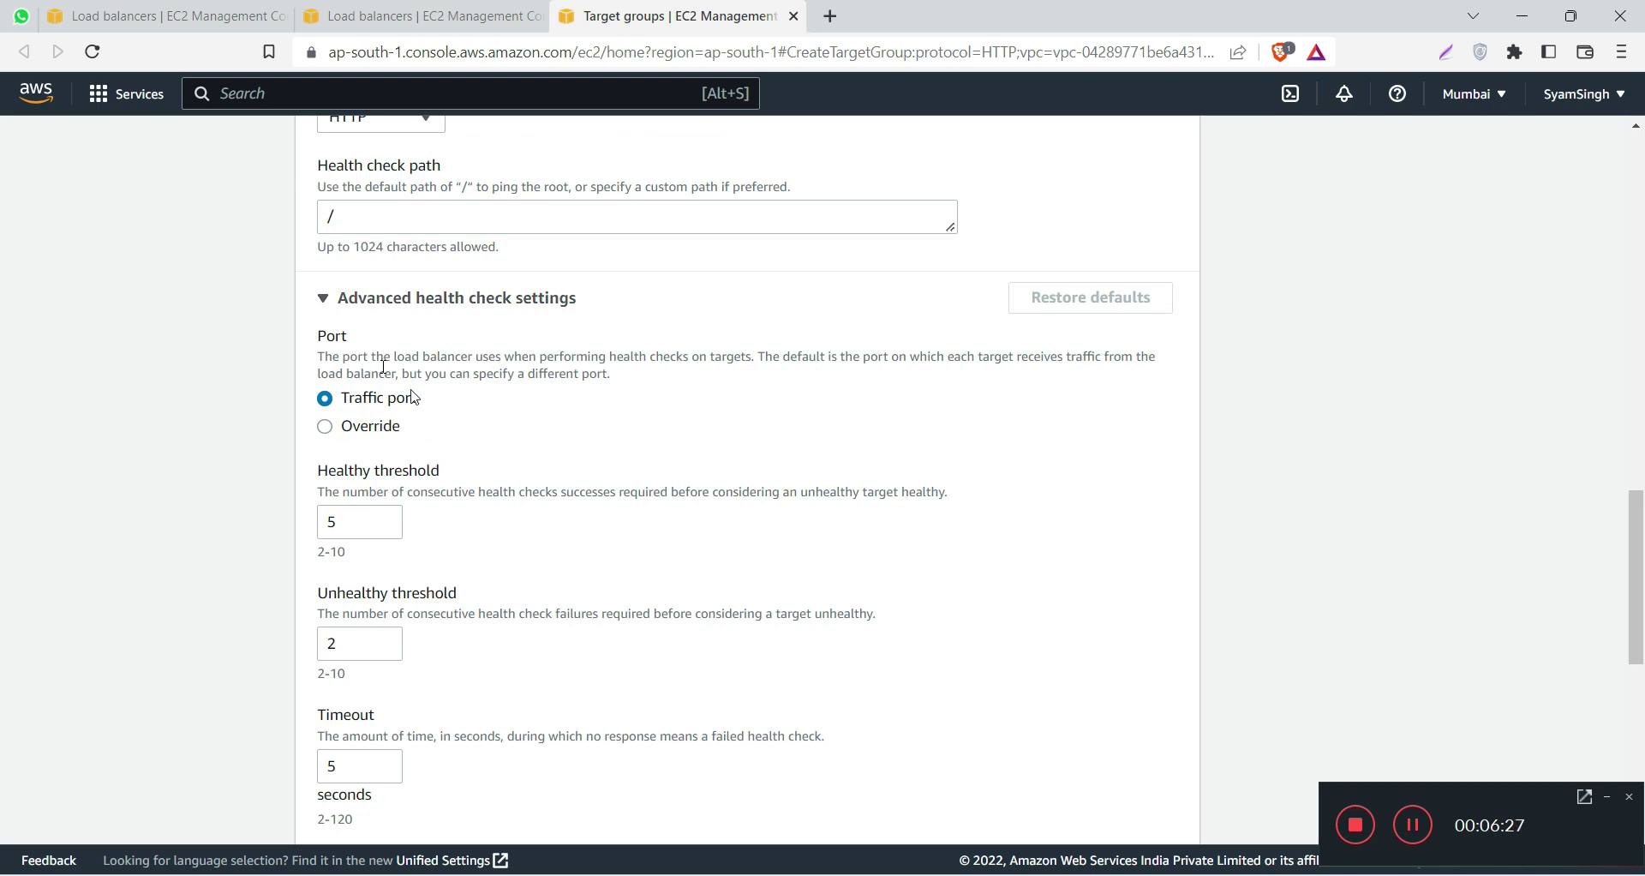
left_click(437, 298)
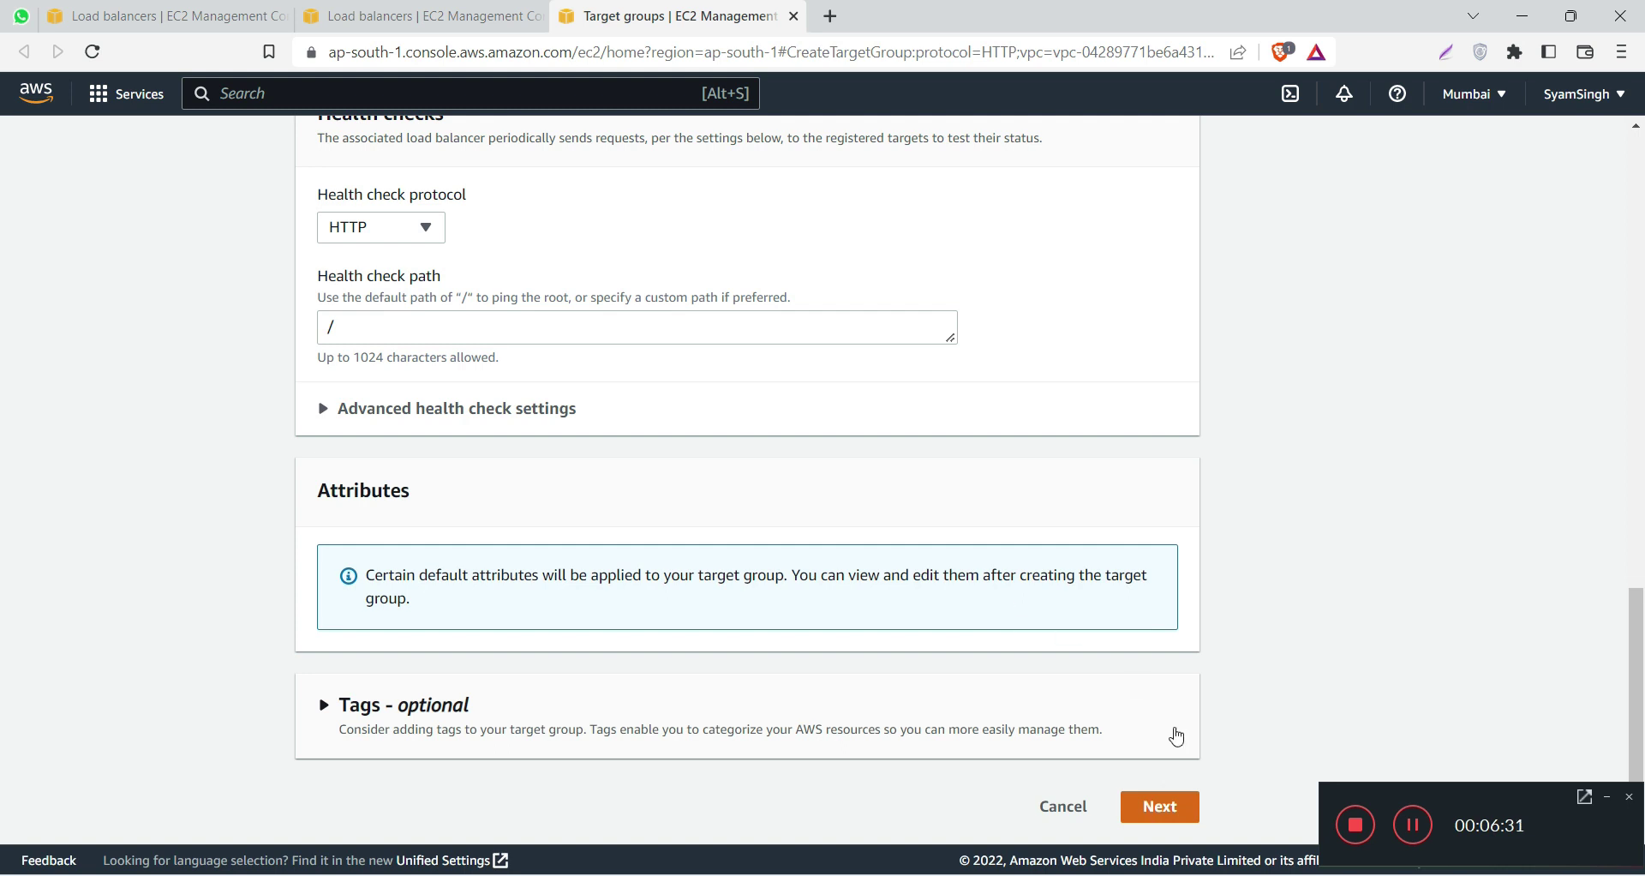
Step: Add My-Instance-1 and My-Instance-2 as pending targets on port 80 and create the target group
left_click(1173, 809)
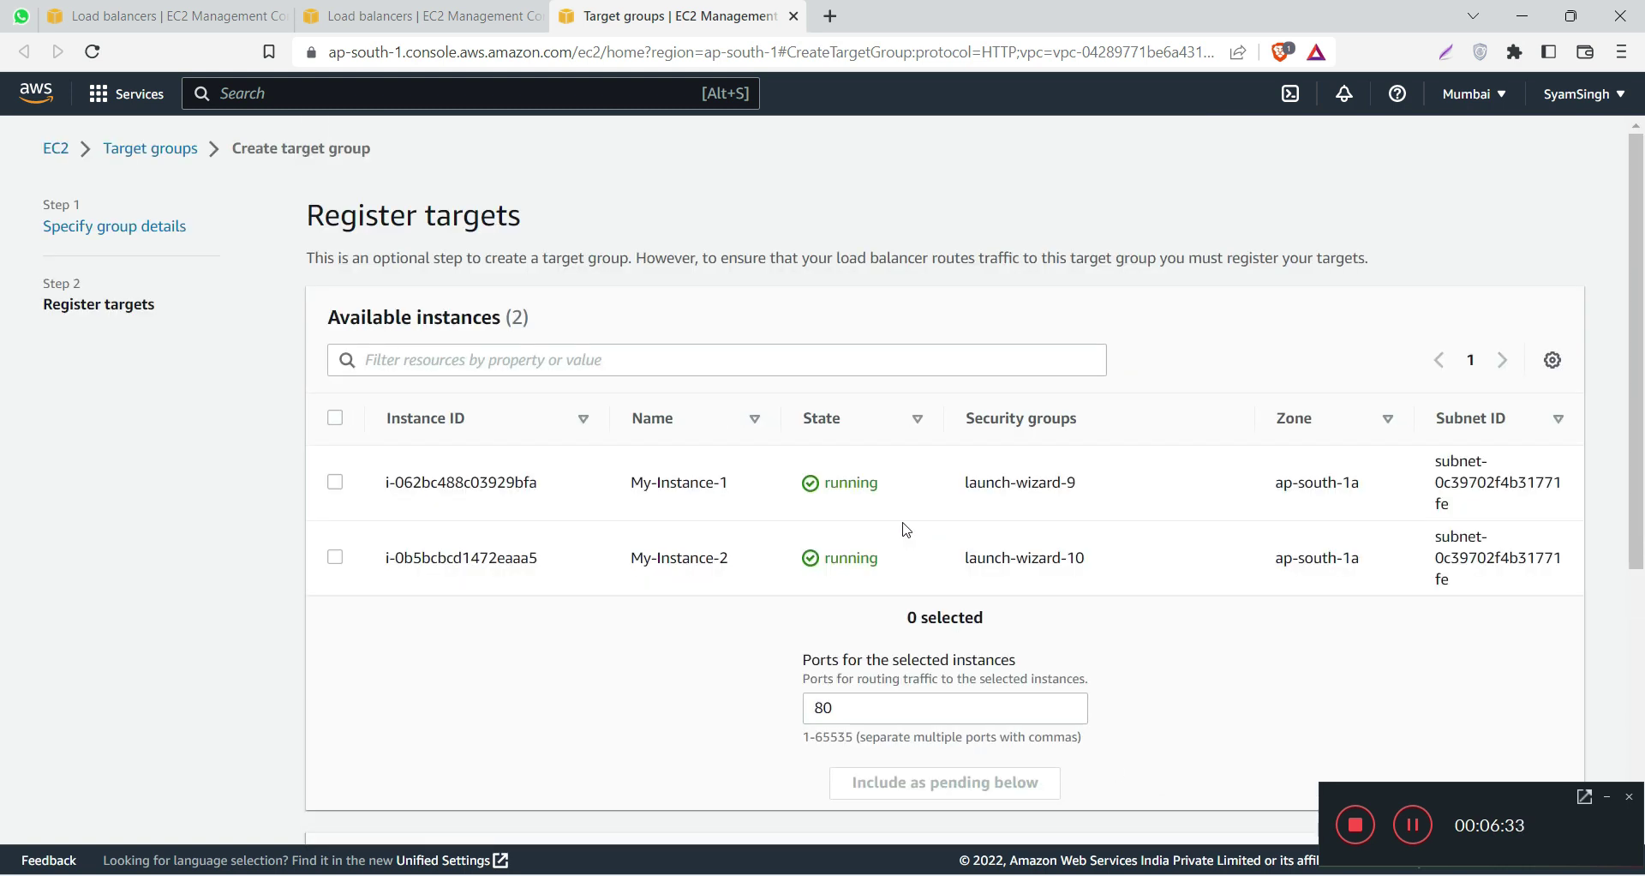
scroll(583, 487, "down", 1)
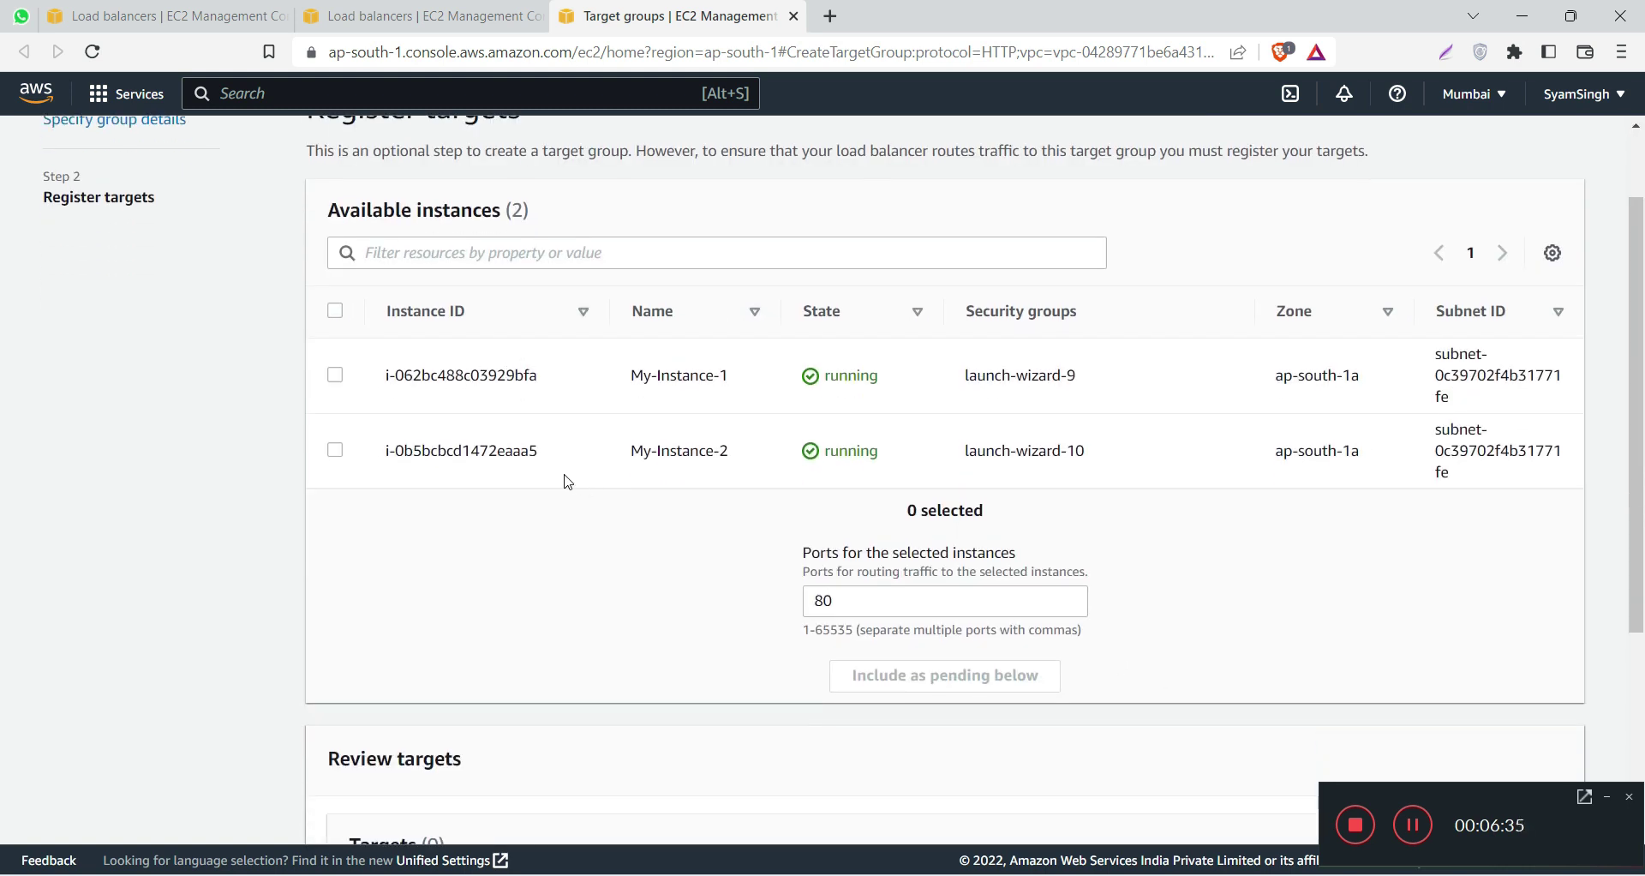
left_click(335, 310)
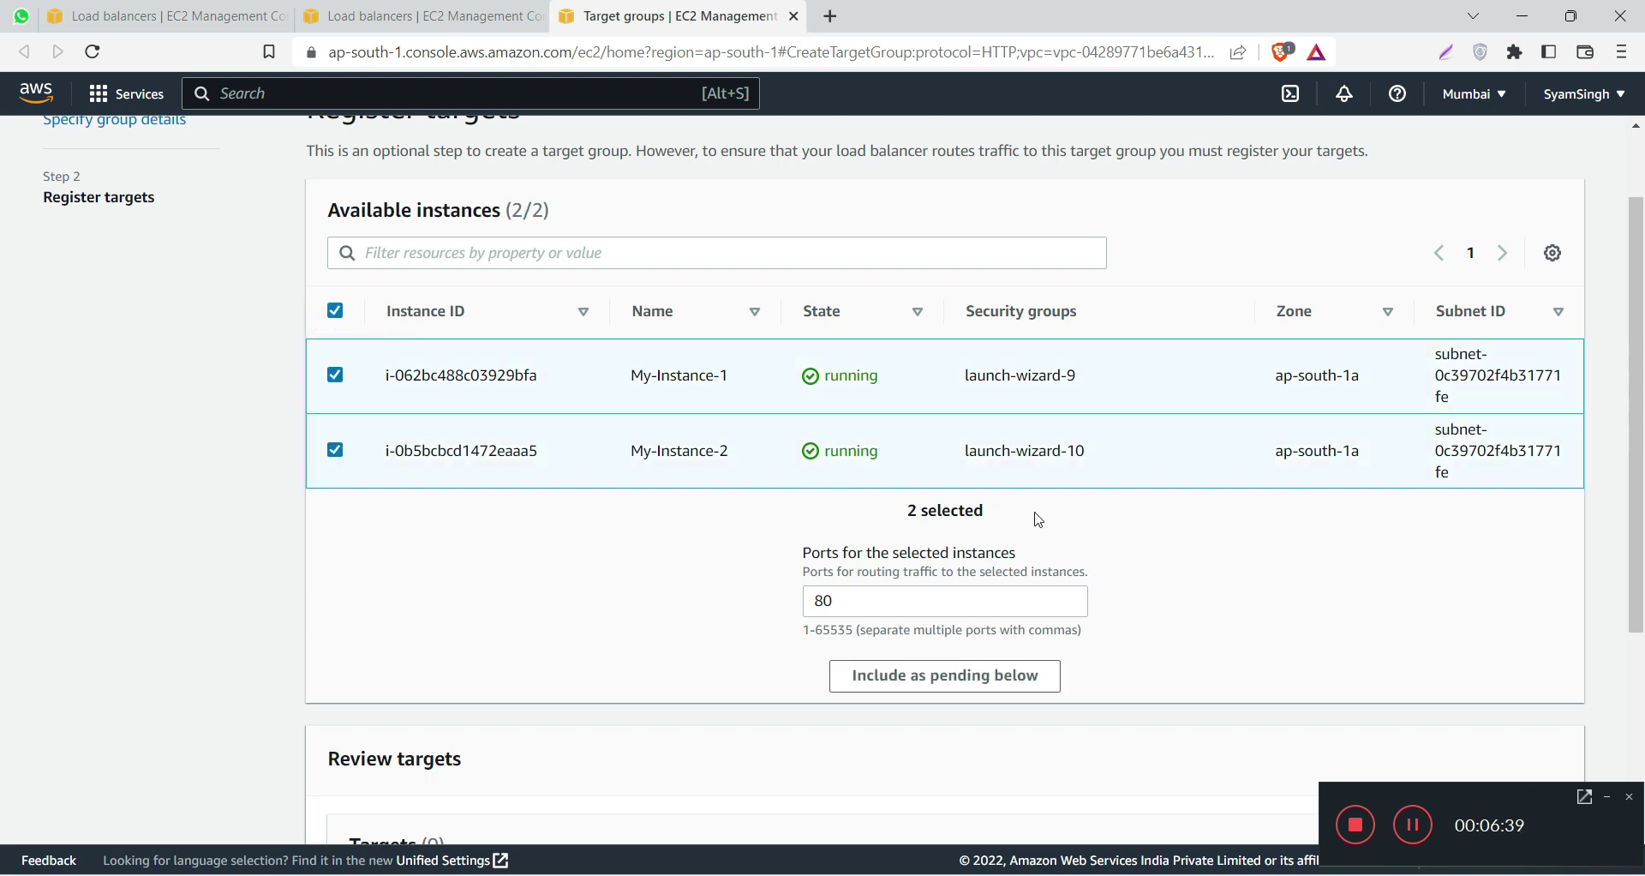
scroll(1037, 518, "down", 3)
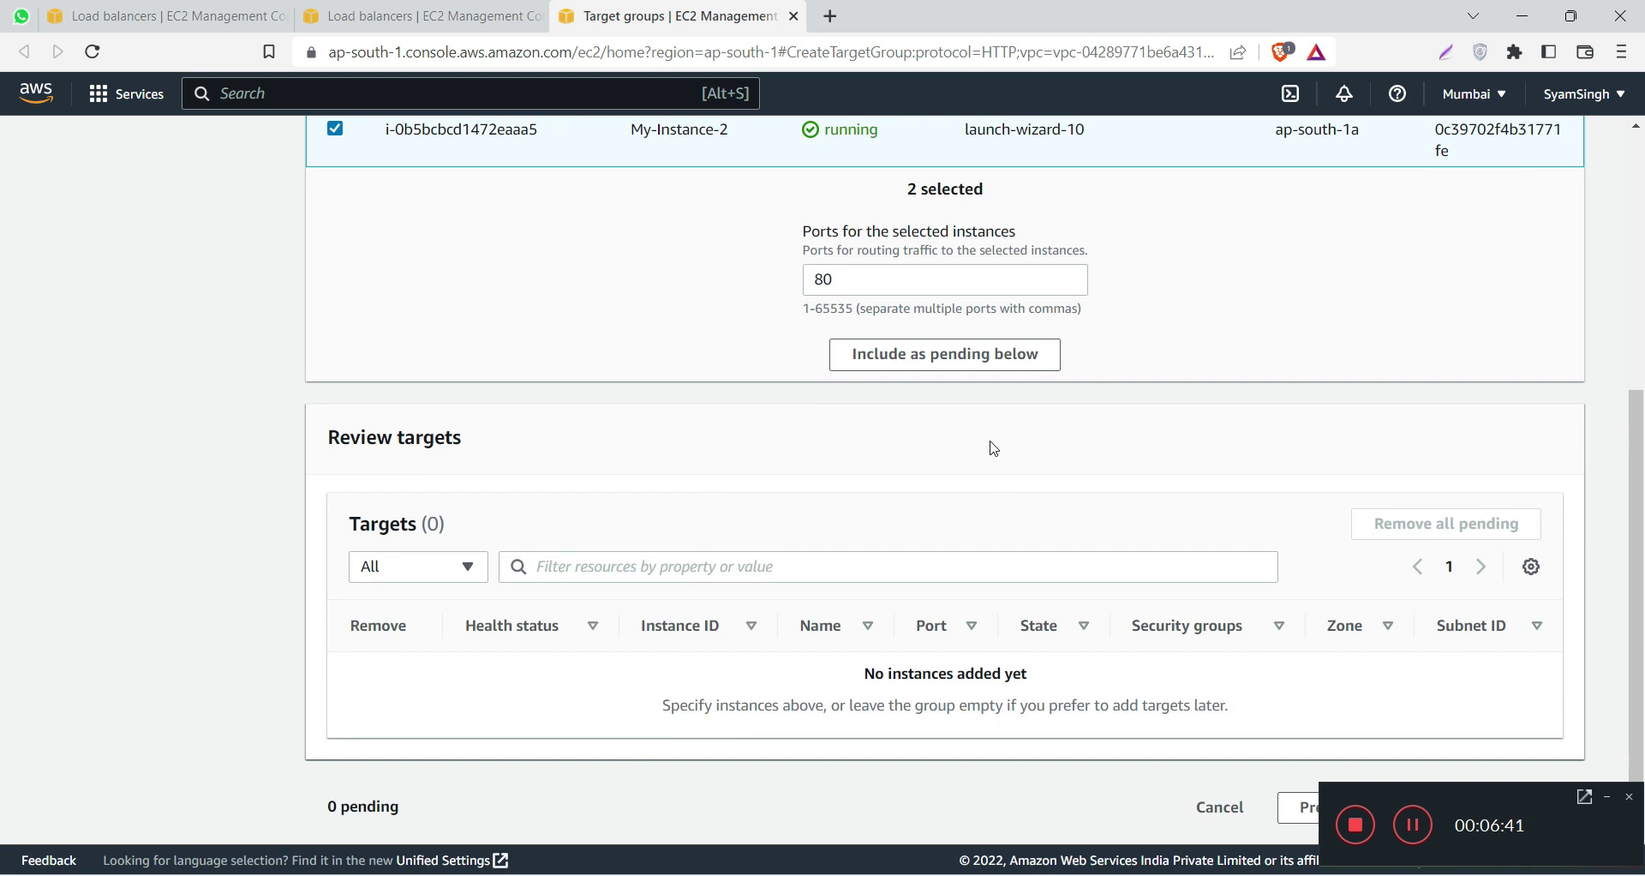
left_click(950, 369)
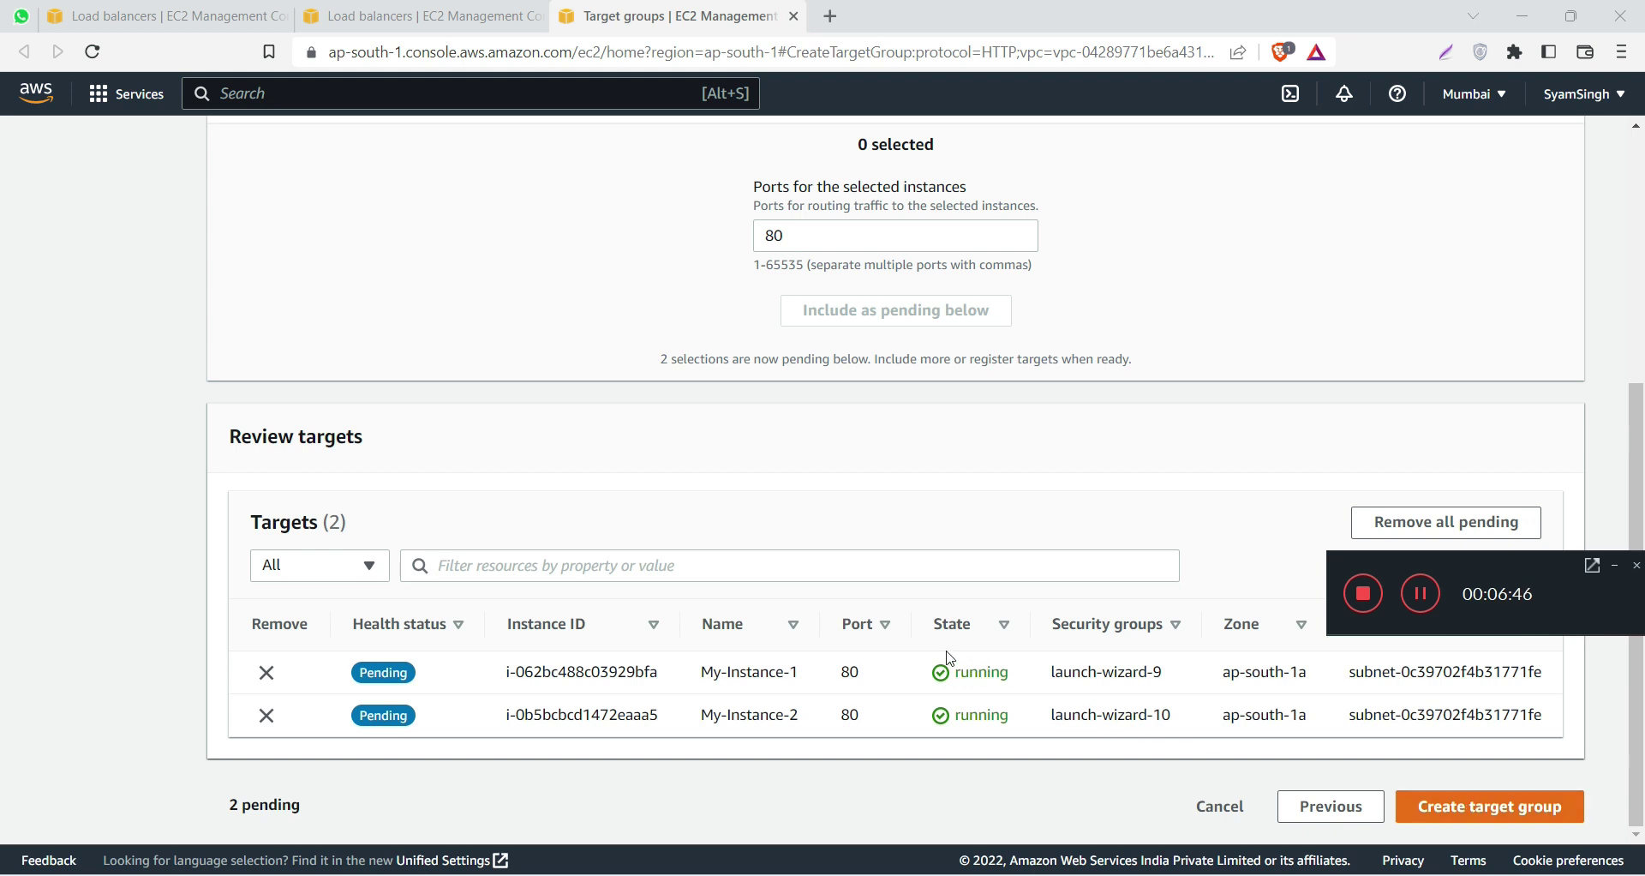
left_click(1489, 815)
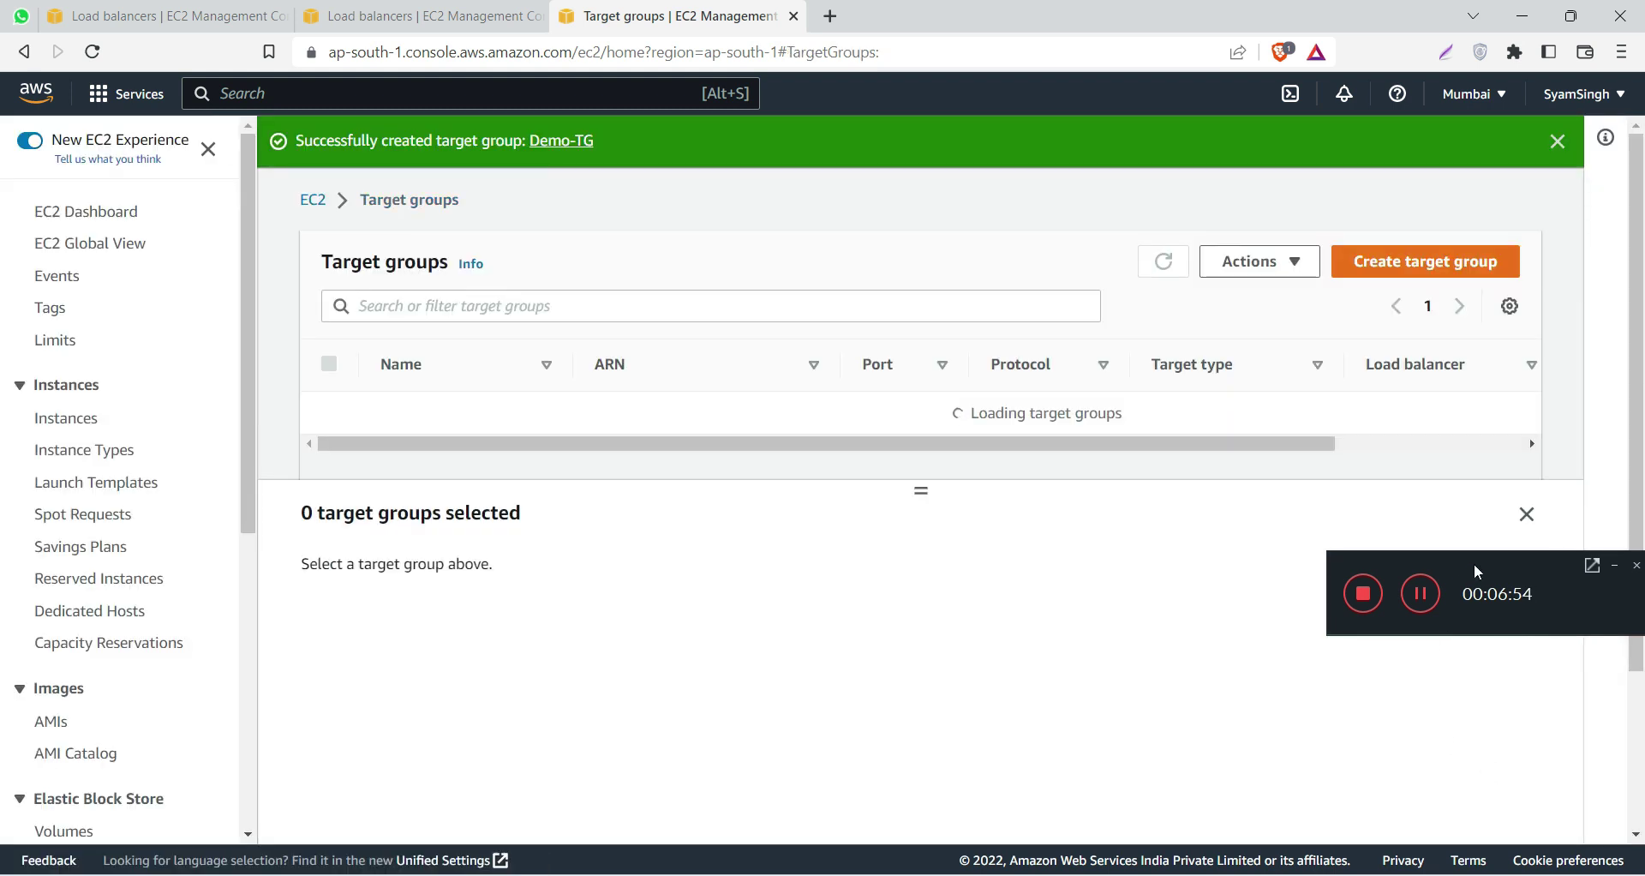
Step: View the new target group's details in the list and return to the Demo-ALB form's listener settings
left_click_drag(1473, 563, 1488, 804)
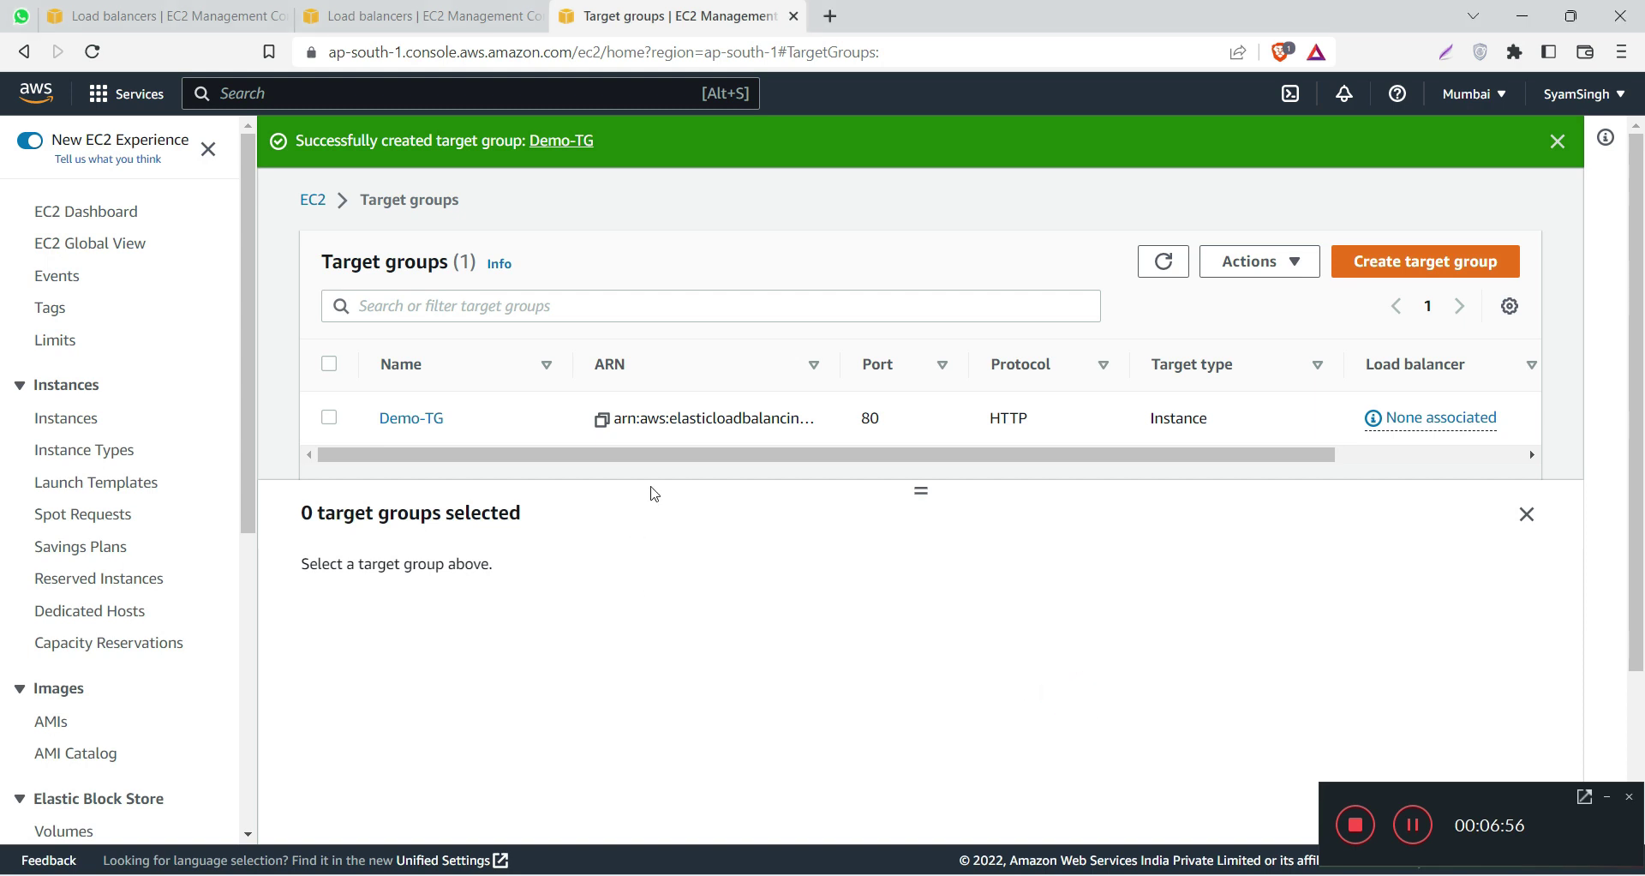
left_click_drag(665, 455, 1116, 458)
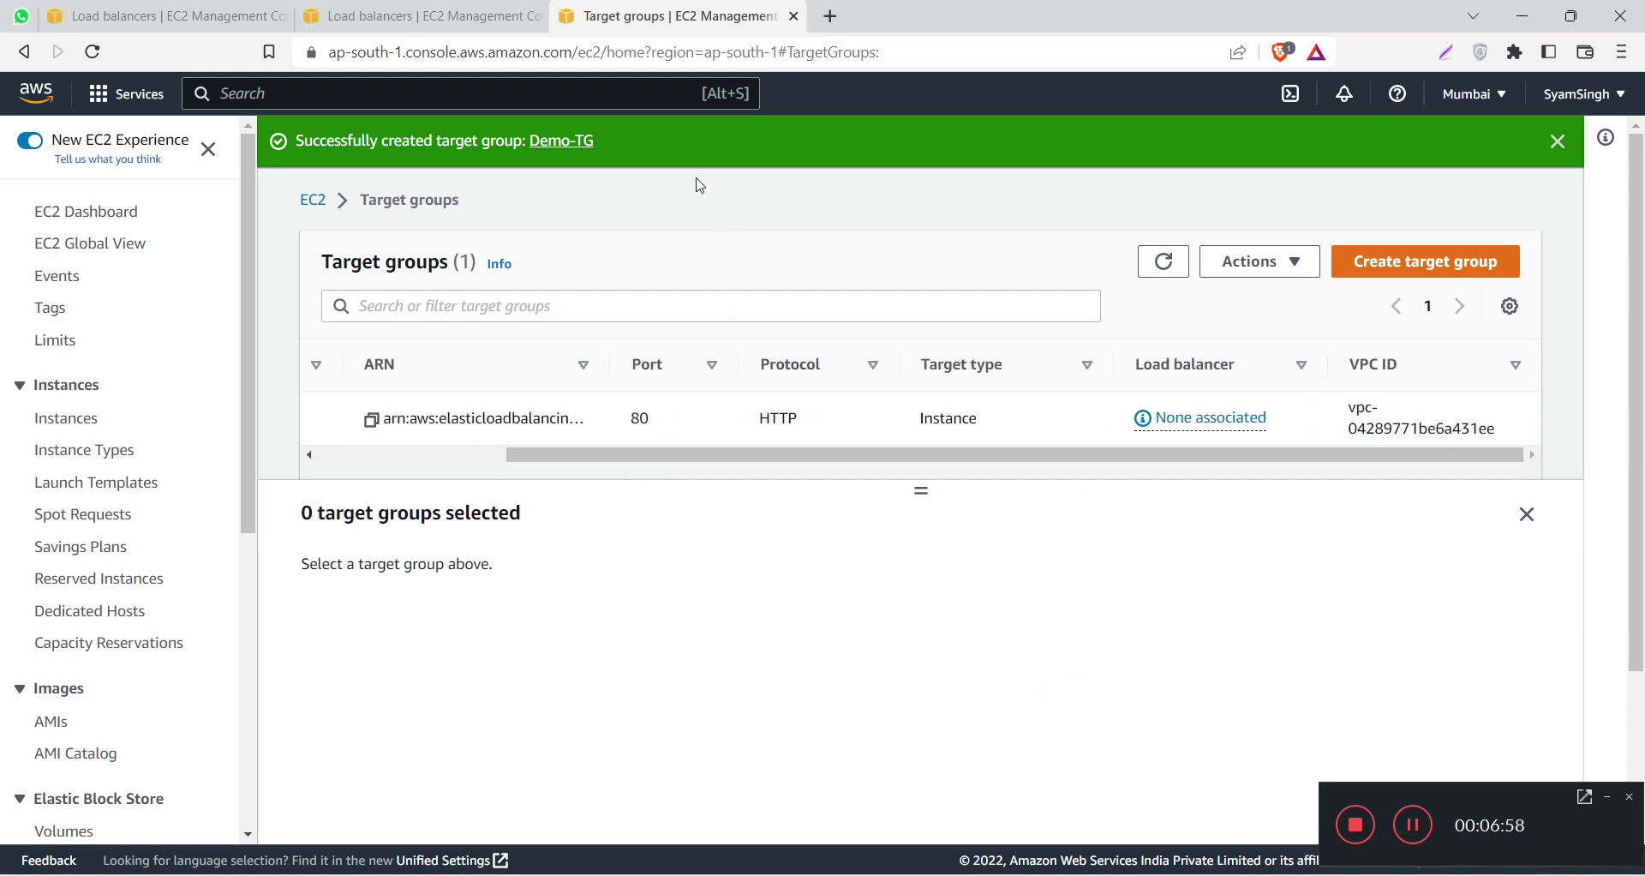
left_click(419, 17)
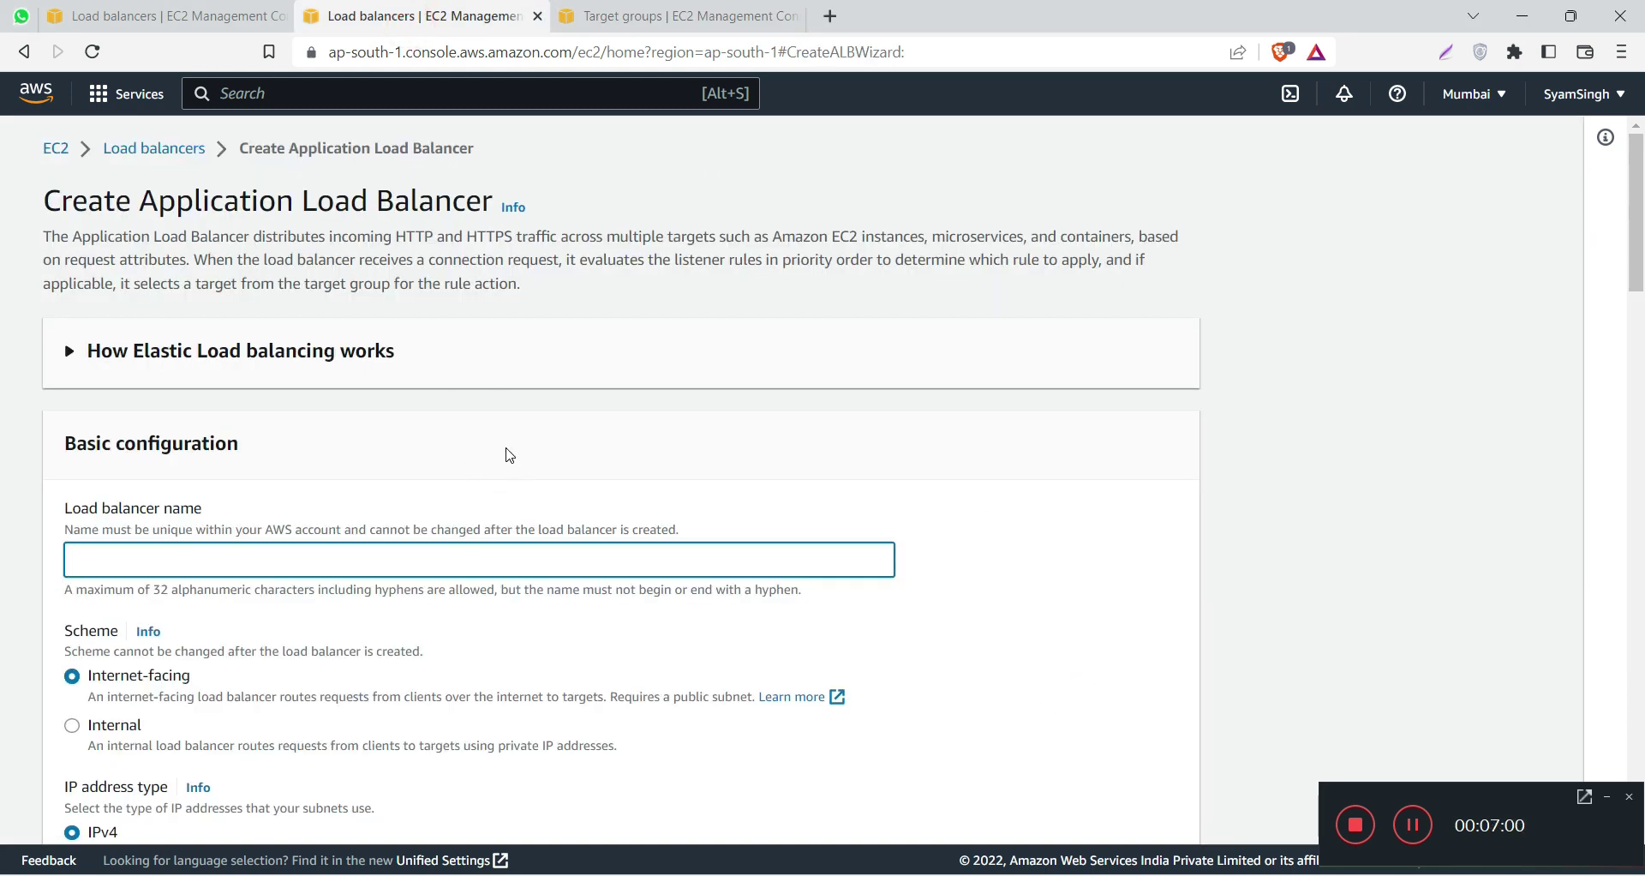
left_click(204, 26)
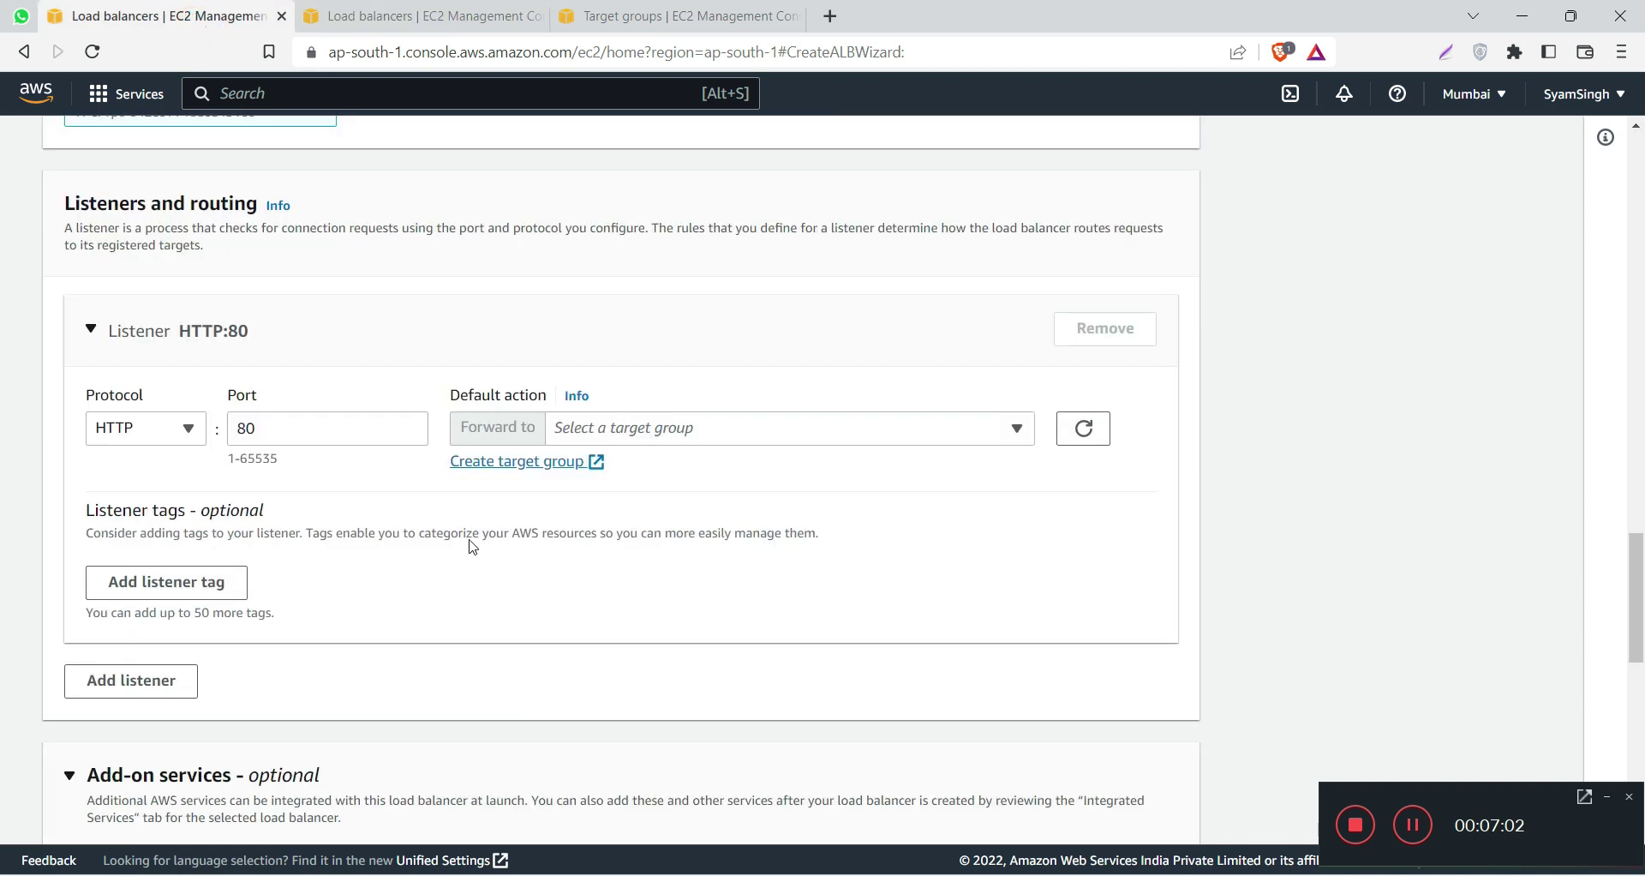
Step: Refresh the available target groups and set the HTTP:80 listener's default action to forward to Demo-TG
left_click(1063, 428)
left_click(1011, 437)
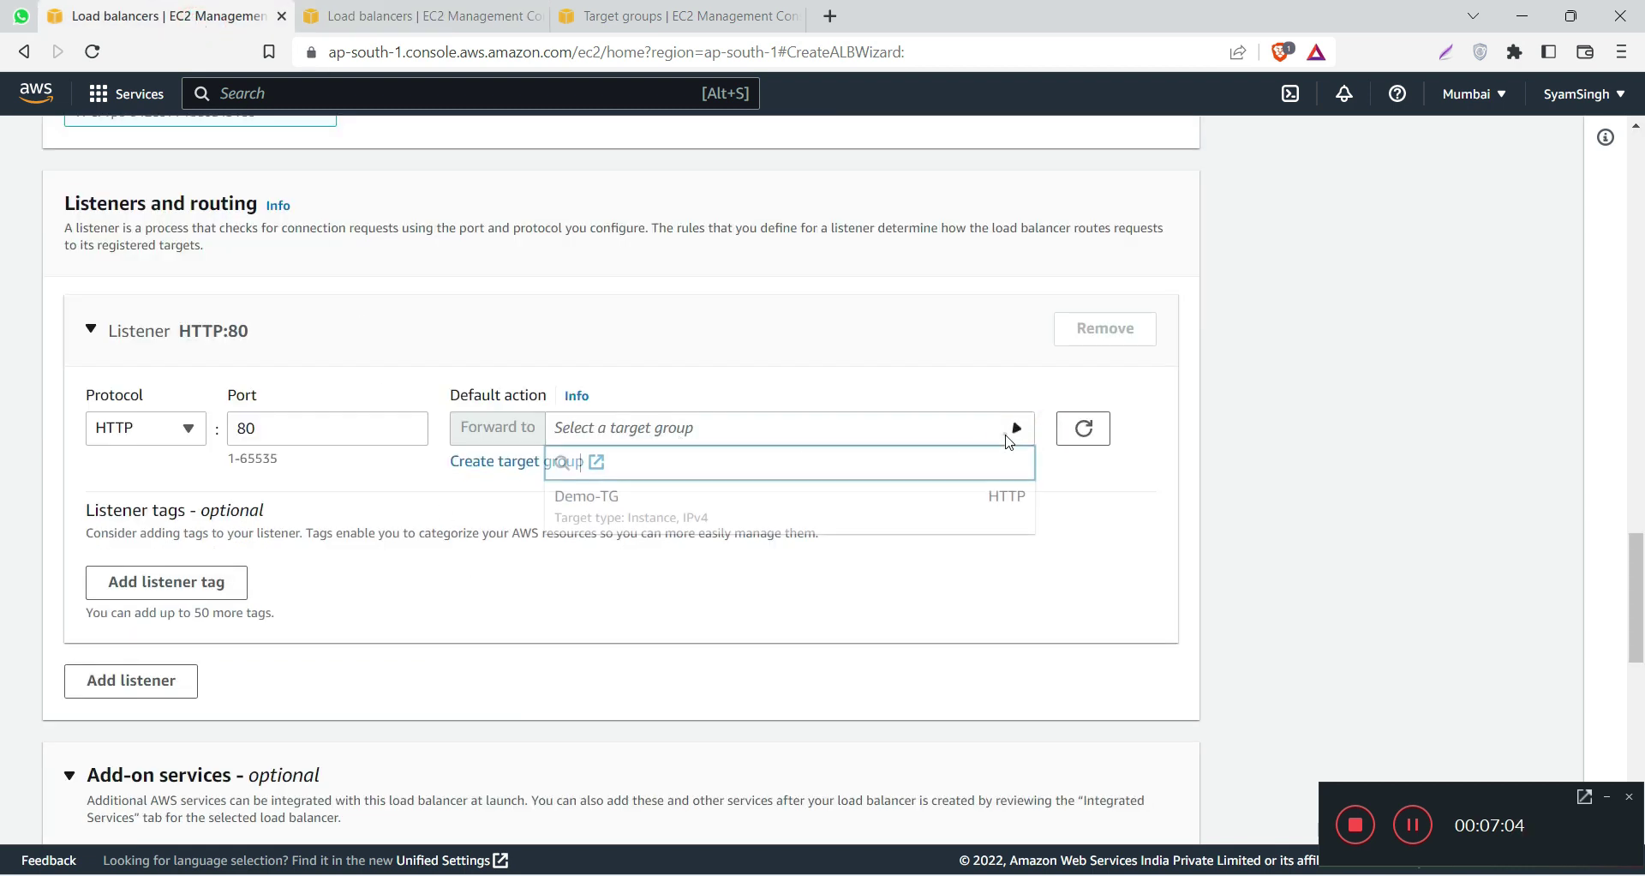
left_click(678, 504)
Step: Review the remaining optional settings and the configuration summary, and create the Demo-ALB load balancer
scroll(679, 504, "down", 5)
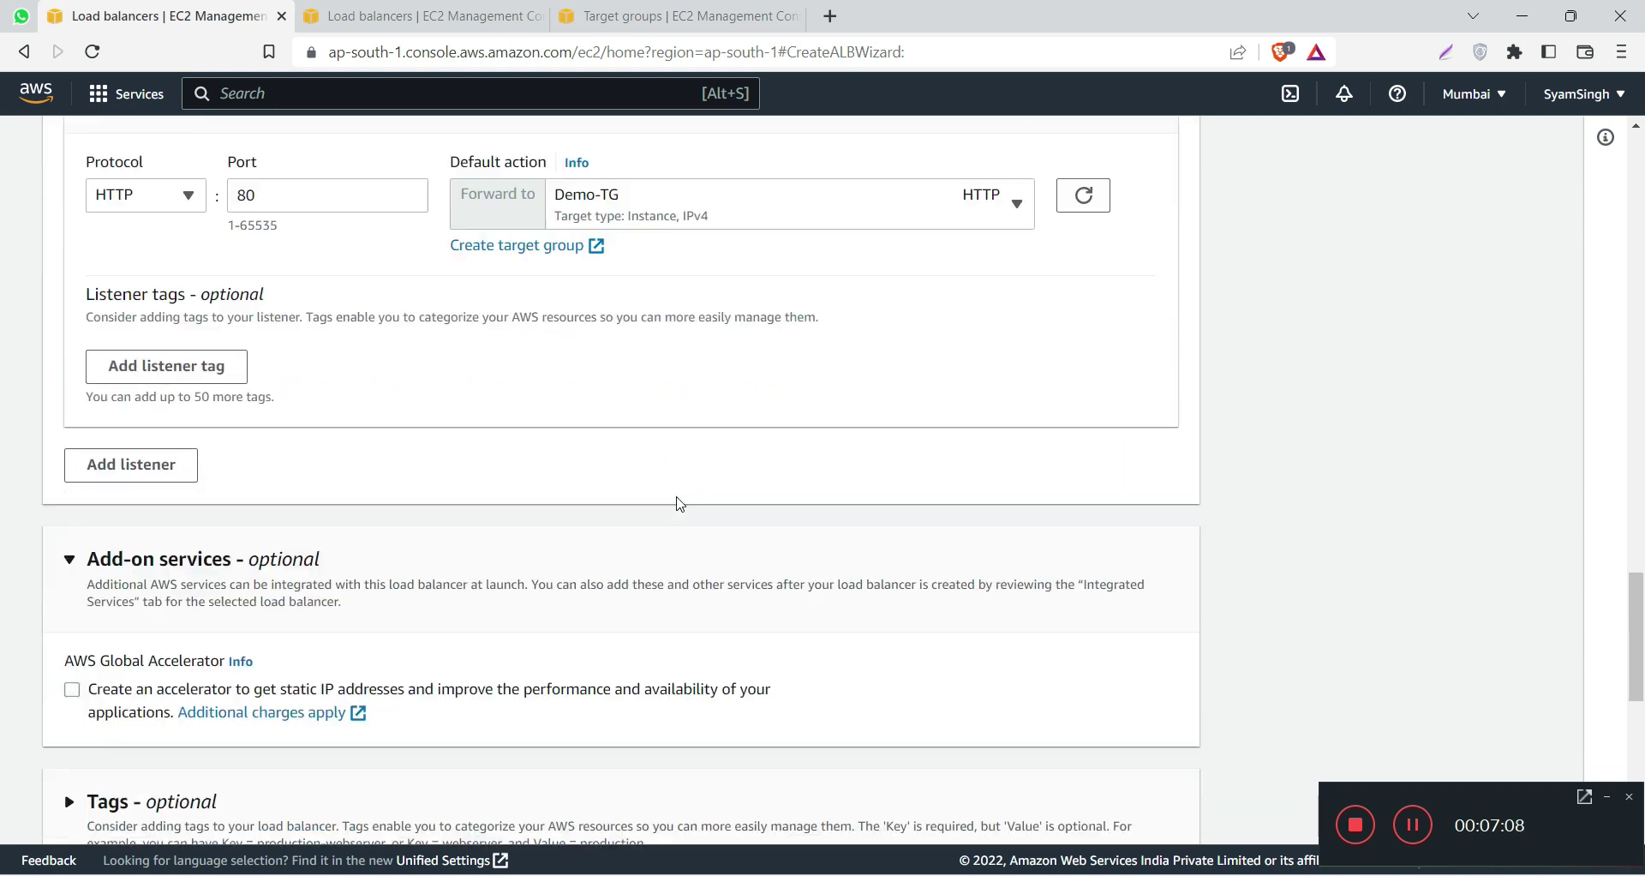
scroll(679, 503, "down", 1)
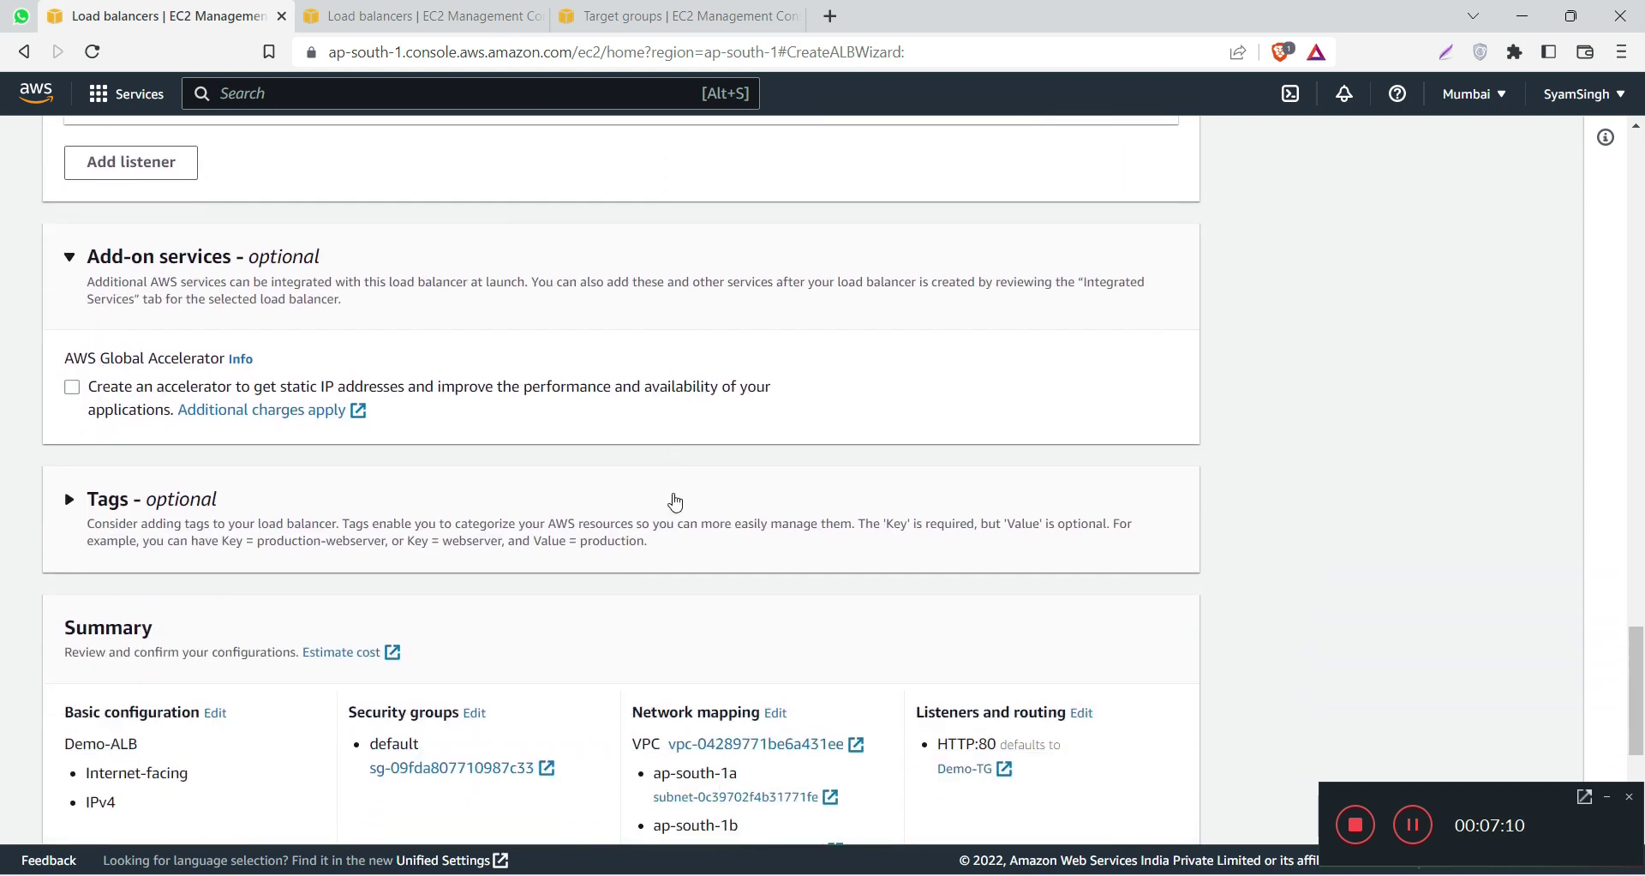
scroll(184, 516, "down", 4)
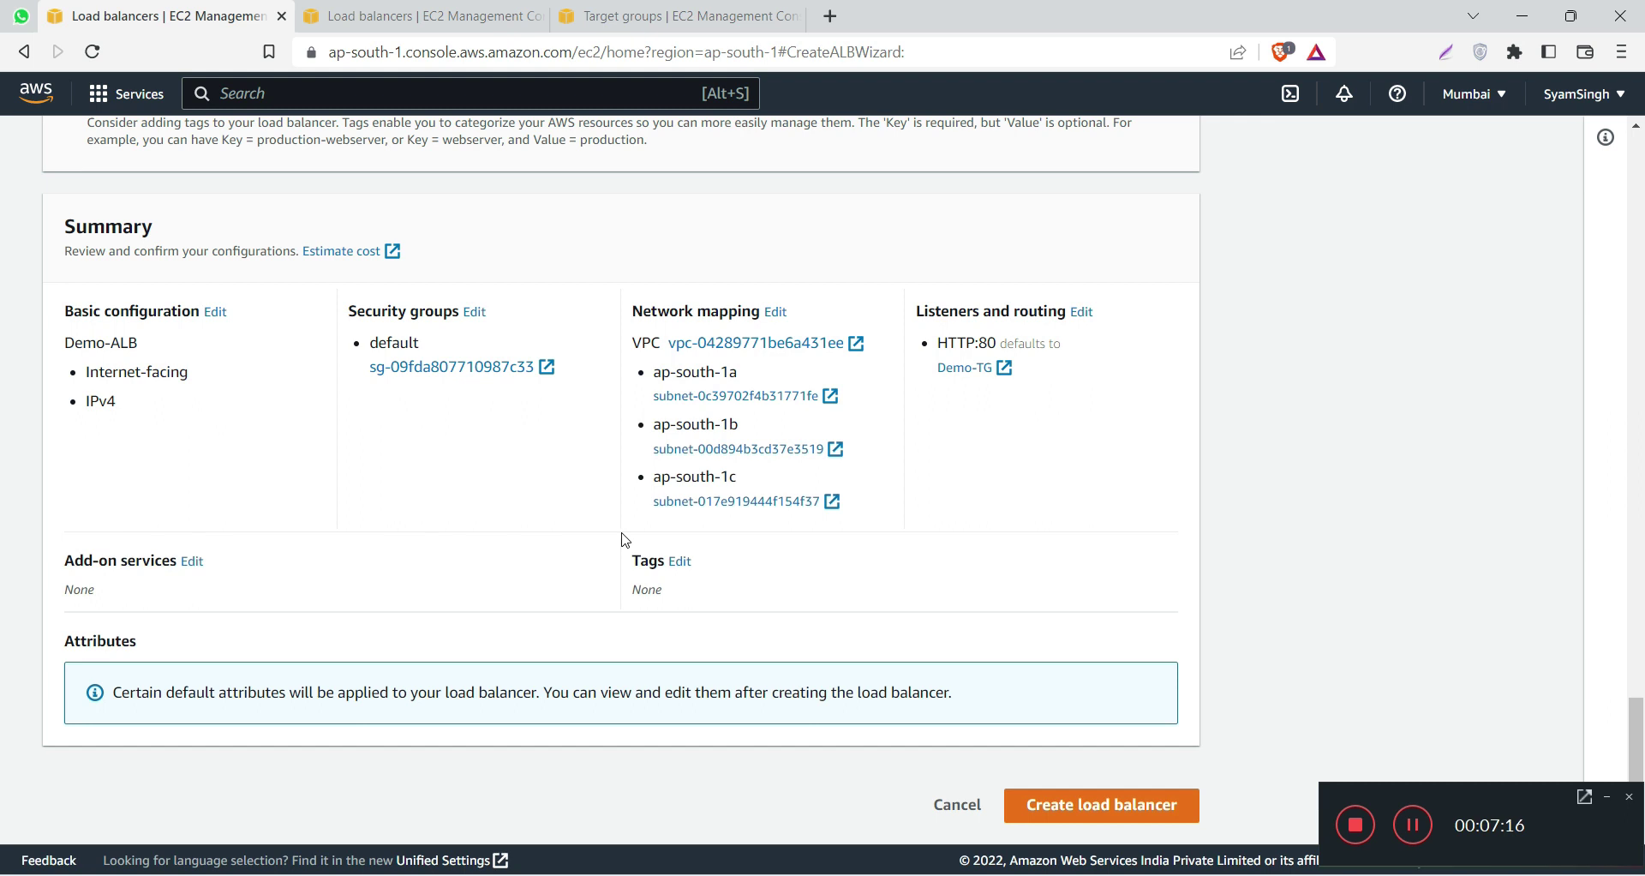
left_click(1080, 810)
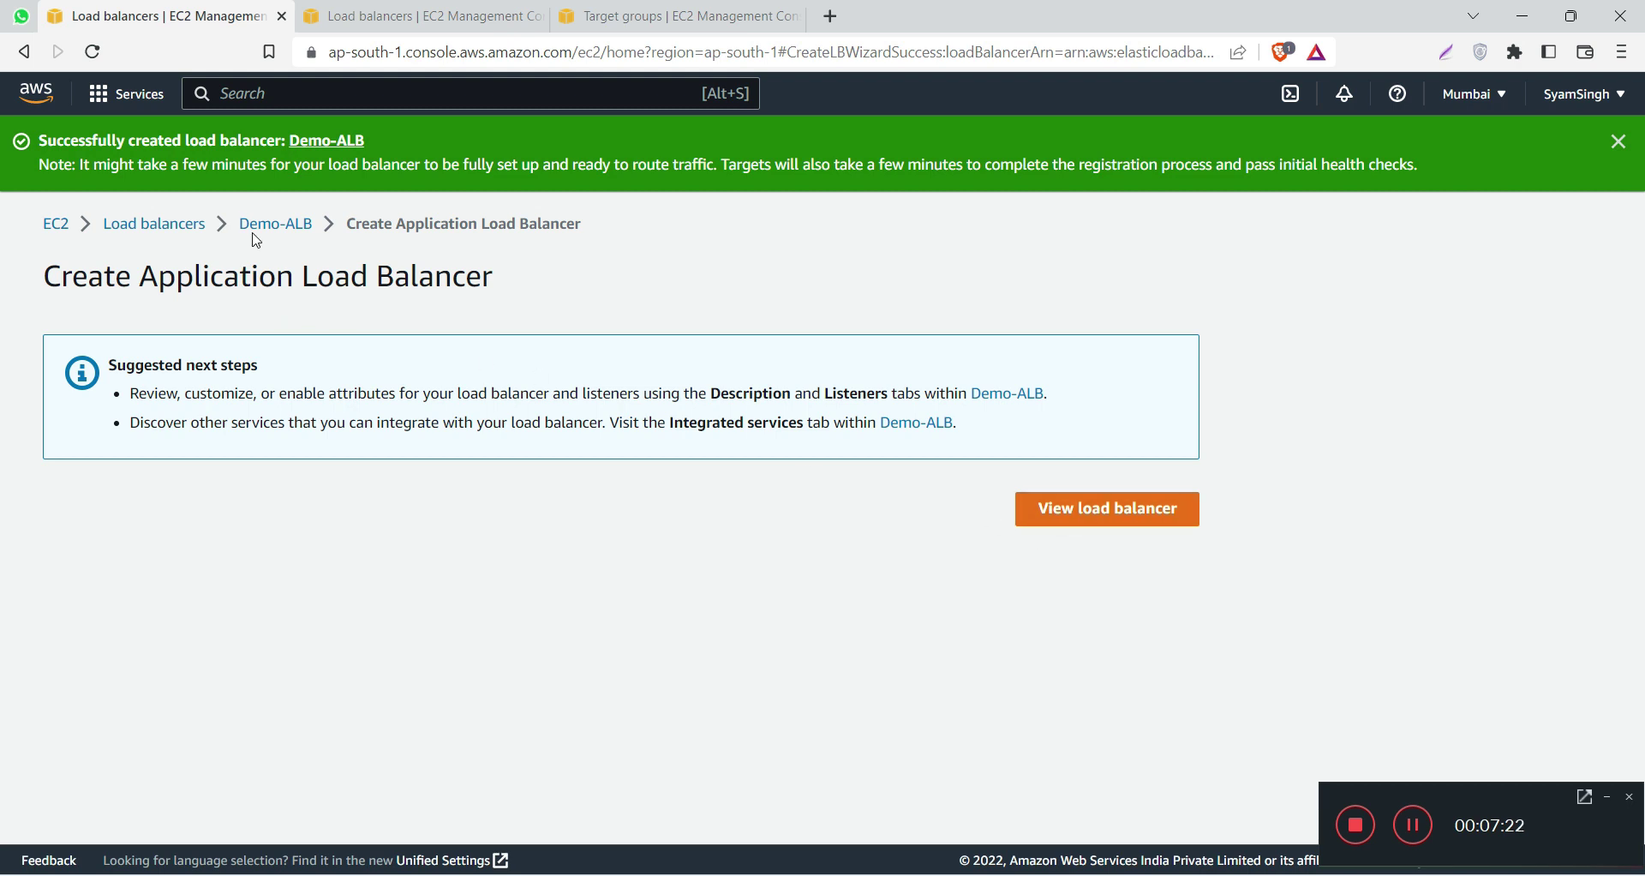
Step: Copy the DNS name from Demo-ALB's description and open that address in a new browser tab
left_click(1095, 519)
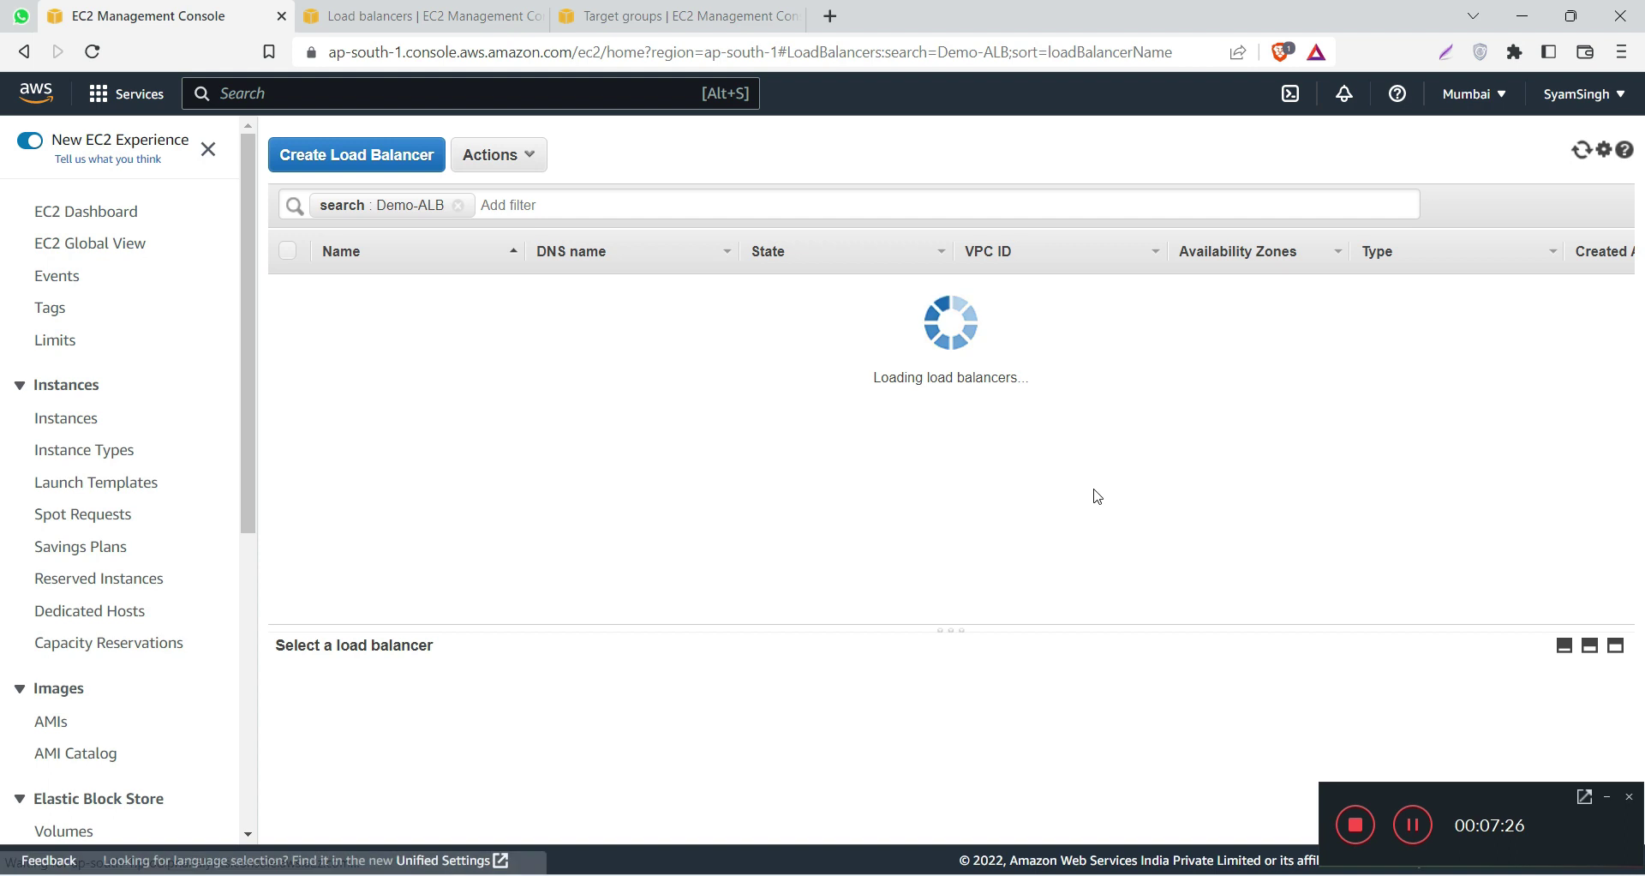
left_click_drag(938, 630, 942, 404)
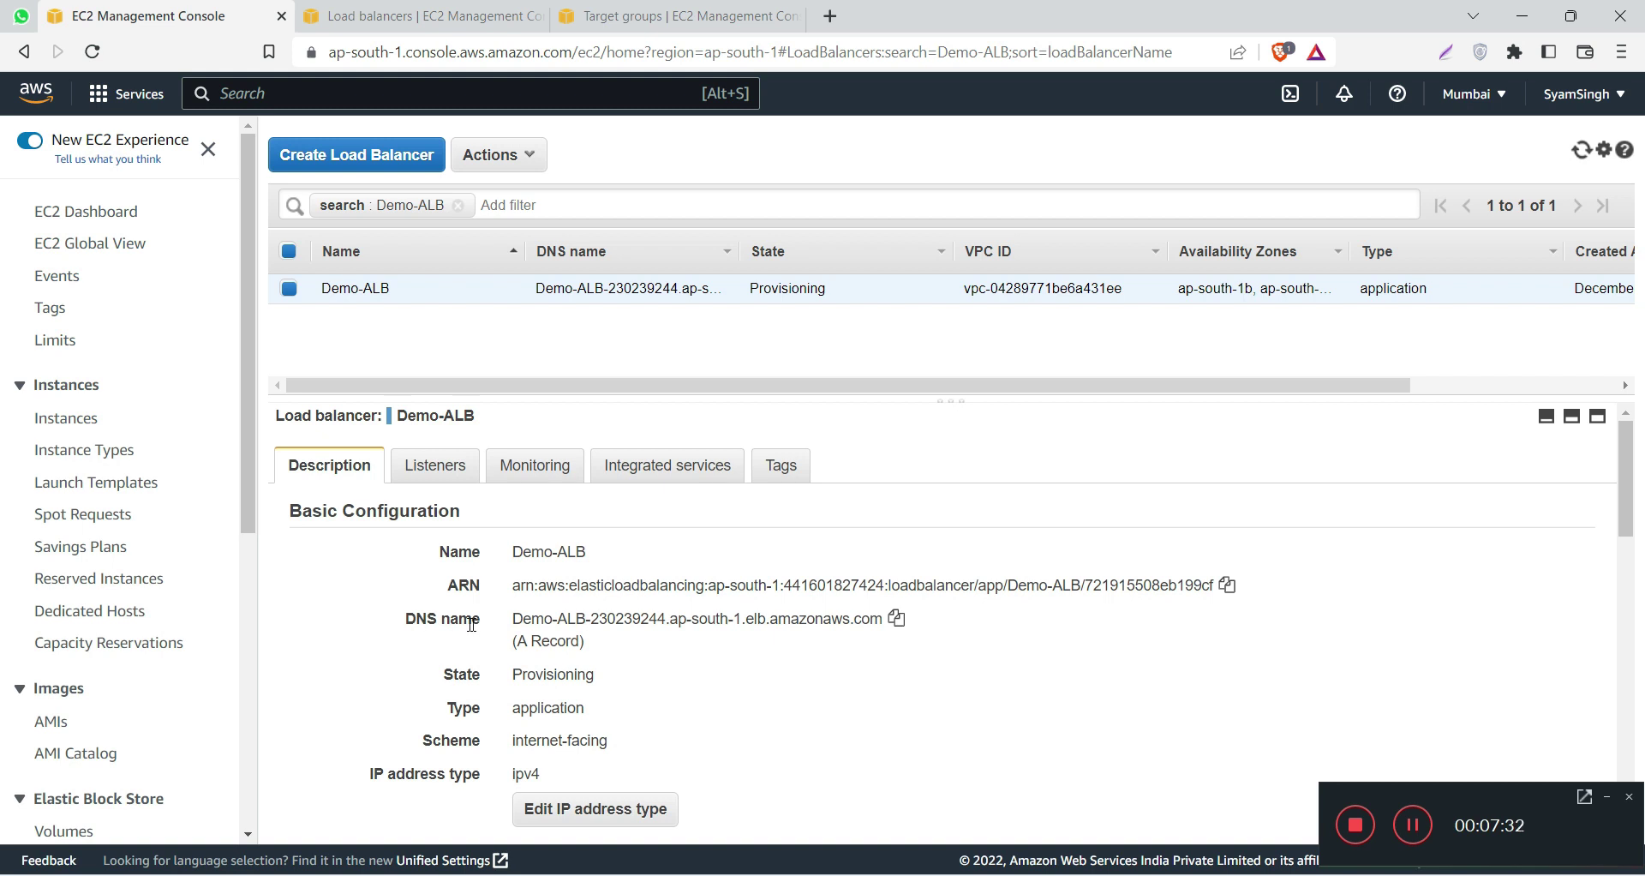
left_click(896, 618)
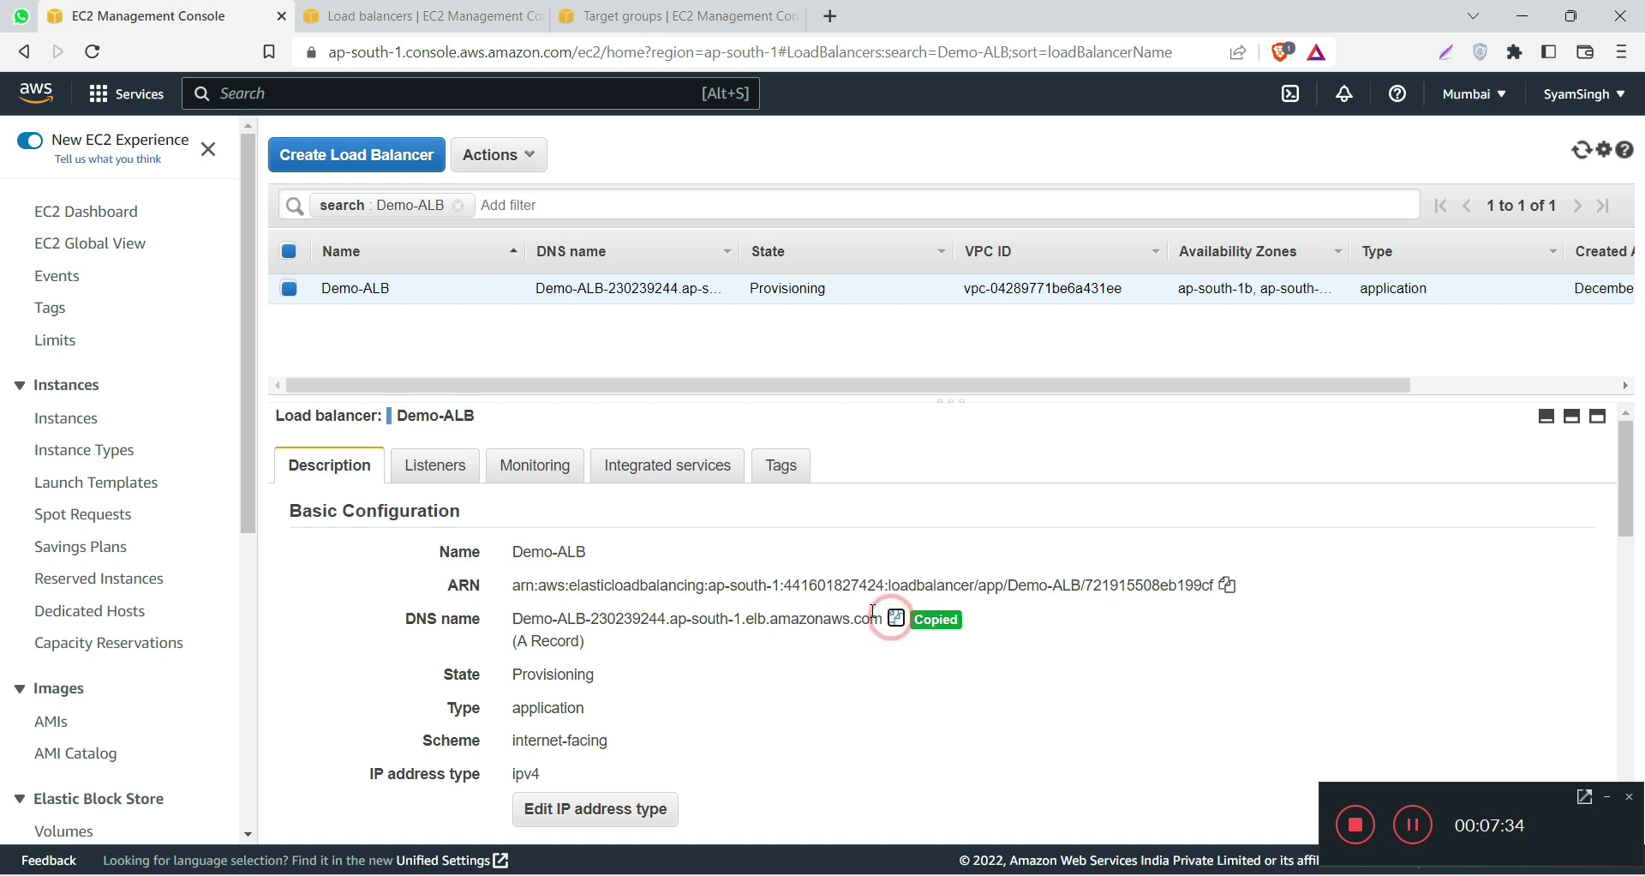
left_click(831, 20)
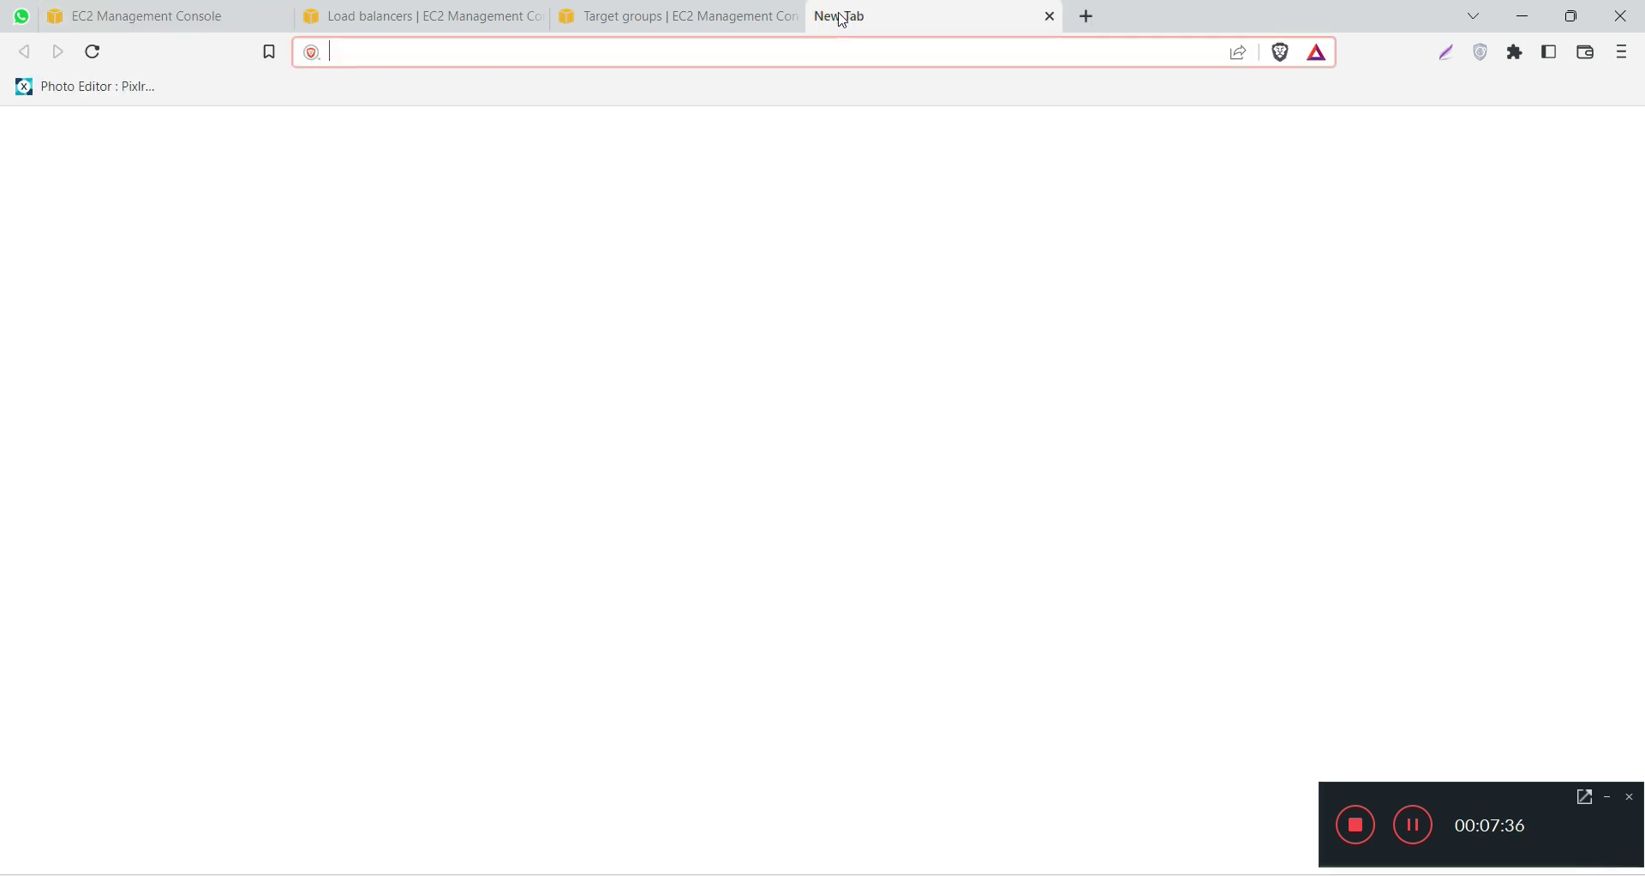
key("ctrl+v")
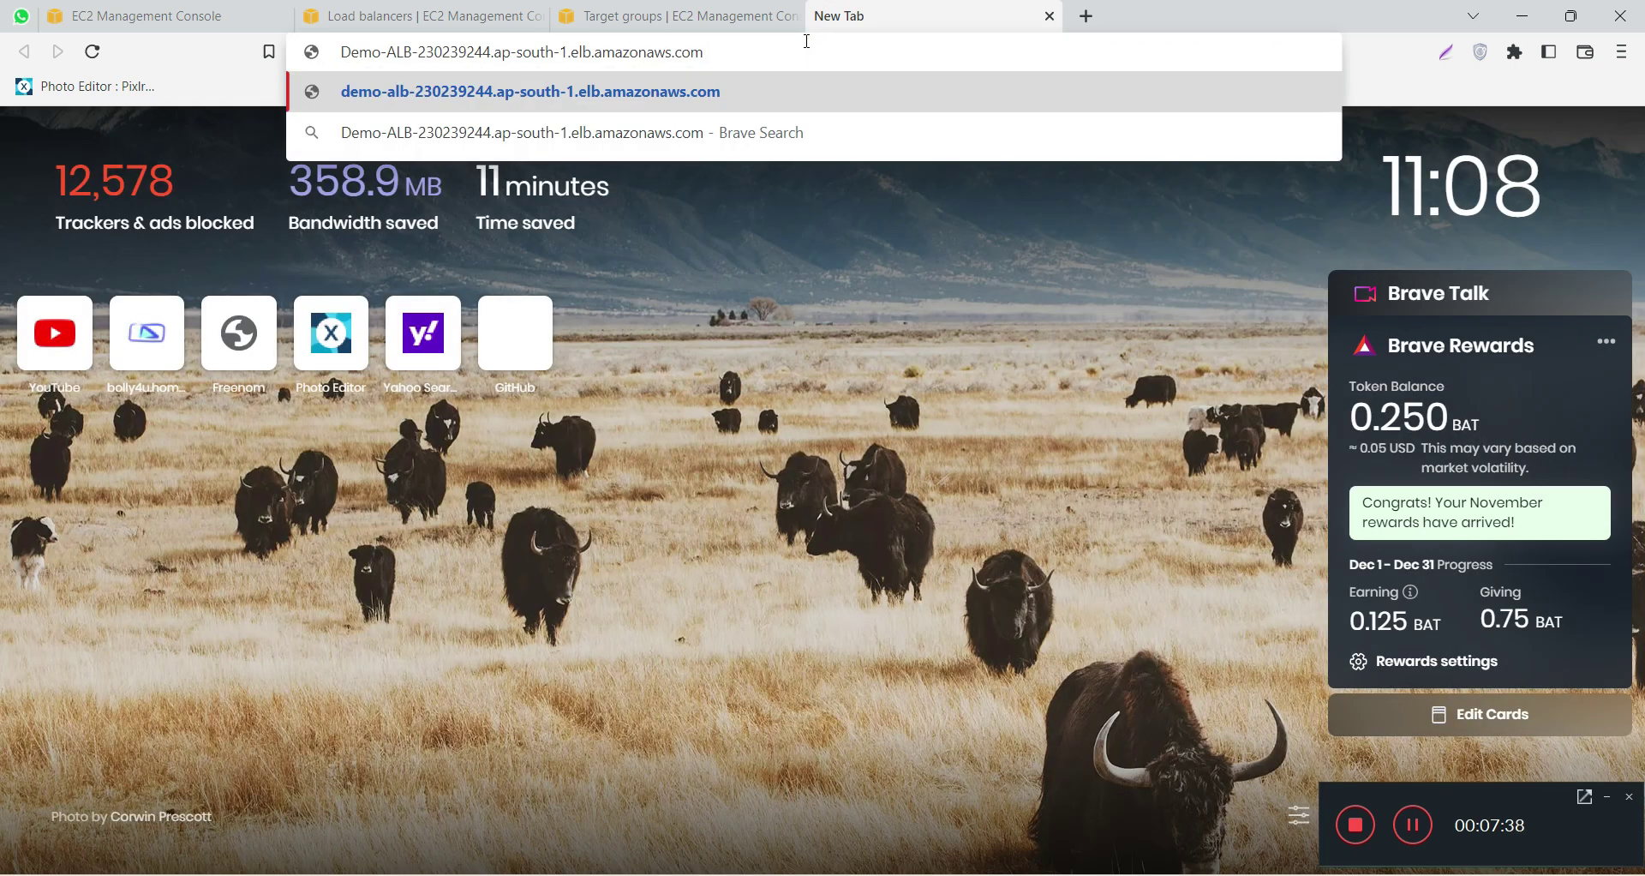
key("Return")
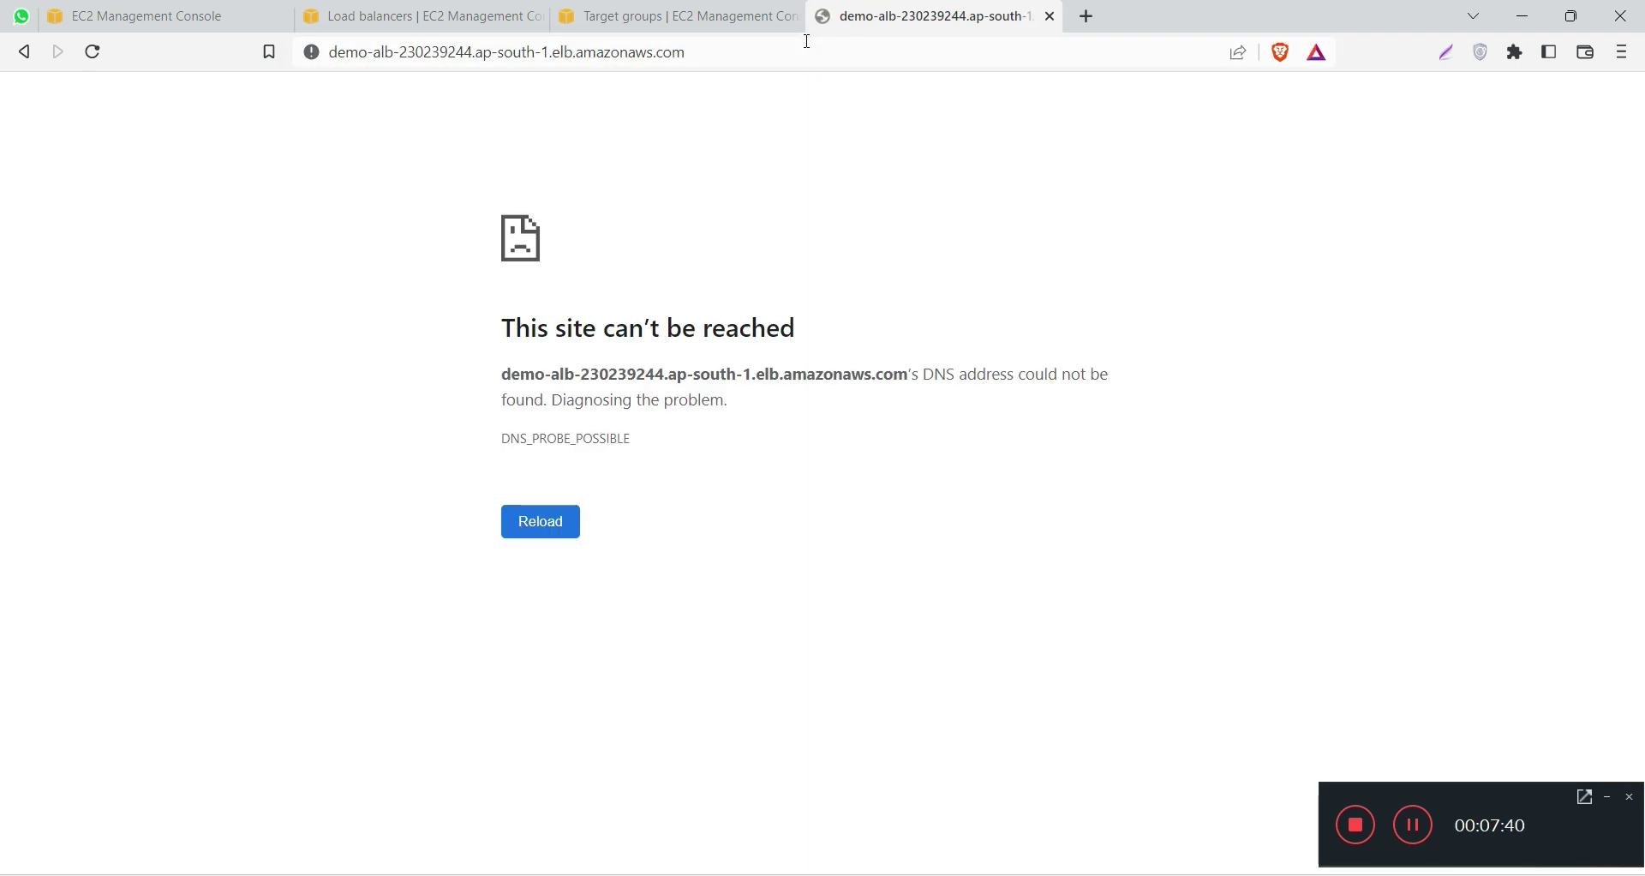
double_click(779, 57)
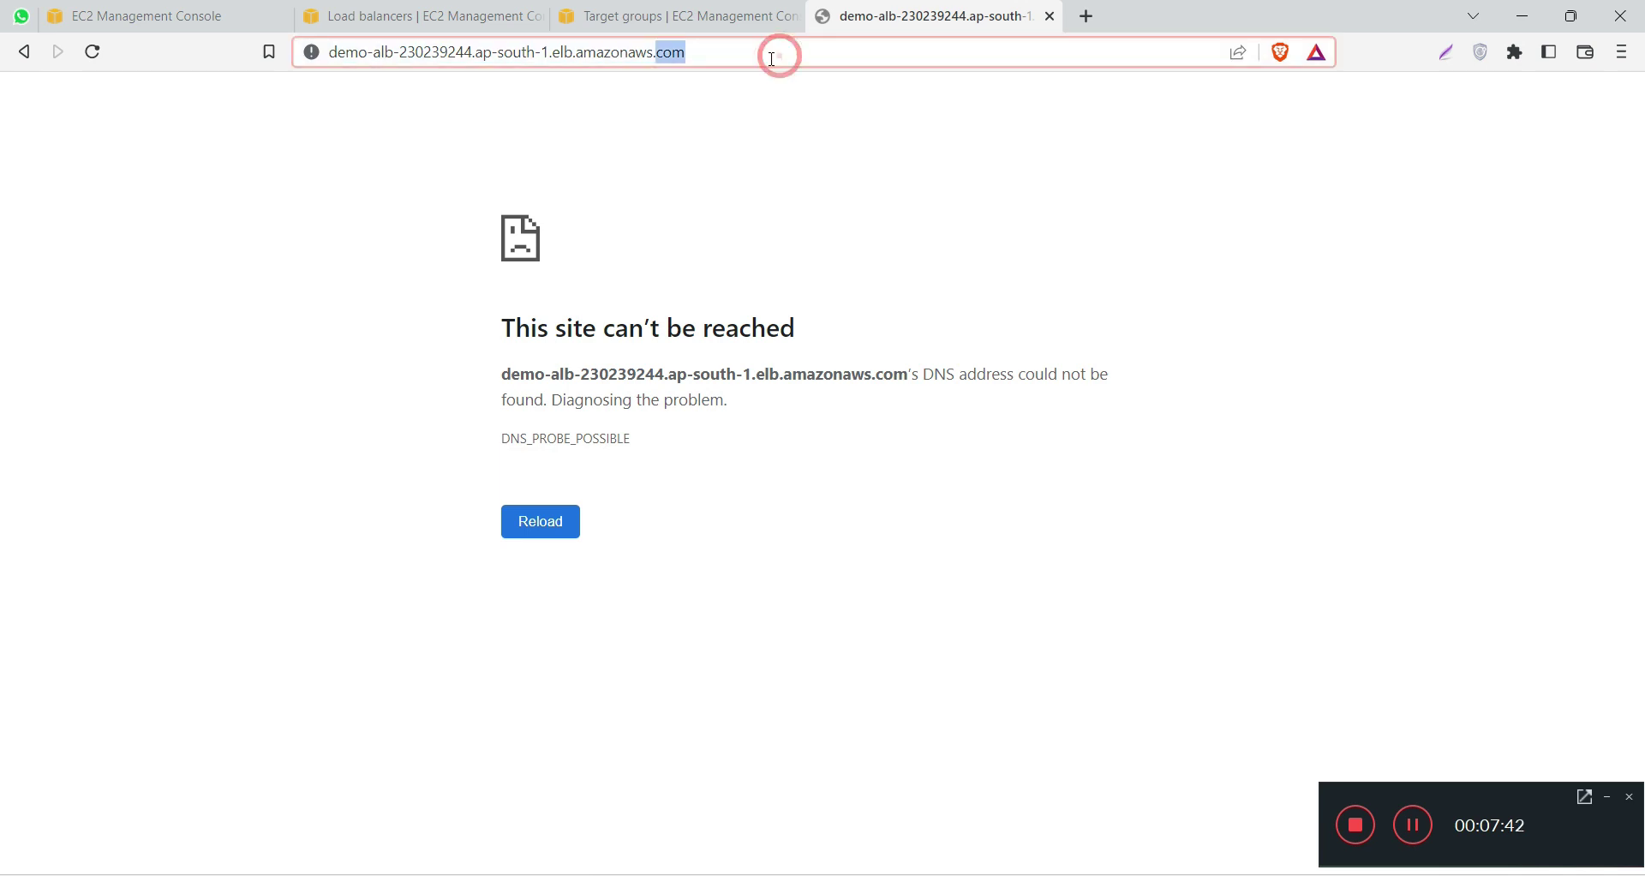
Step: Return to the target groups list and refresh it to check which load balancer Demo-TG is associated with
left_click(688, 21)
left_click(1163, 262)
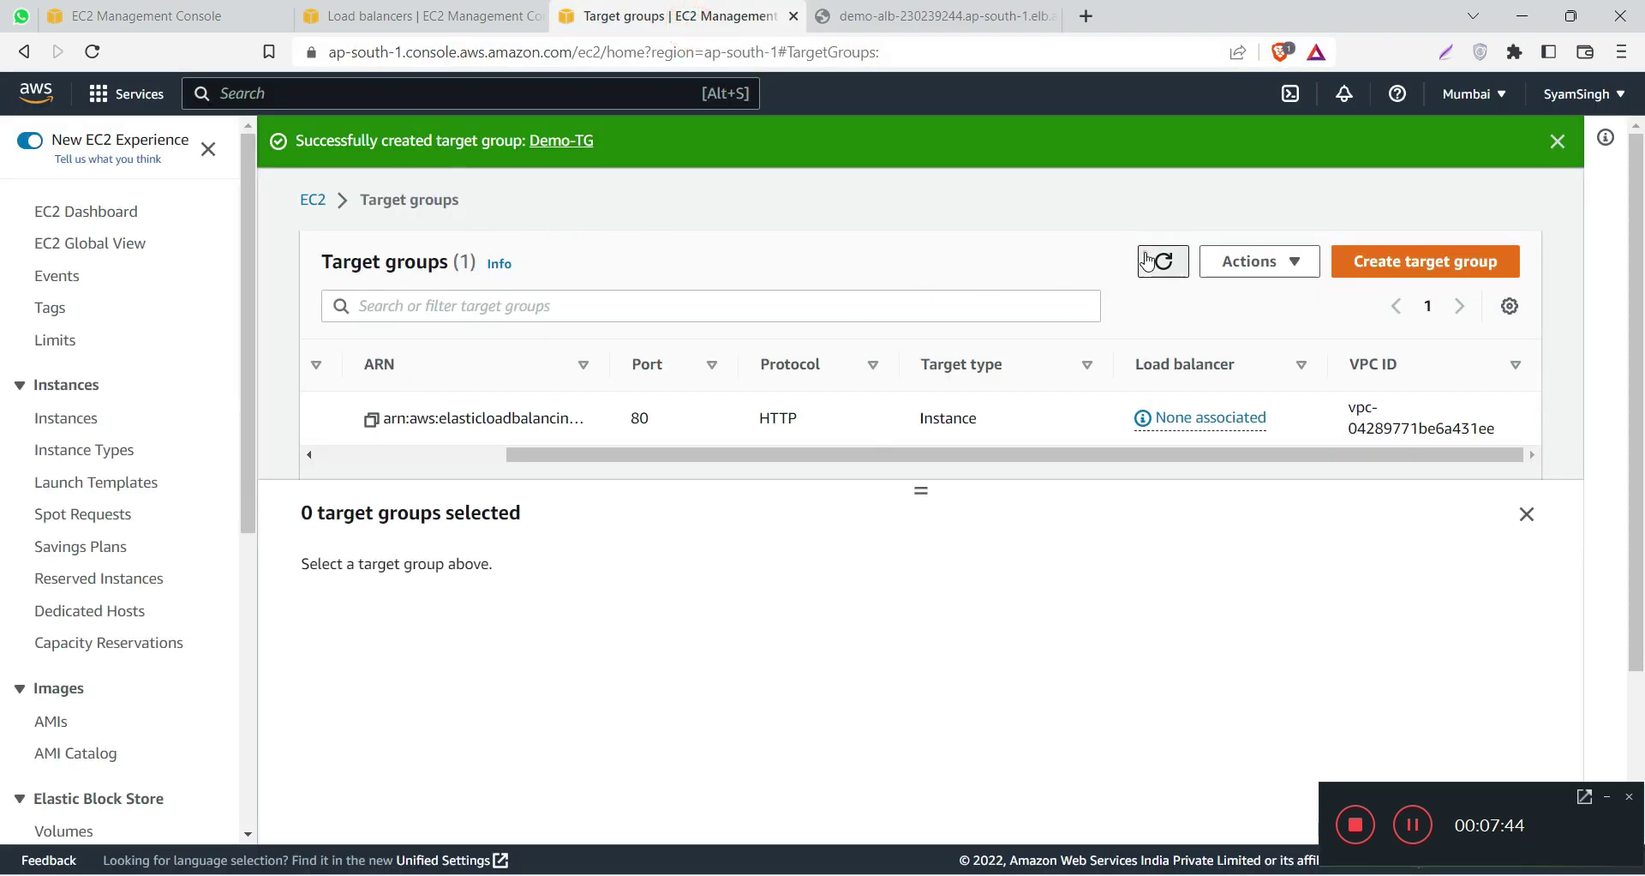
left_click(1557, 140)
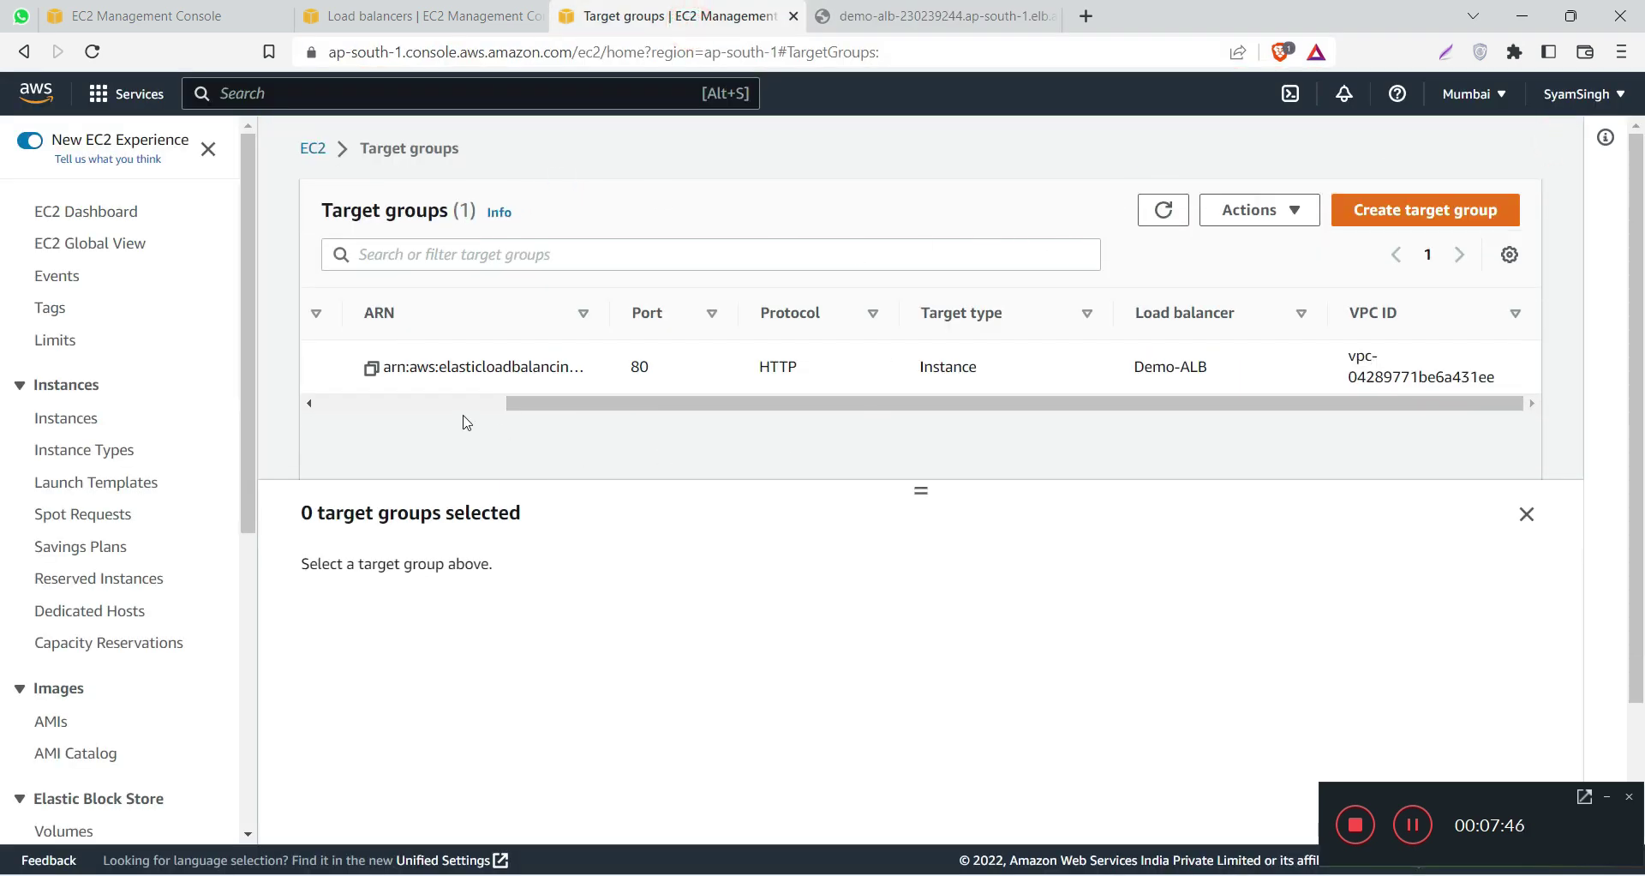
left_click_drag(576, 406, 376, 407)
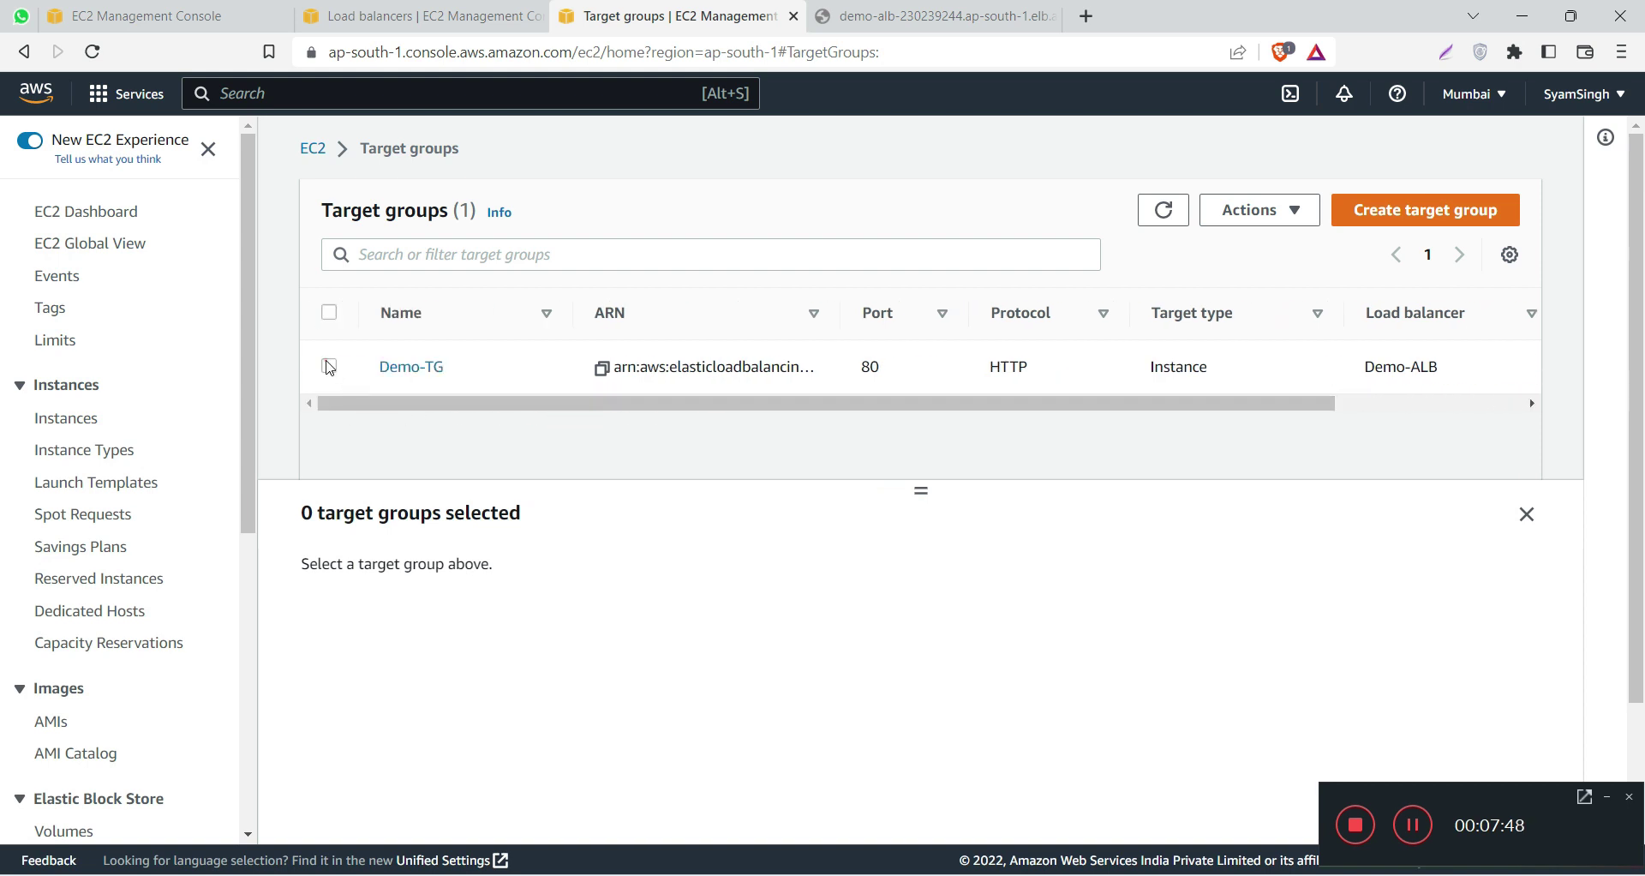
Step: Show Demo-TG's registered targets and refresh them to check the health status of both instances
left_click(329, 366)
left_click(437, 597)
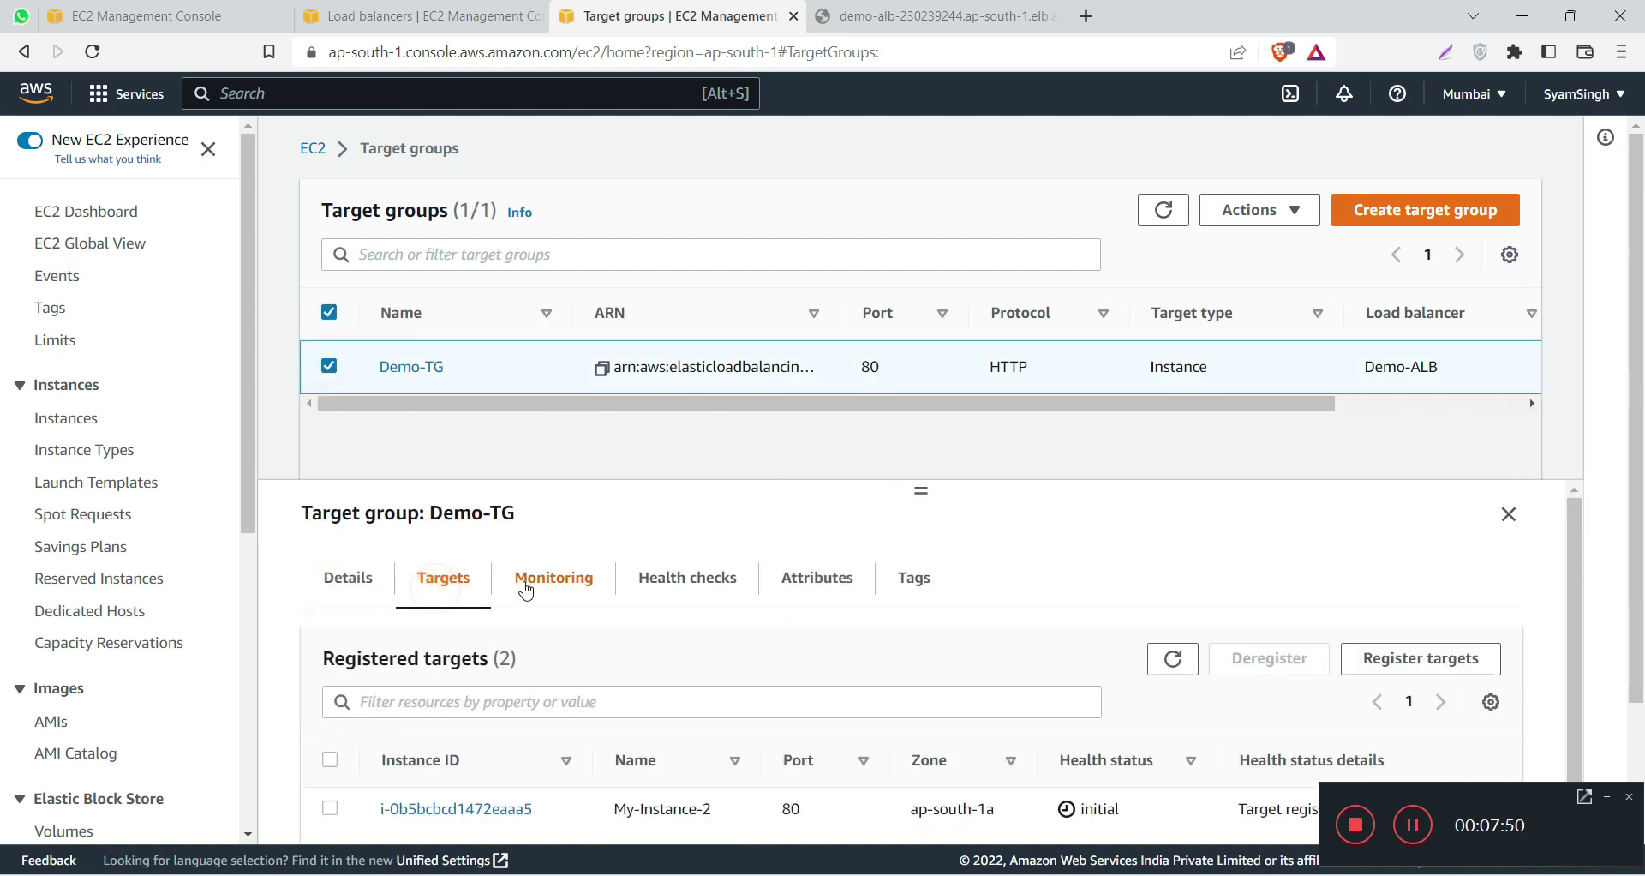
left_click_drag(918, 488, 921, 424)
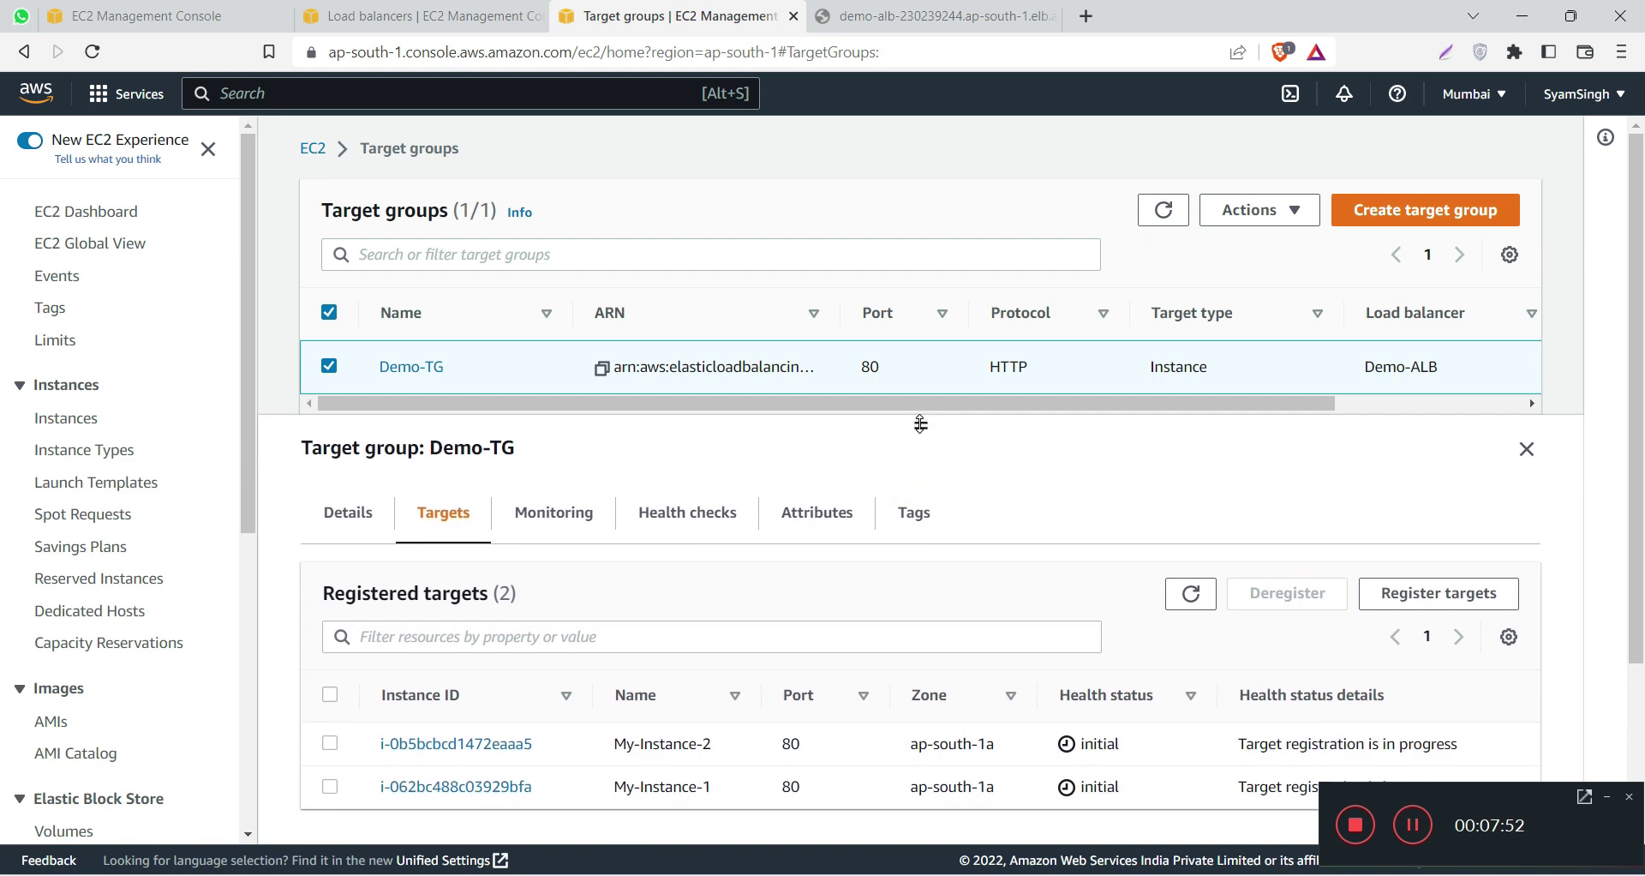
double_click(1116, 743)
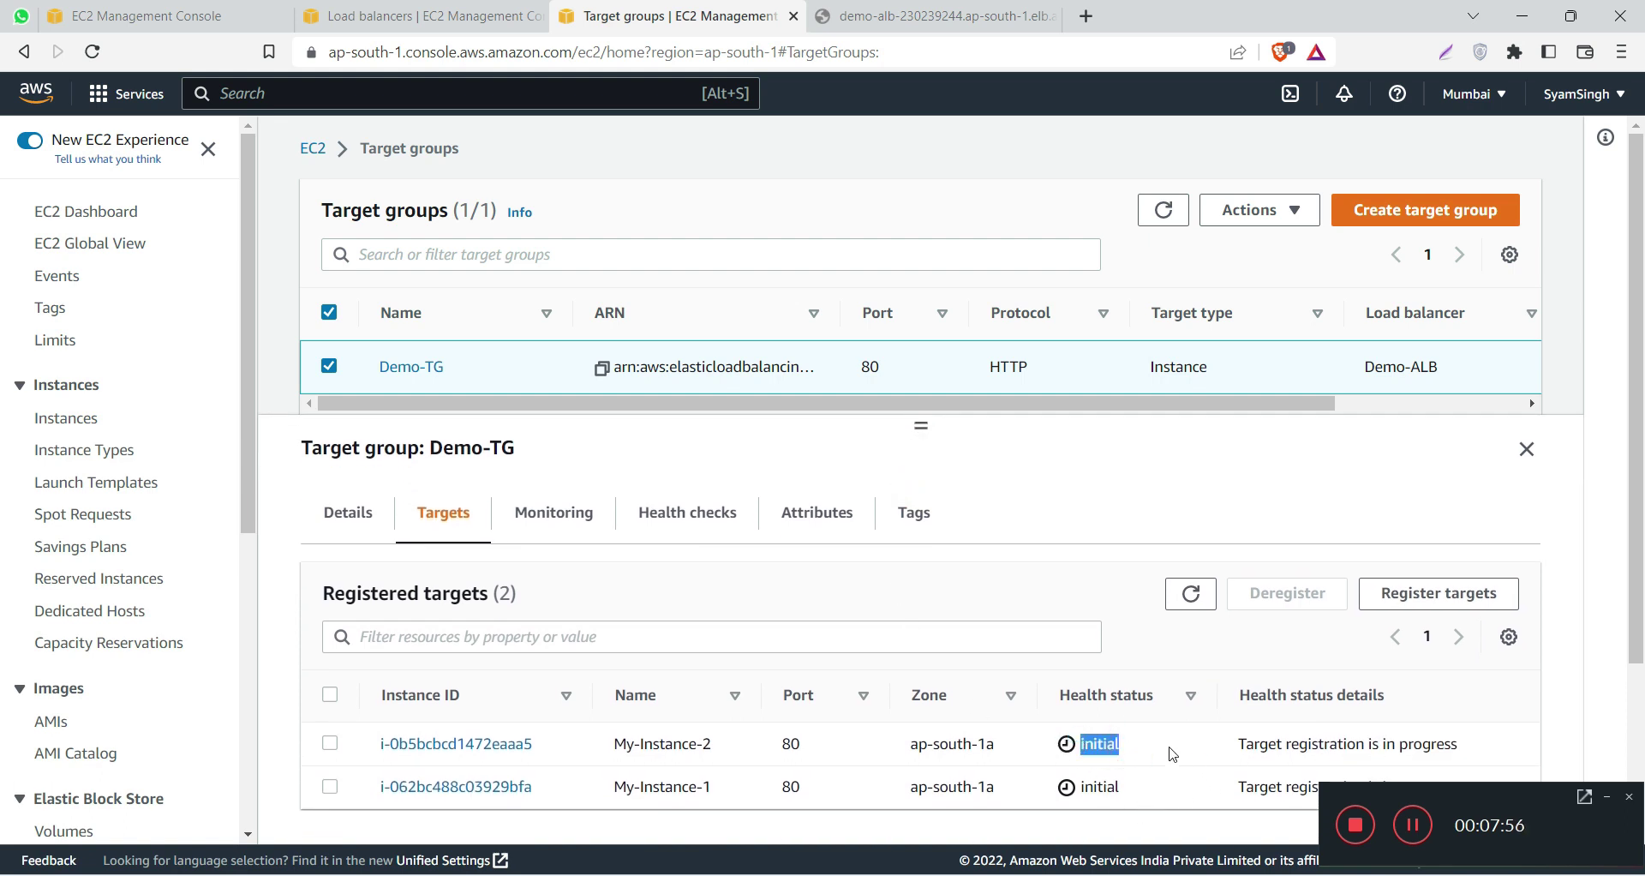
left_click(1190, 596)
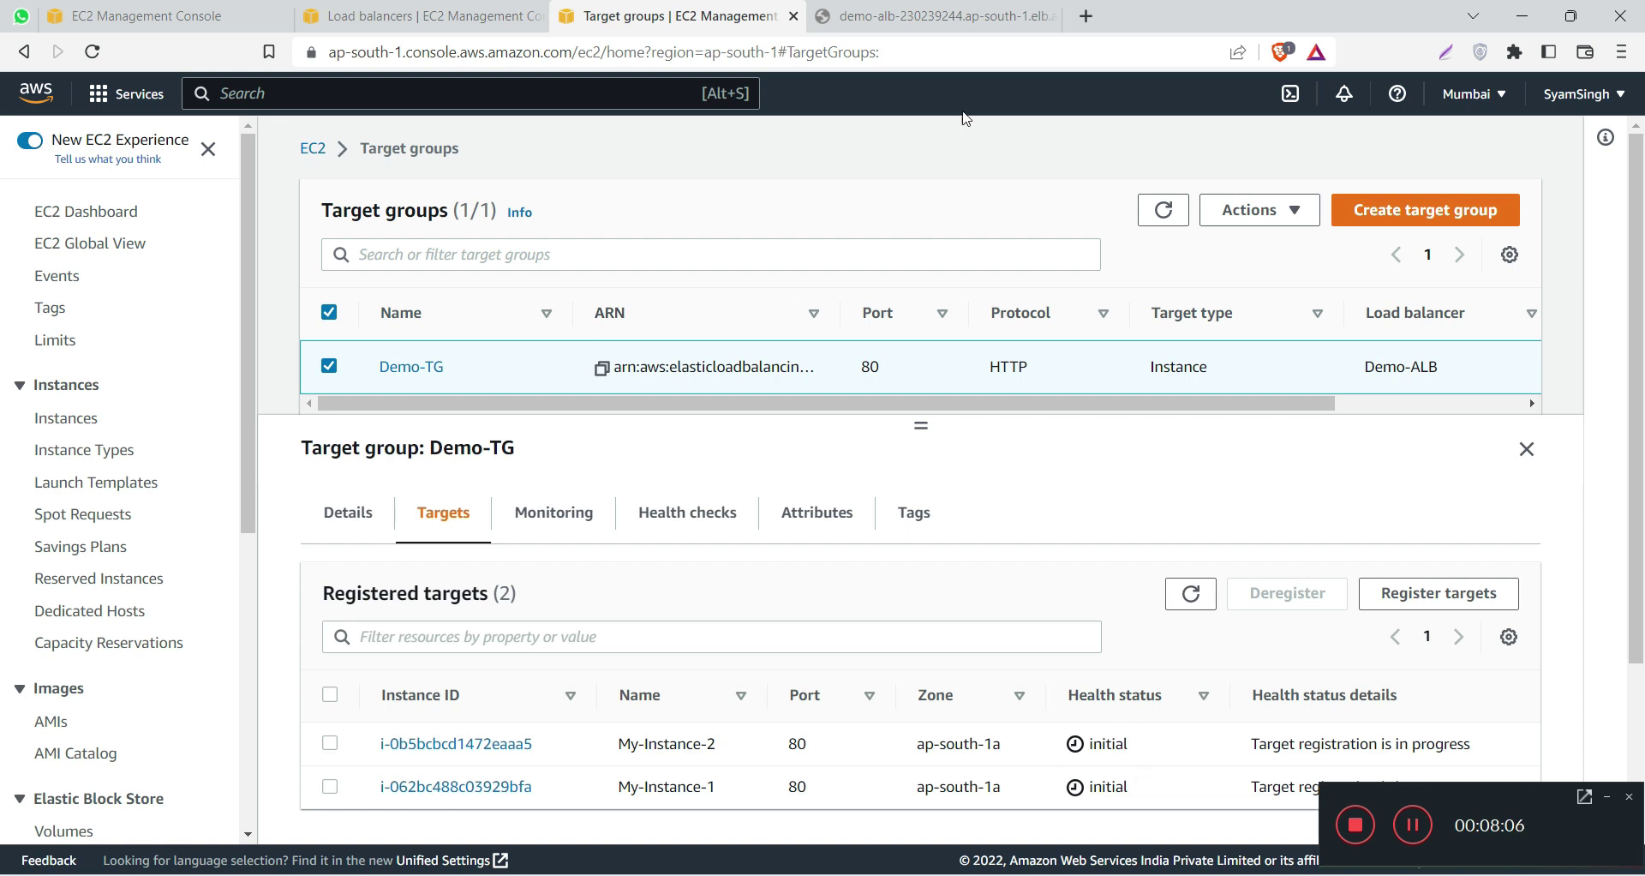
left_click(1086, 17)
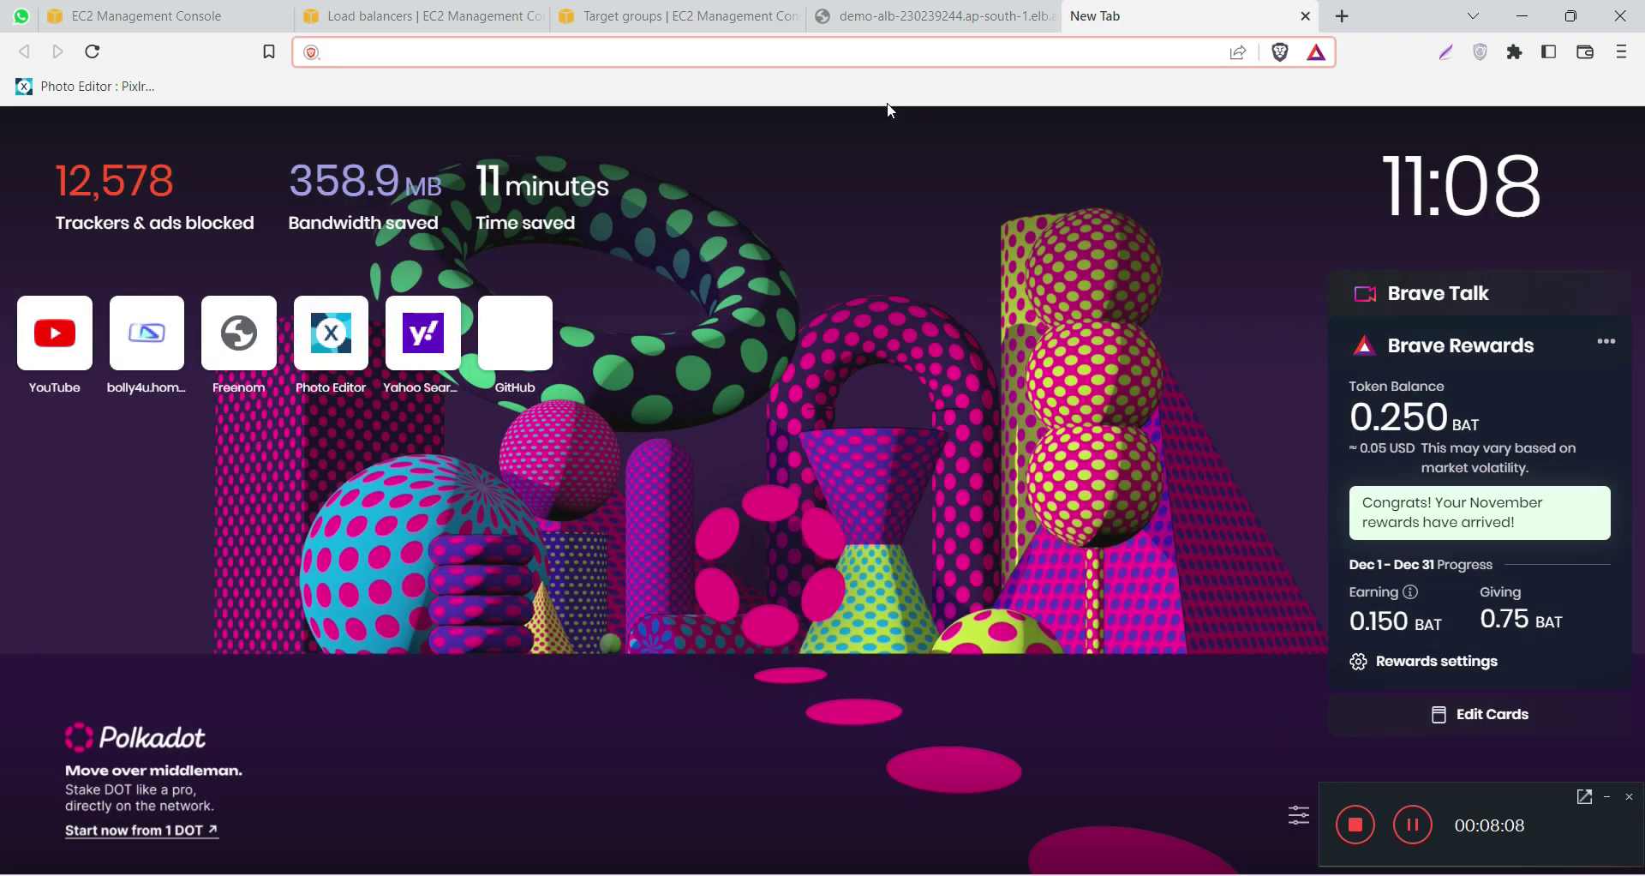
type("tech")
key("Return")
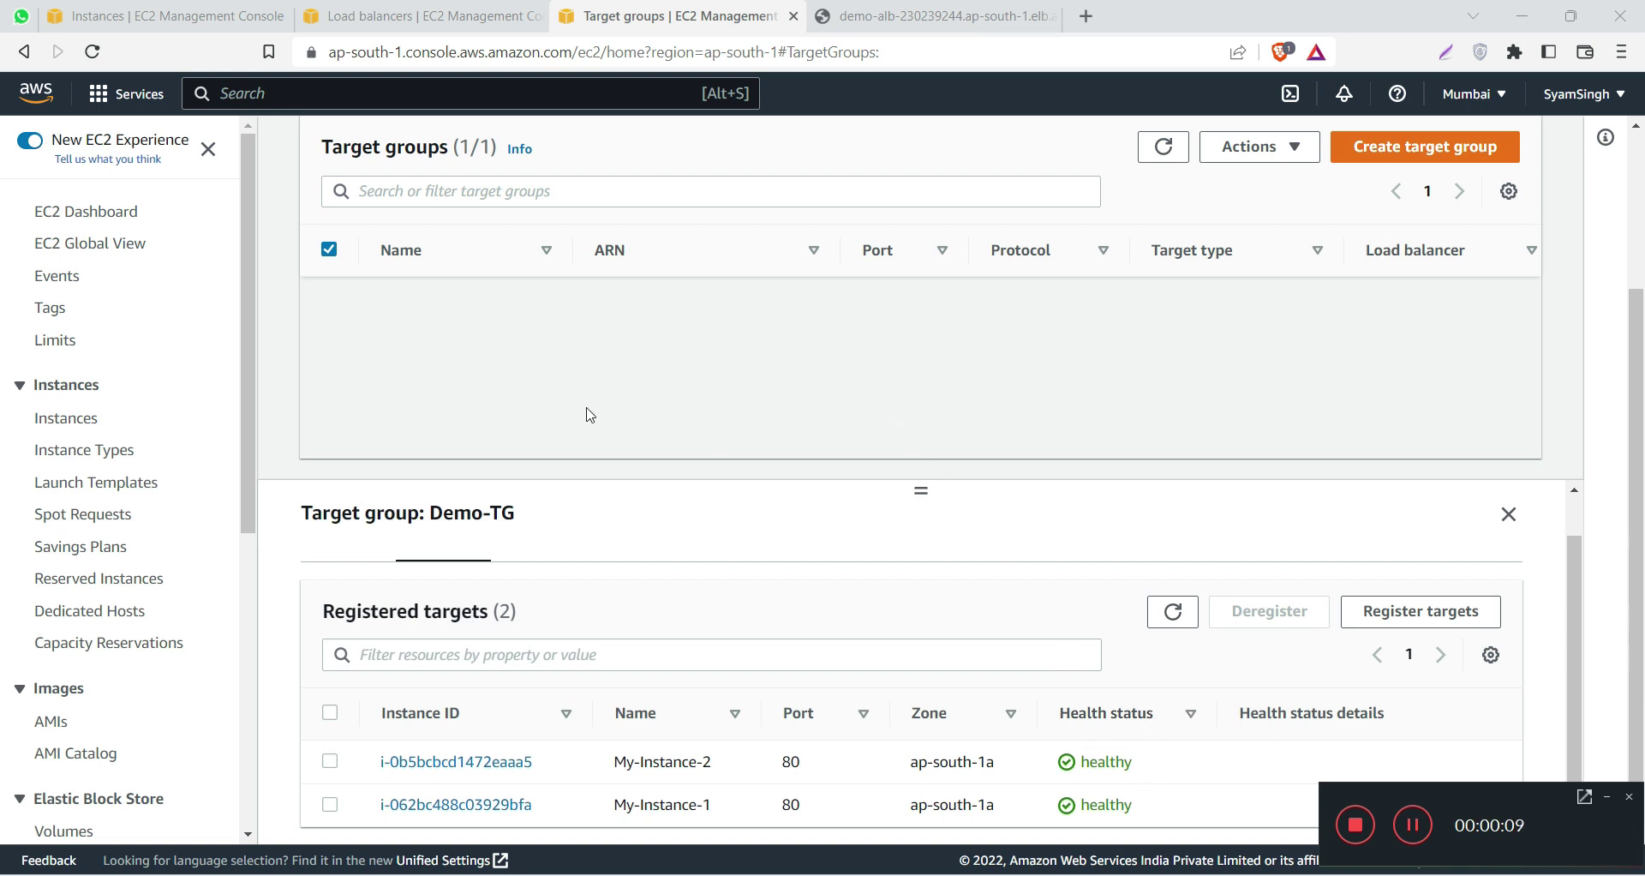
Step: Copy Demo-ALB's DNS name from the load balancers list and load it in a new browser tab
scroll(43, 652, "down", 6)
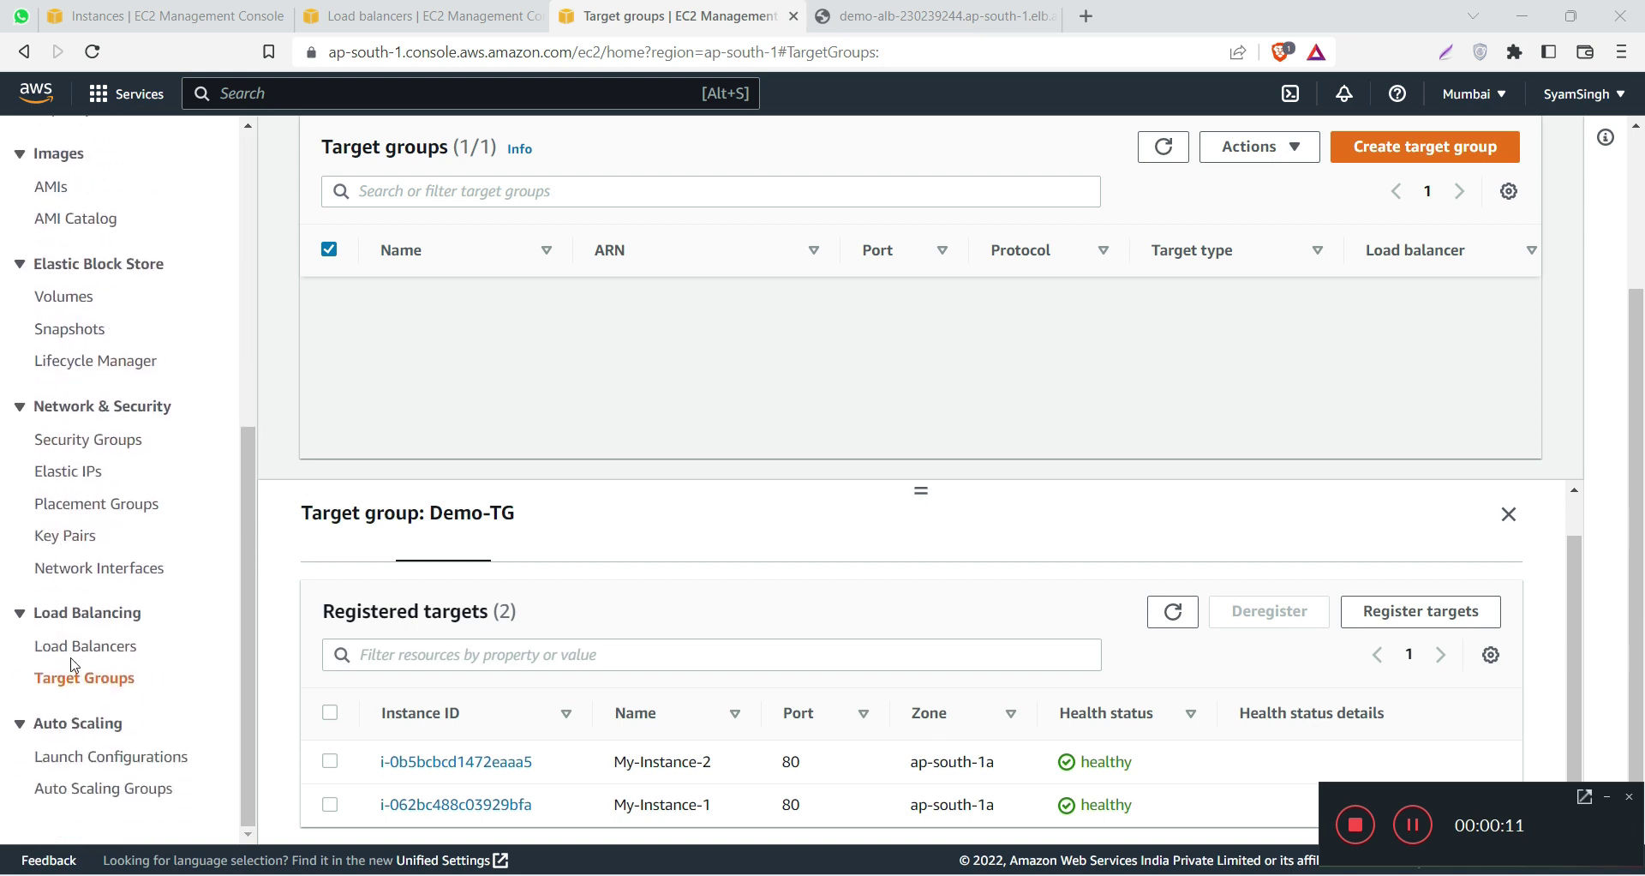
left_click(67, 645)
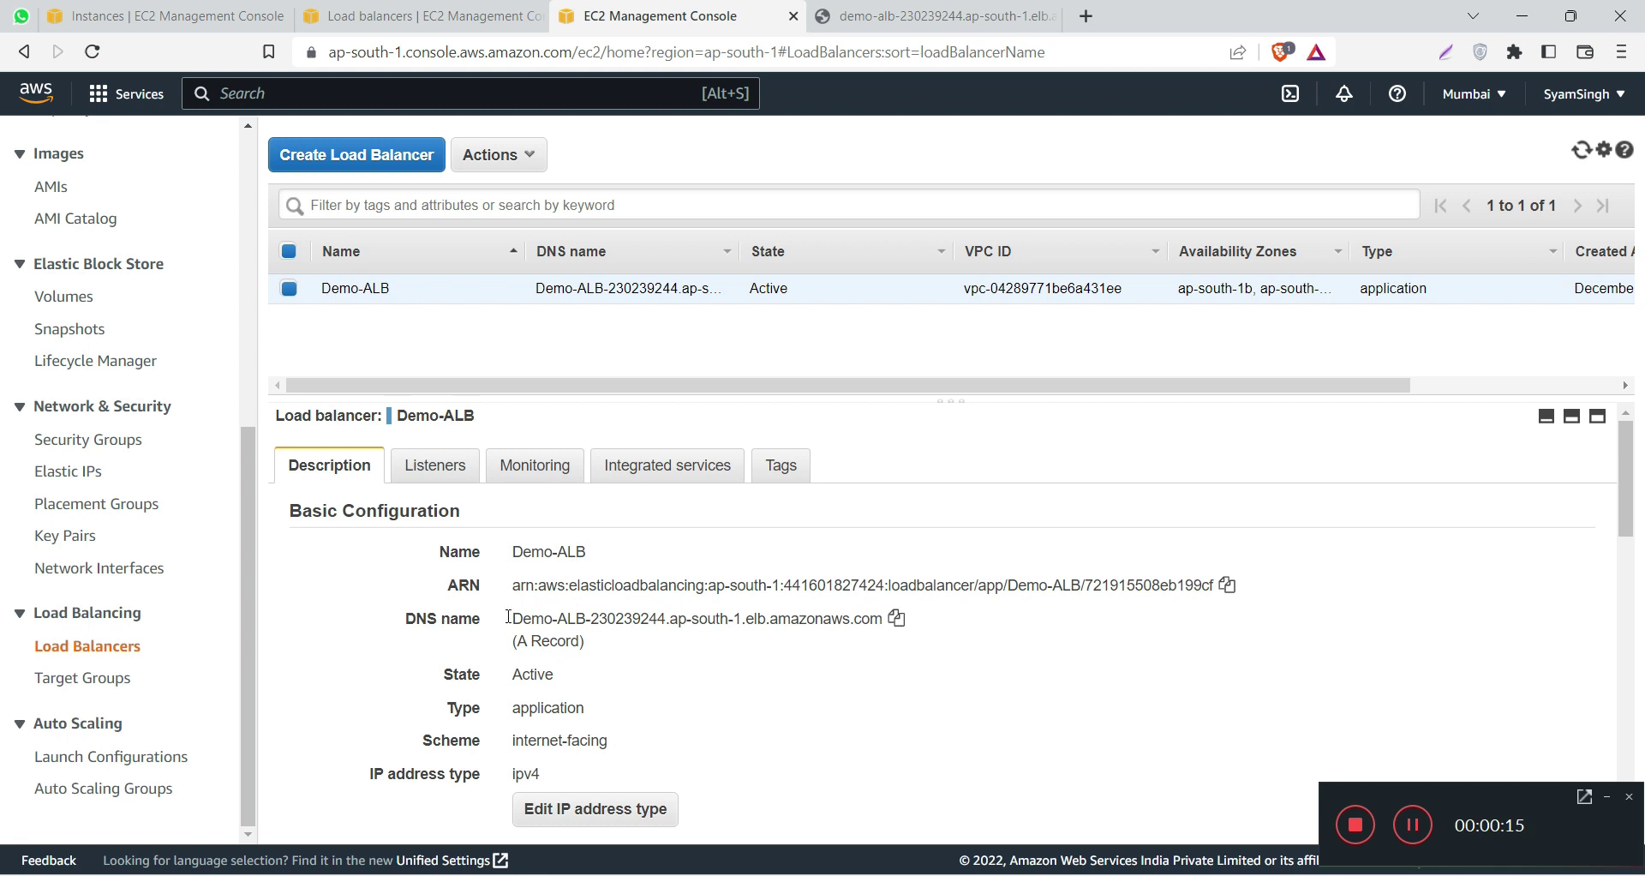
left_click(896, 617)
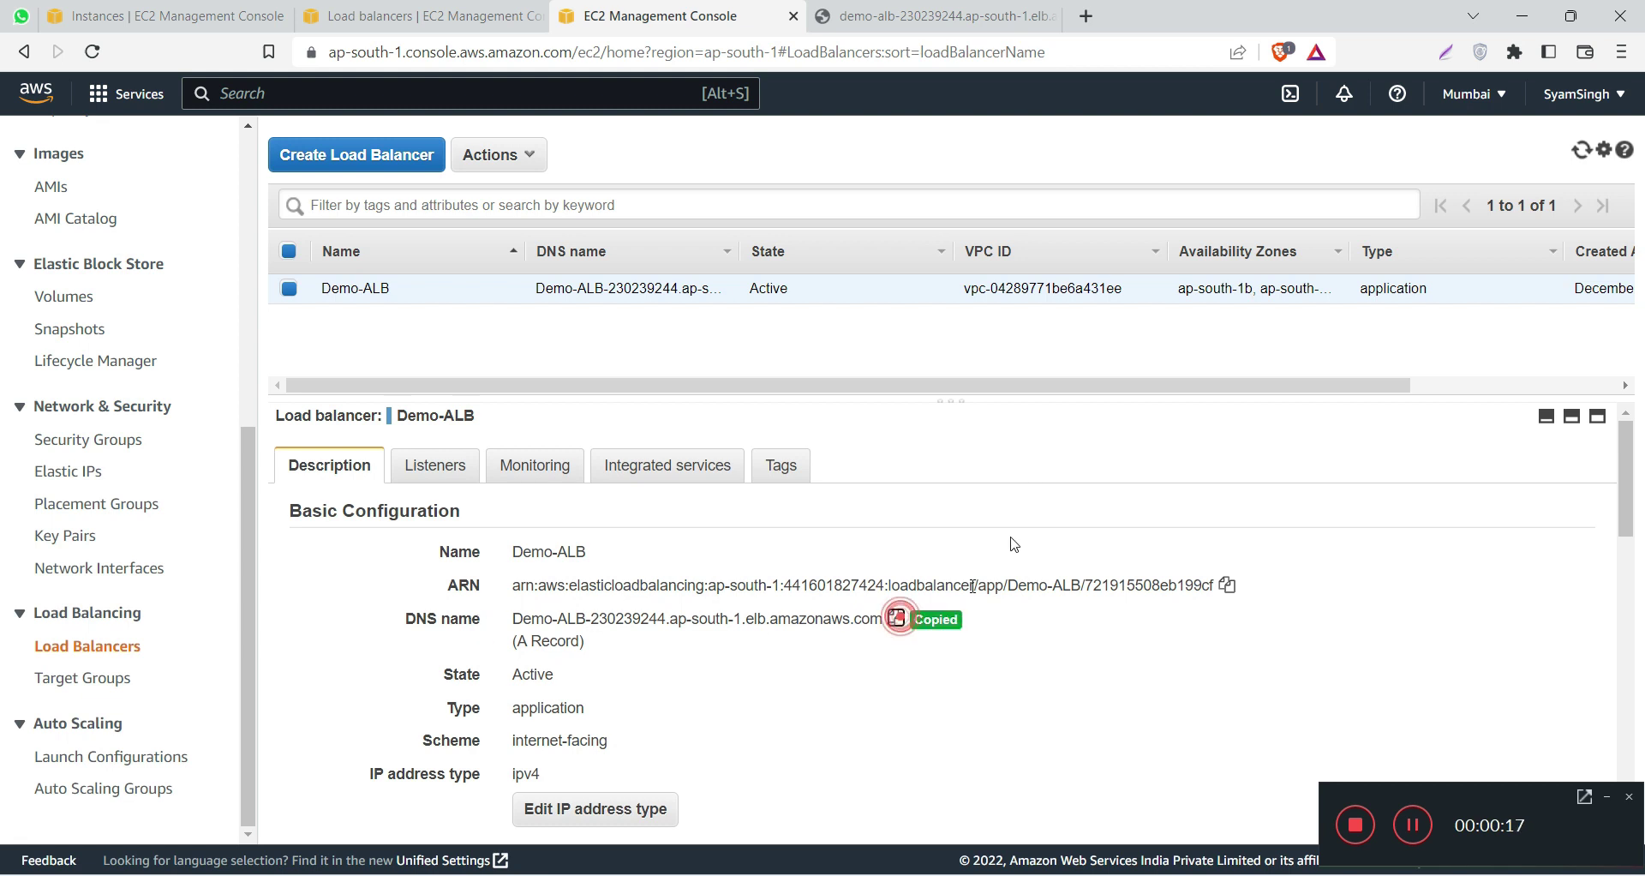
left_click(1093, 18)
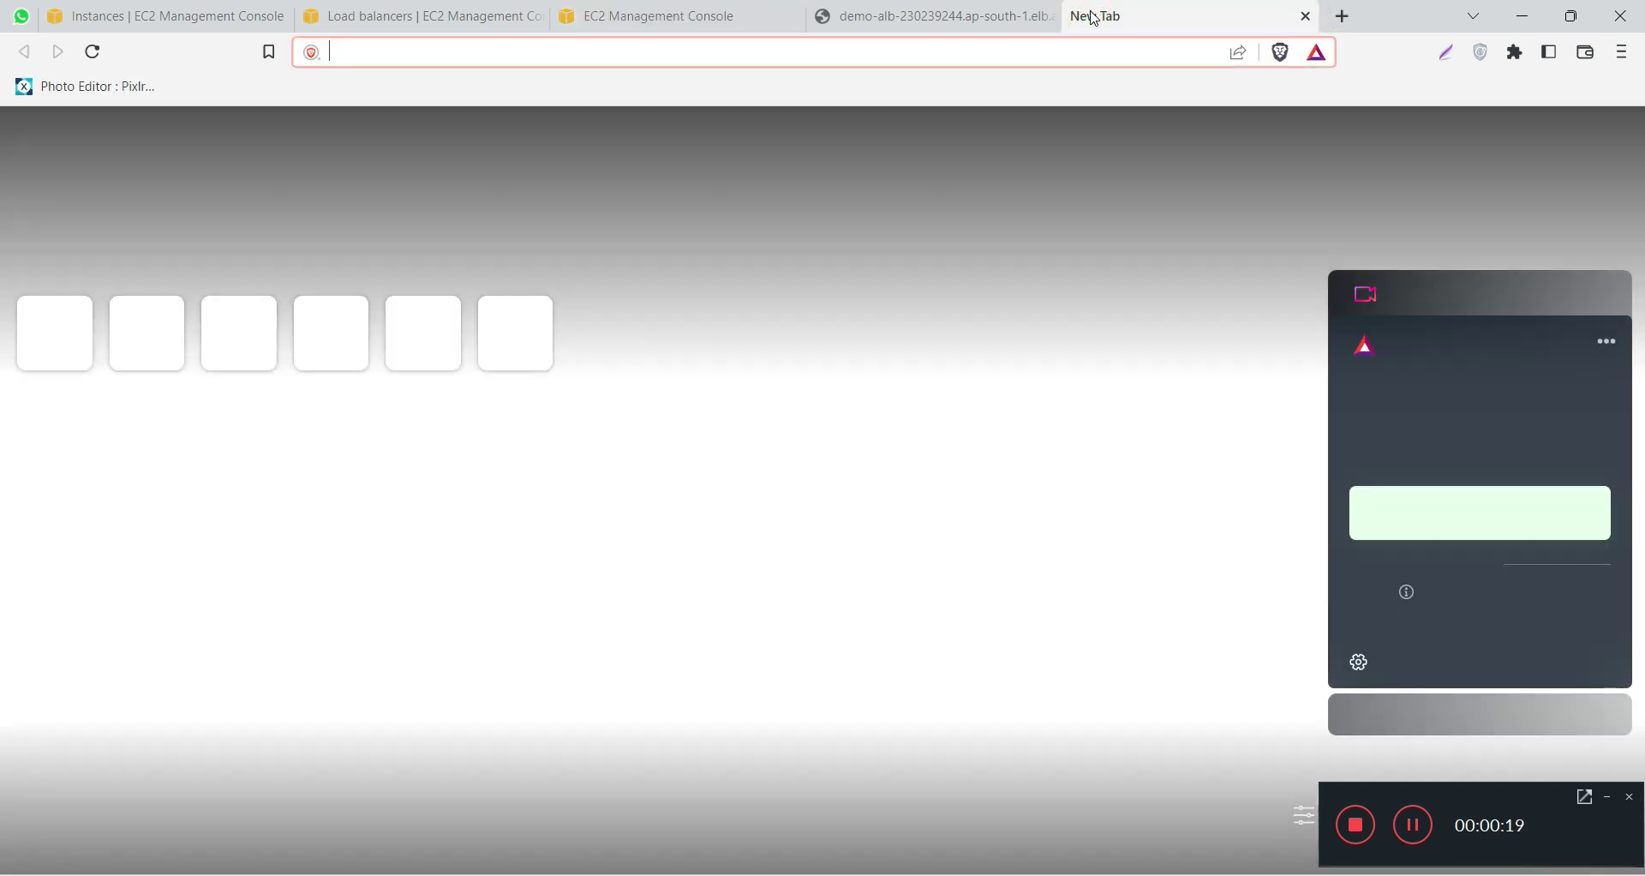
key("ctrl+v")
key("Return")
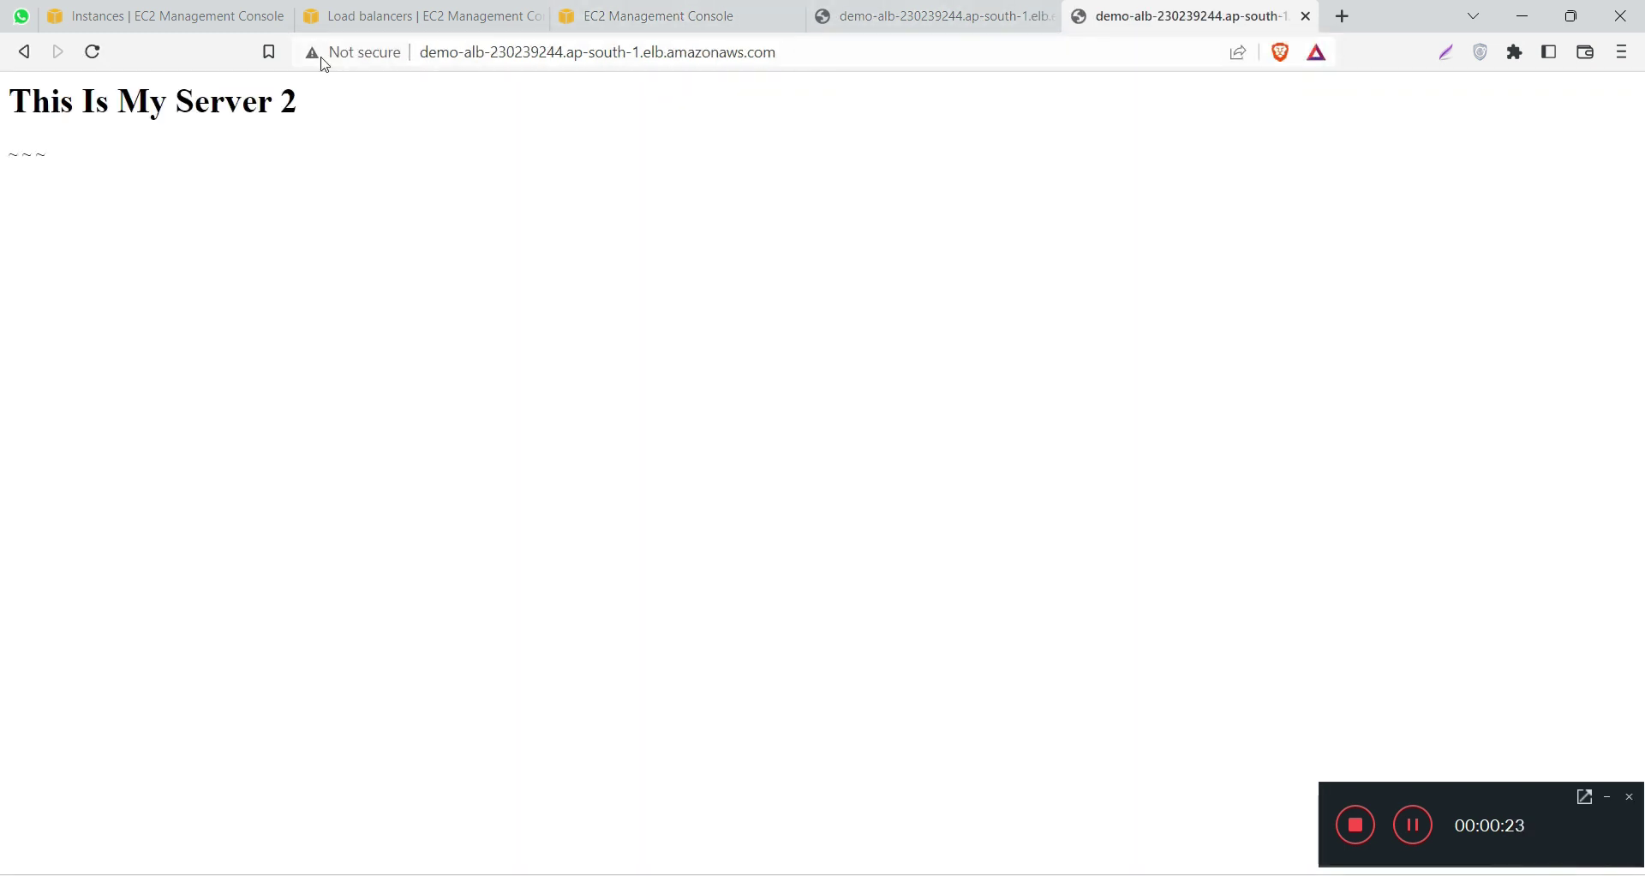
Step: Reload the load balancer's page repeatedly to check how requests are distributed between the two web servers
left_click(92, 53)
left_click(95, 54)
left_click(94, 54)
left_click(94, 54)
left_click(94, 54)
left_click(95, 54)
left_click(95, 54)
left_click(94, 54)
left_click(94, 53)
left_click(94, 53)
left_click(94, 53)
left_click(94, 53)
left_click(94, 53)
left_click(94, 54)
left_click(94, 53)
left_click(94, 54)
left_click(94, 53)
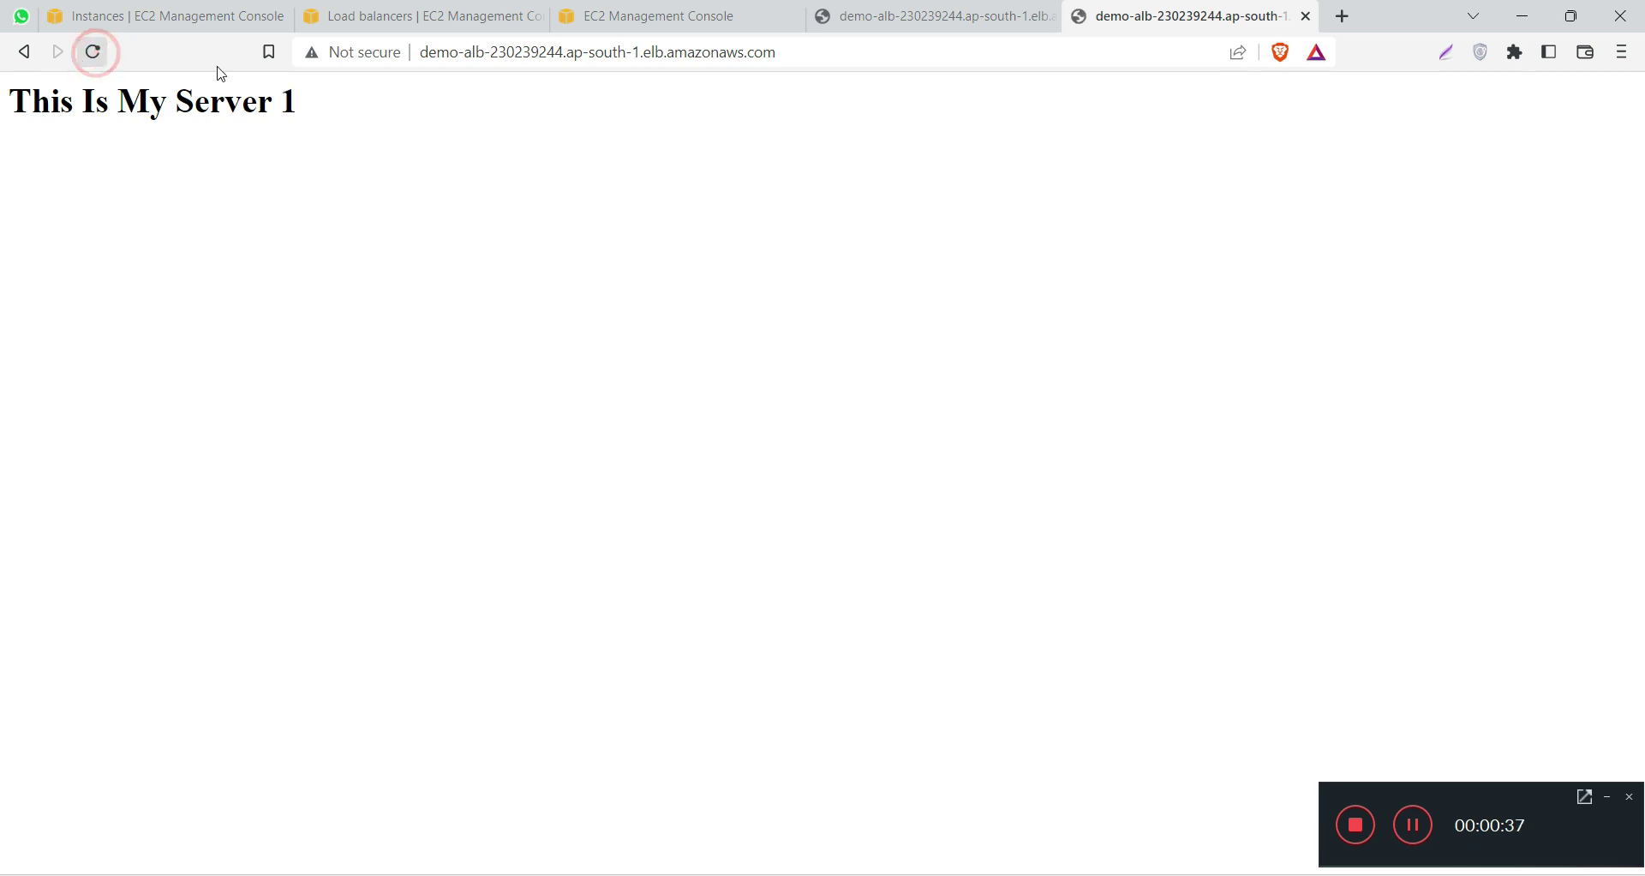